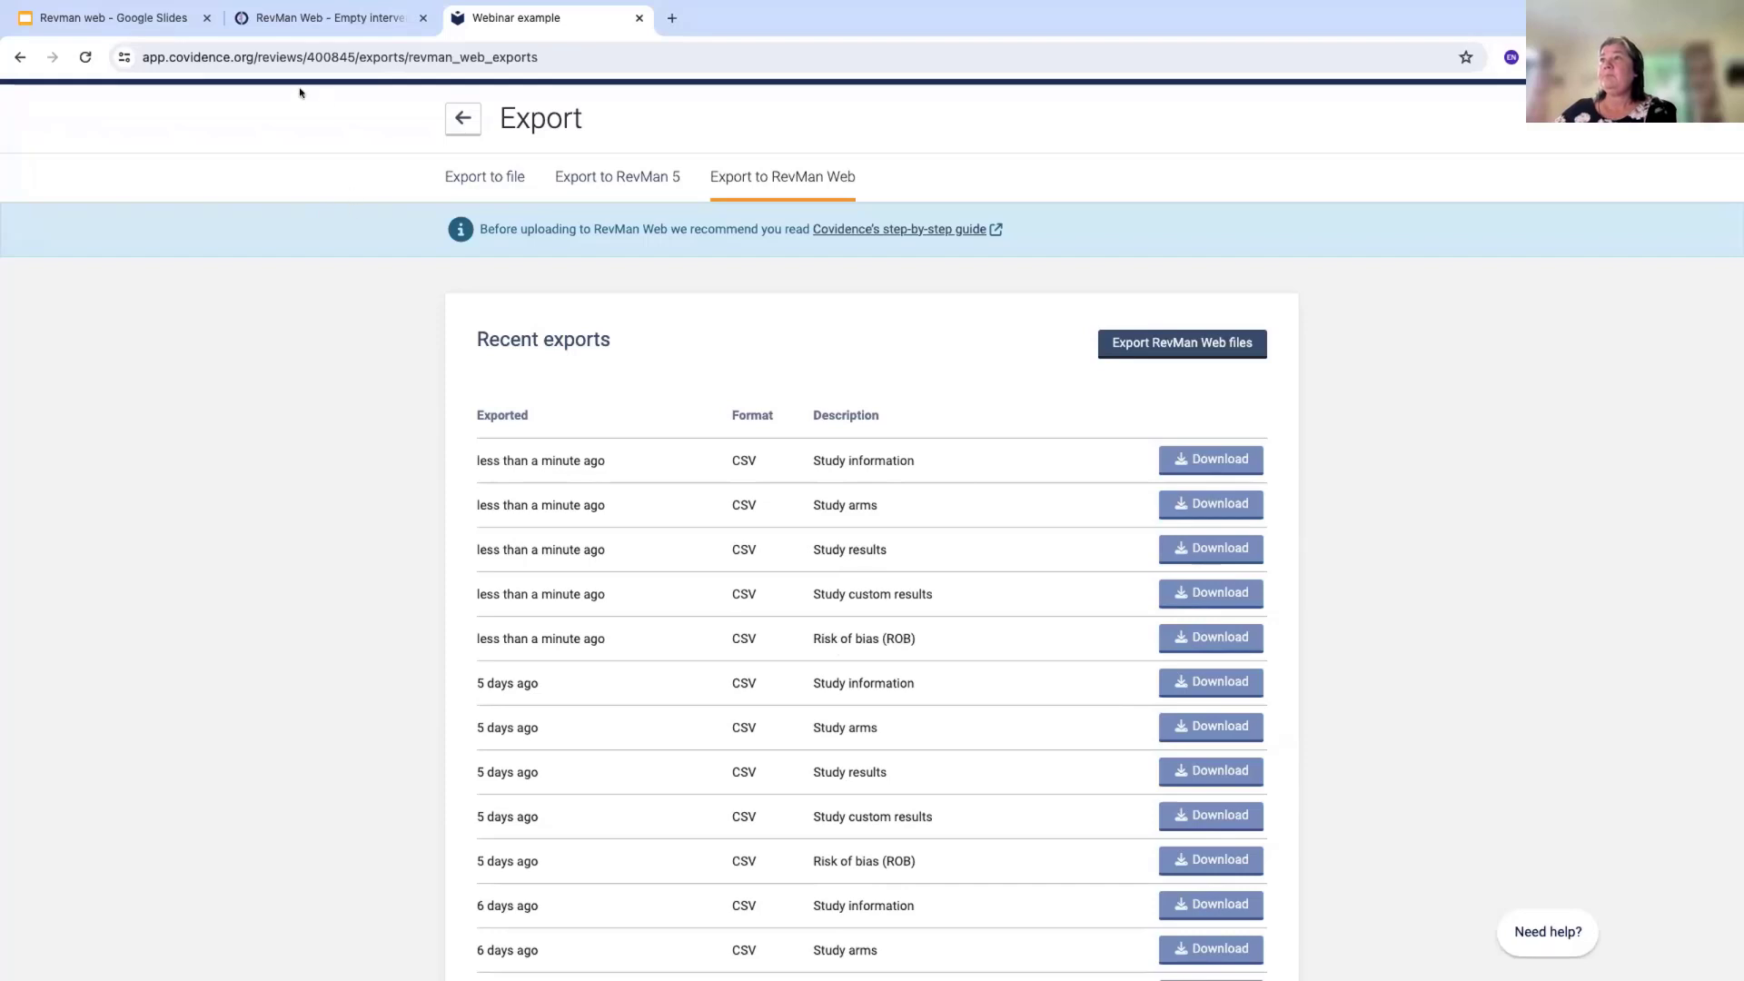
Set the browser aside, examine the exported study information spreadsheet in full screen down to its last study, and close it
click(328, 24)
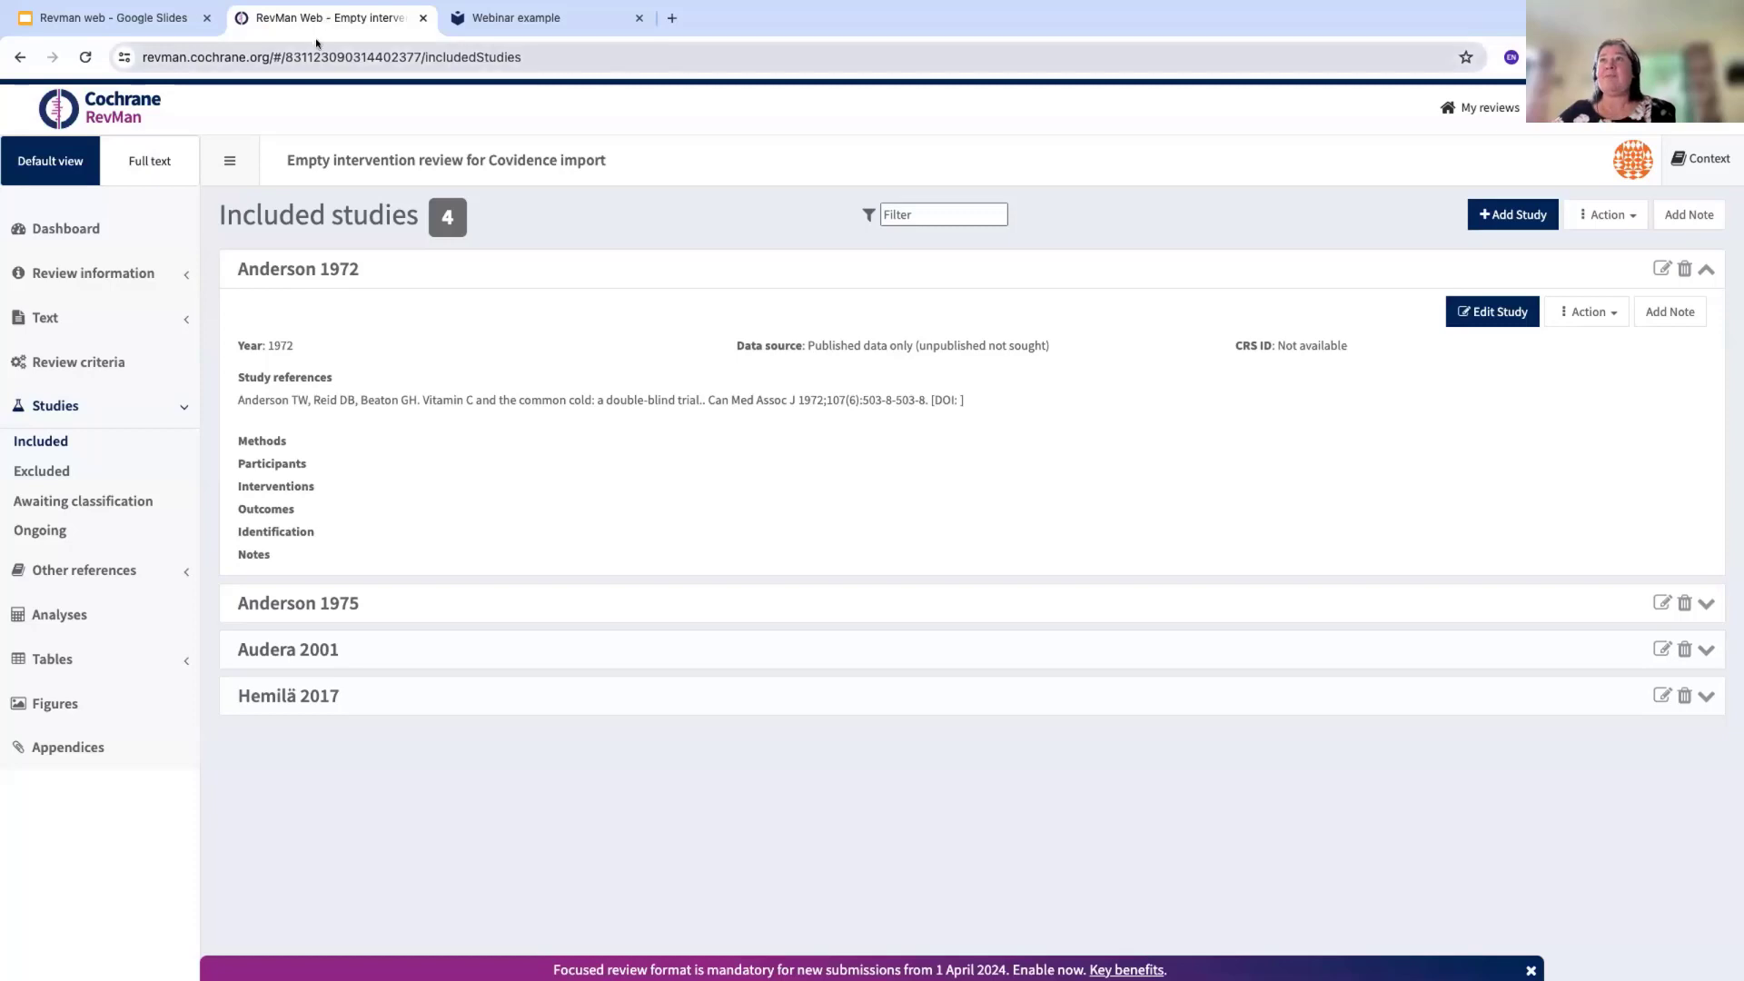
mouse_move(46, 7)
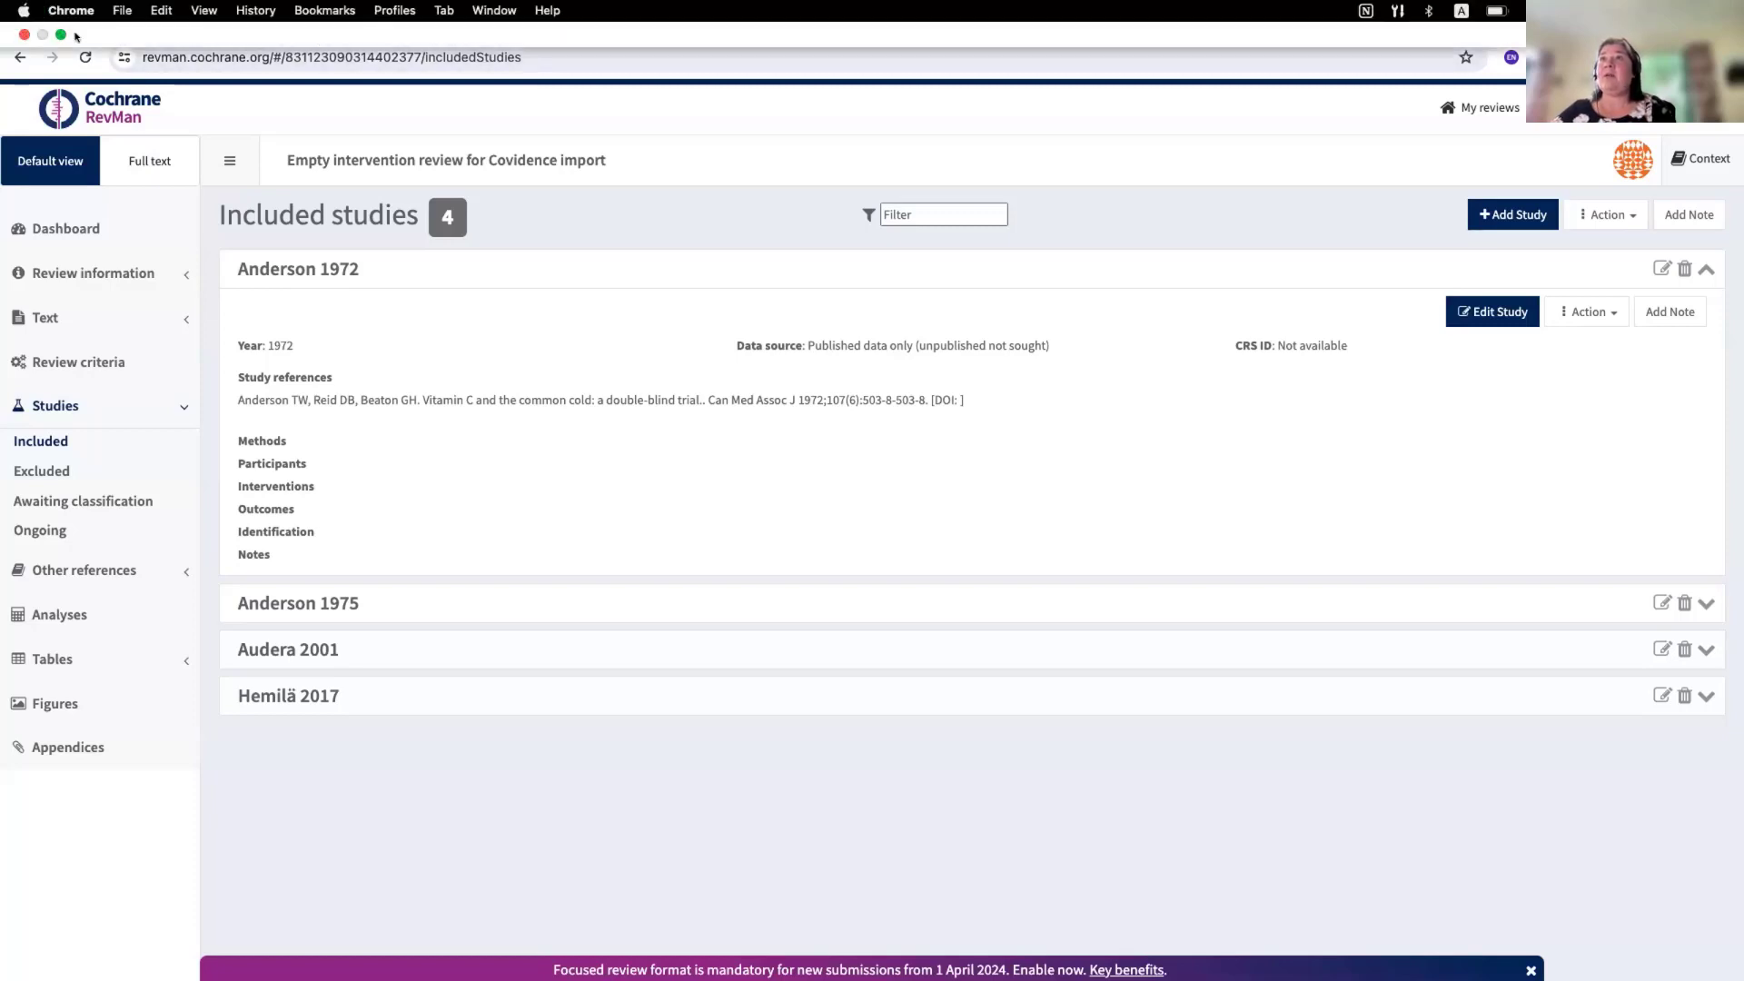
click(61, 34)
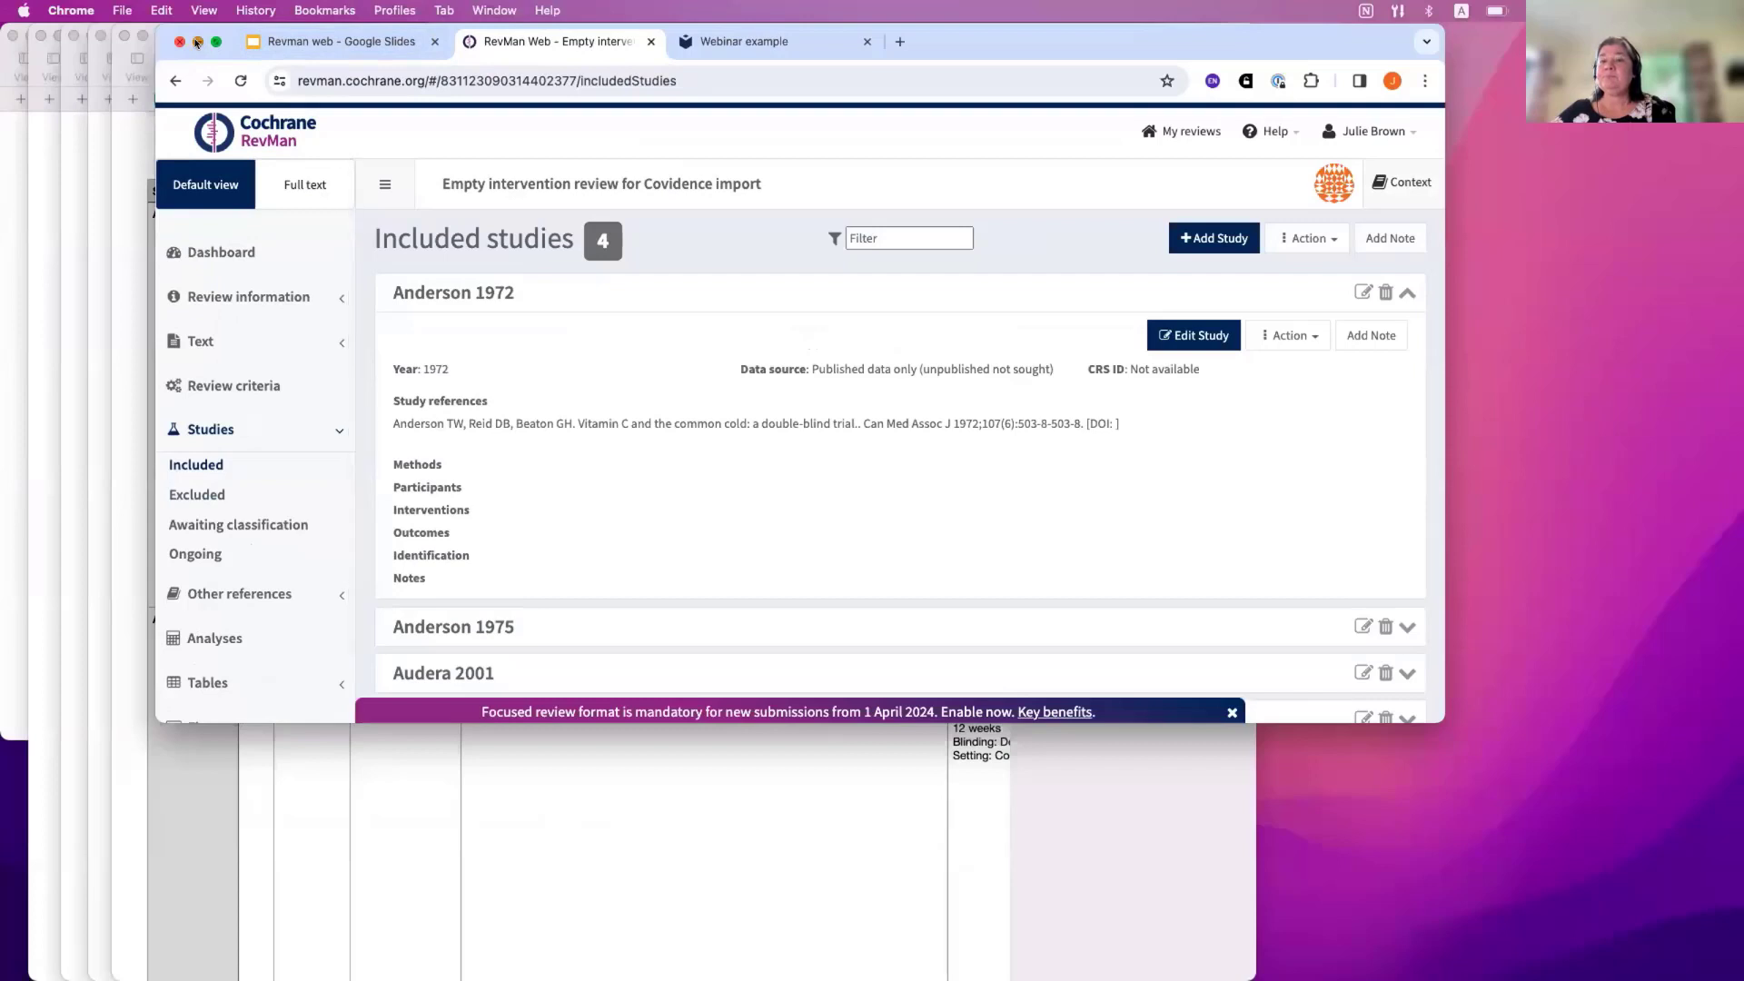
click(196, 41)
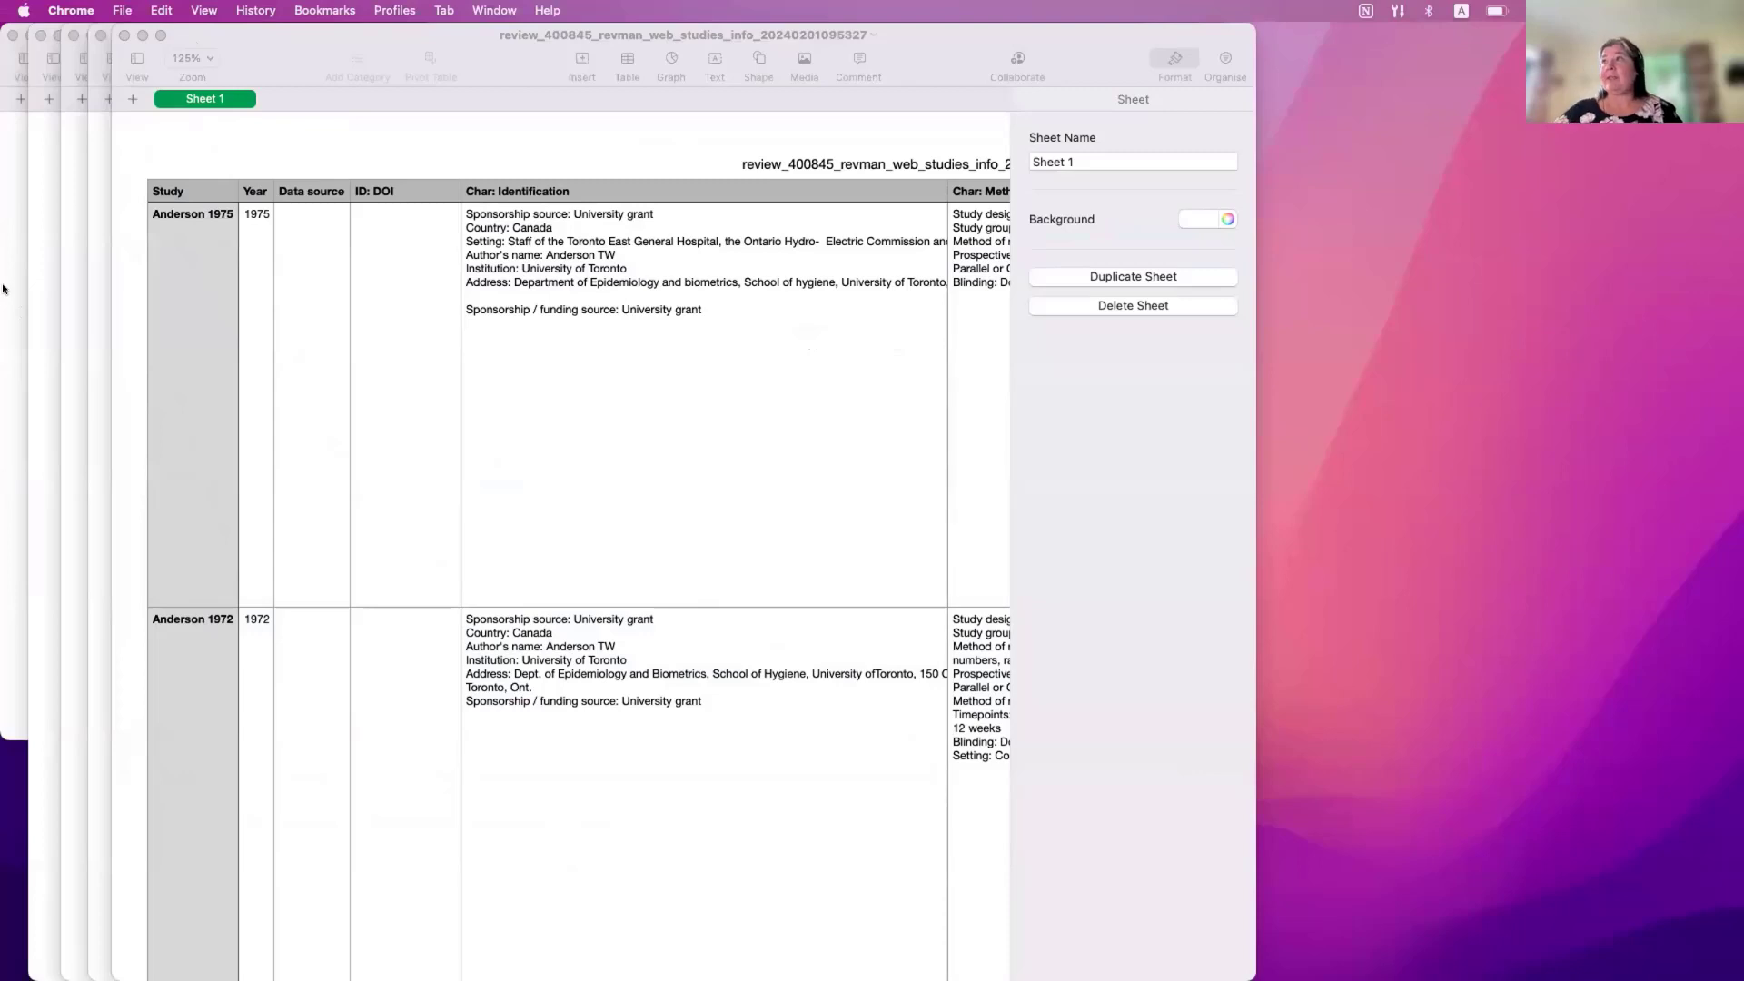
click(163, 37)
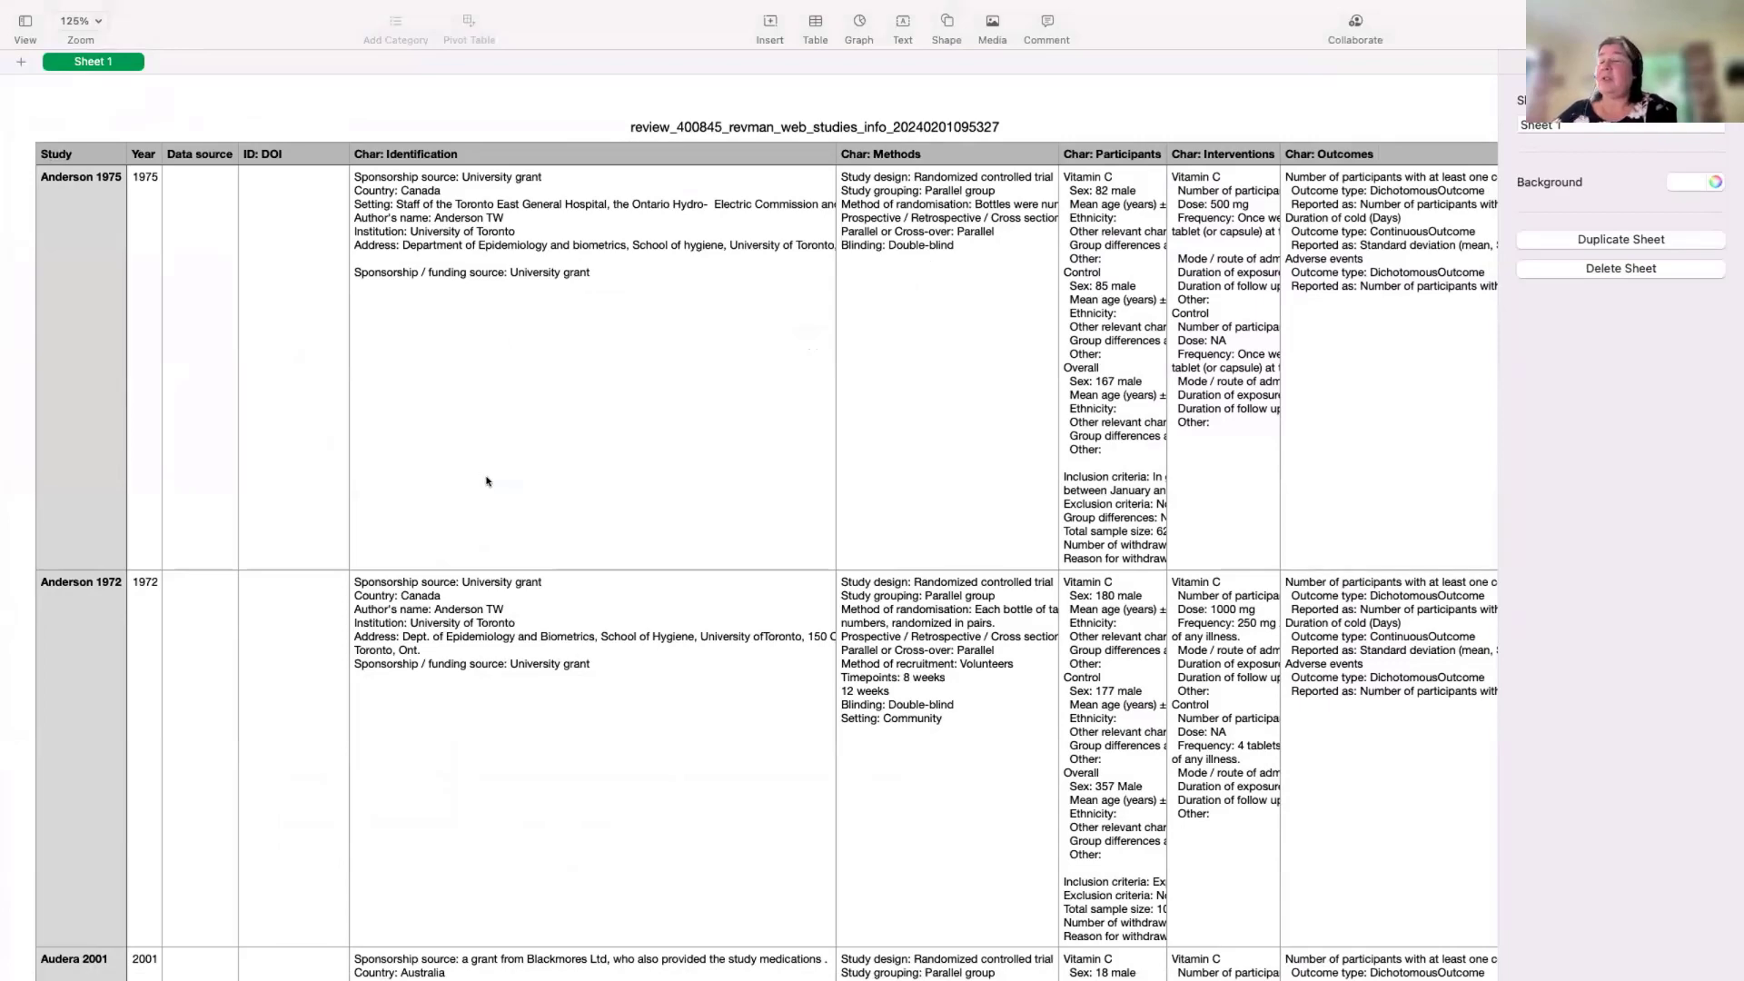
scroll(766, 407, down, 5)
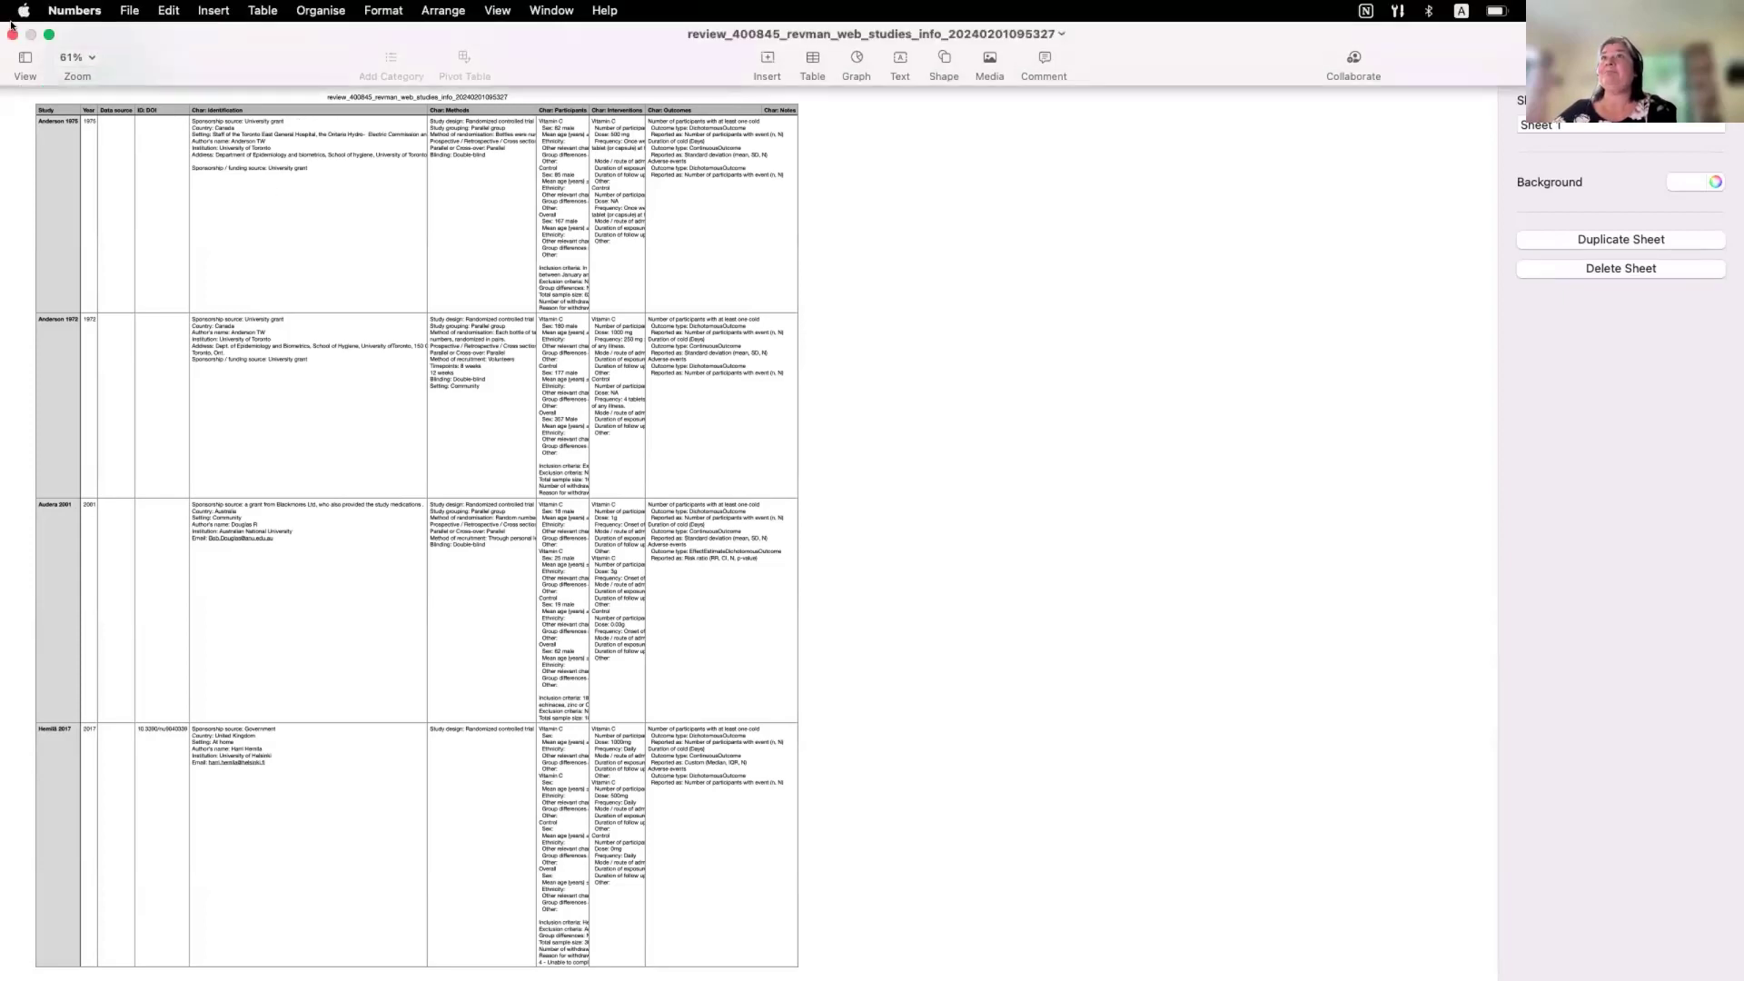
click(10, 34)
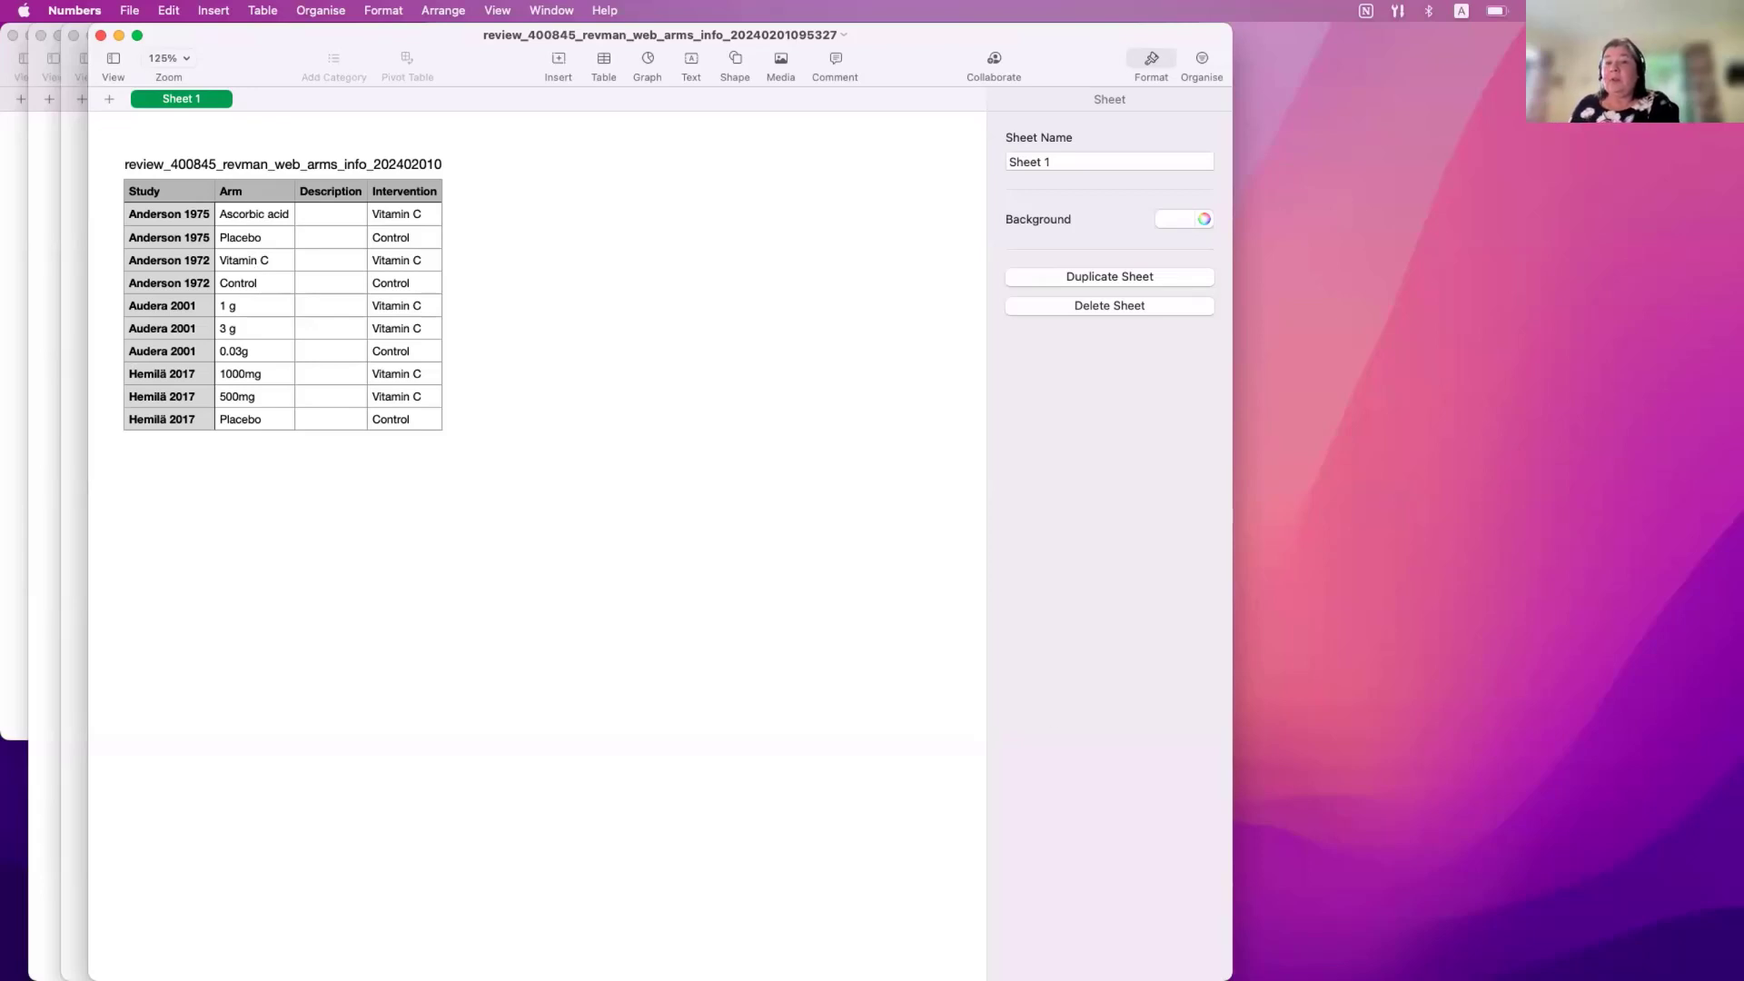
Switch to Covidence and open the Interventions section of the incomplete data extraction for the study awaiting extraction
click(1722, 640)
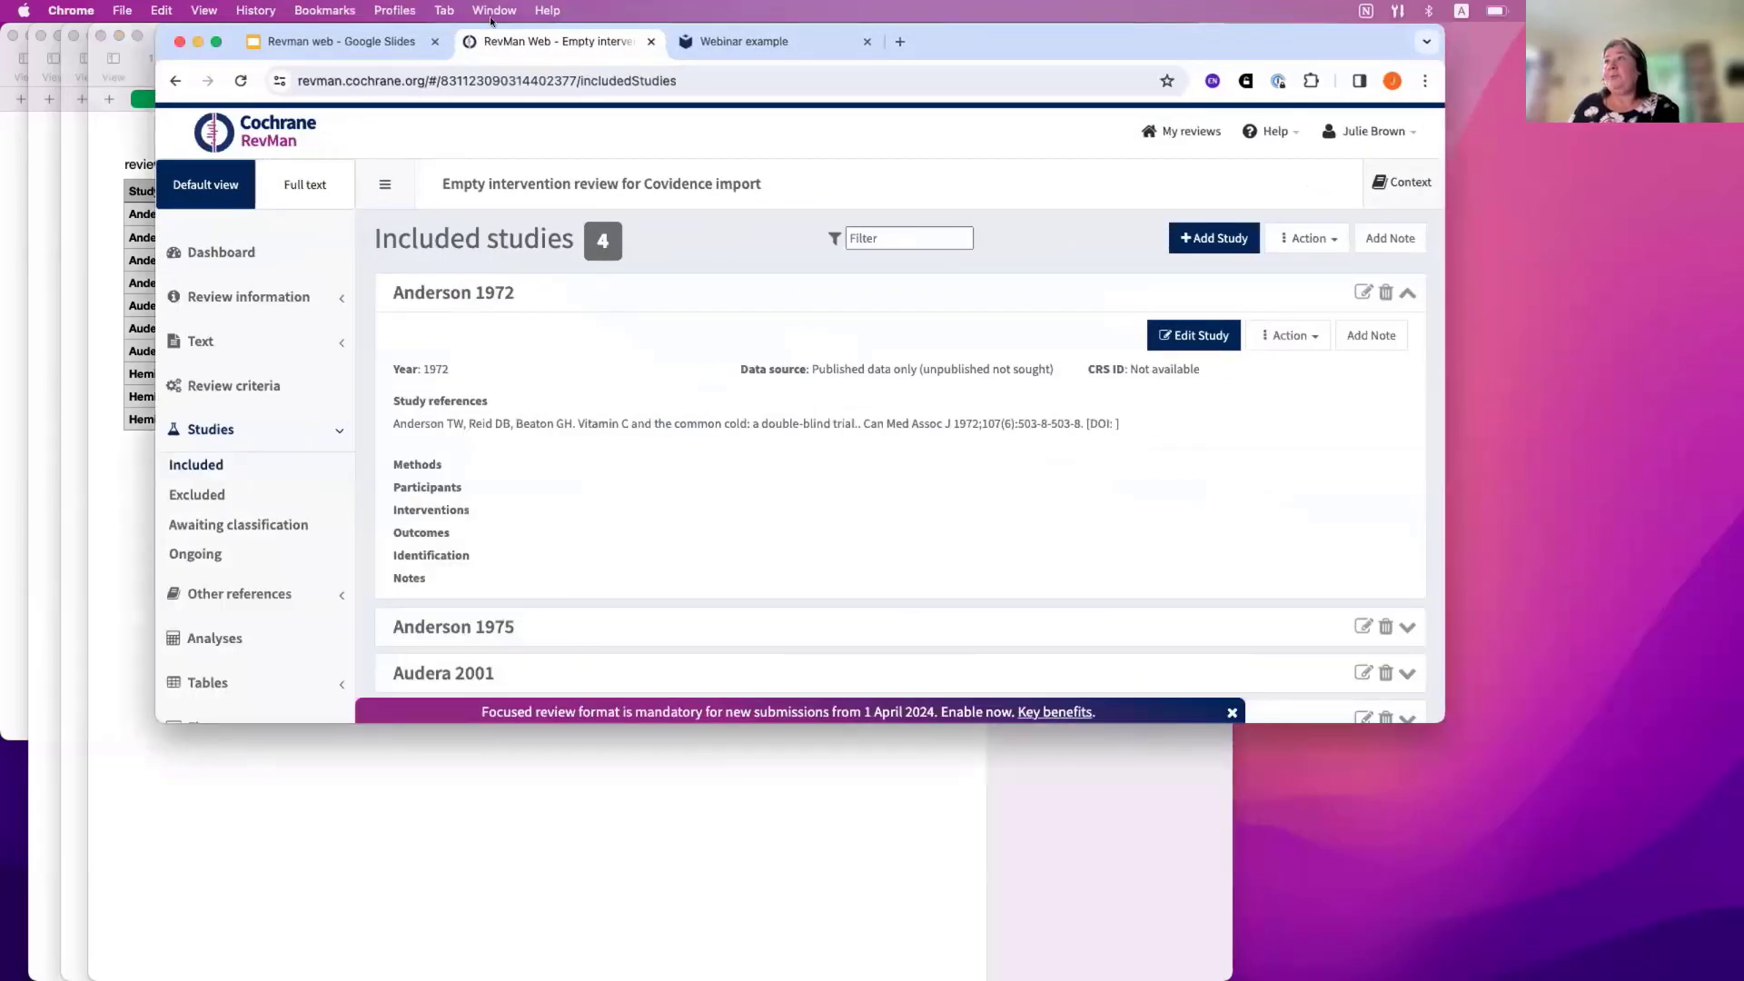
click(736, 42)
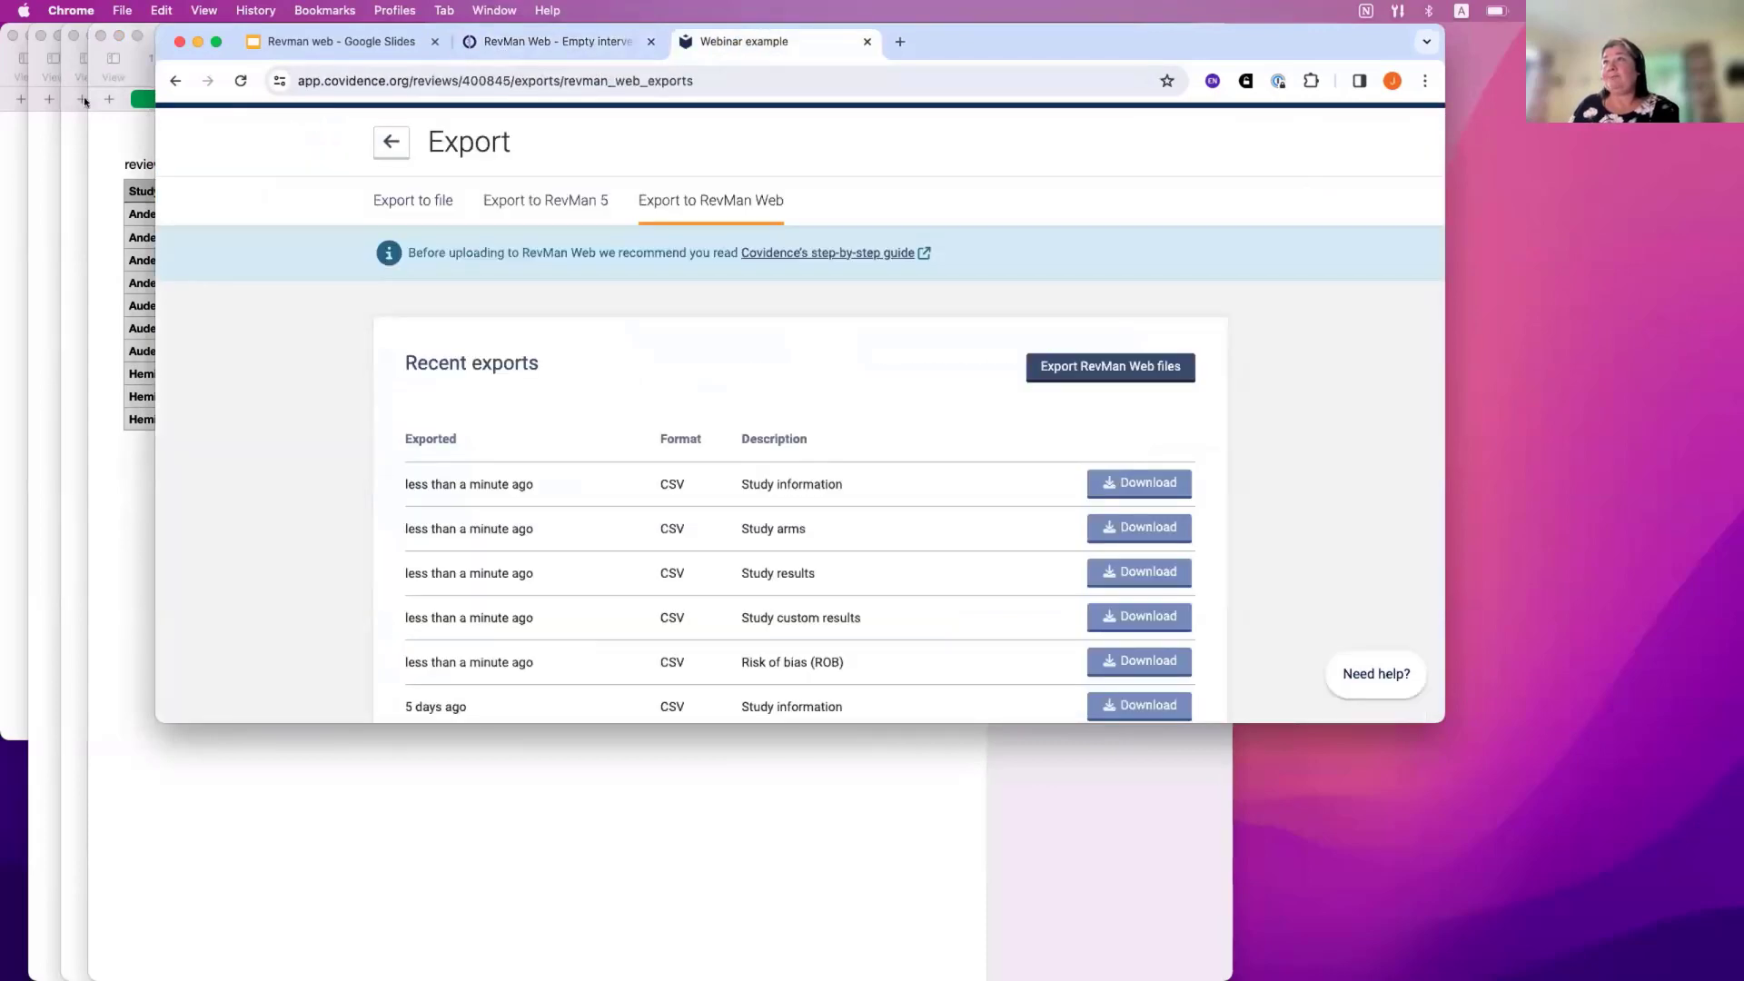
click(215, 42)
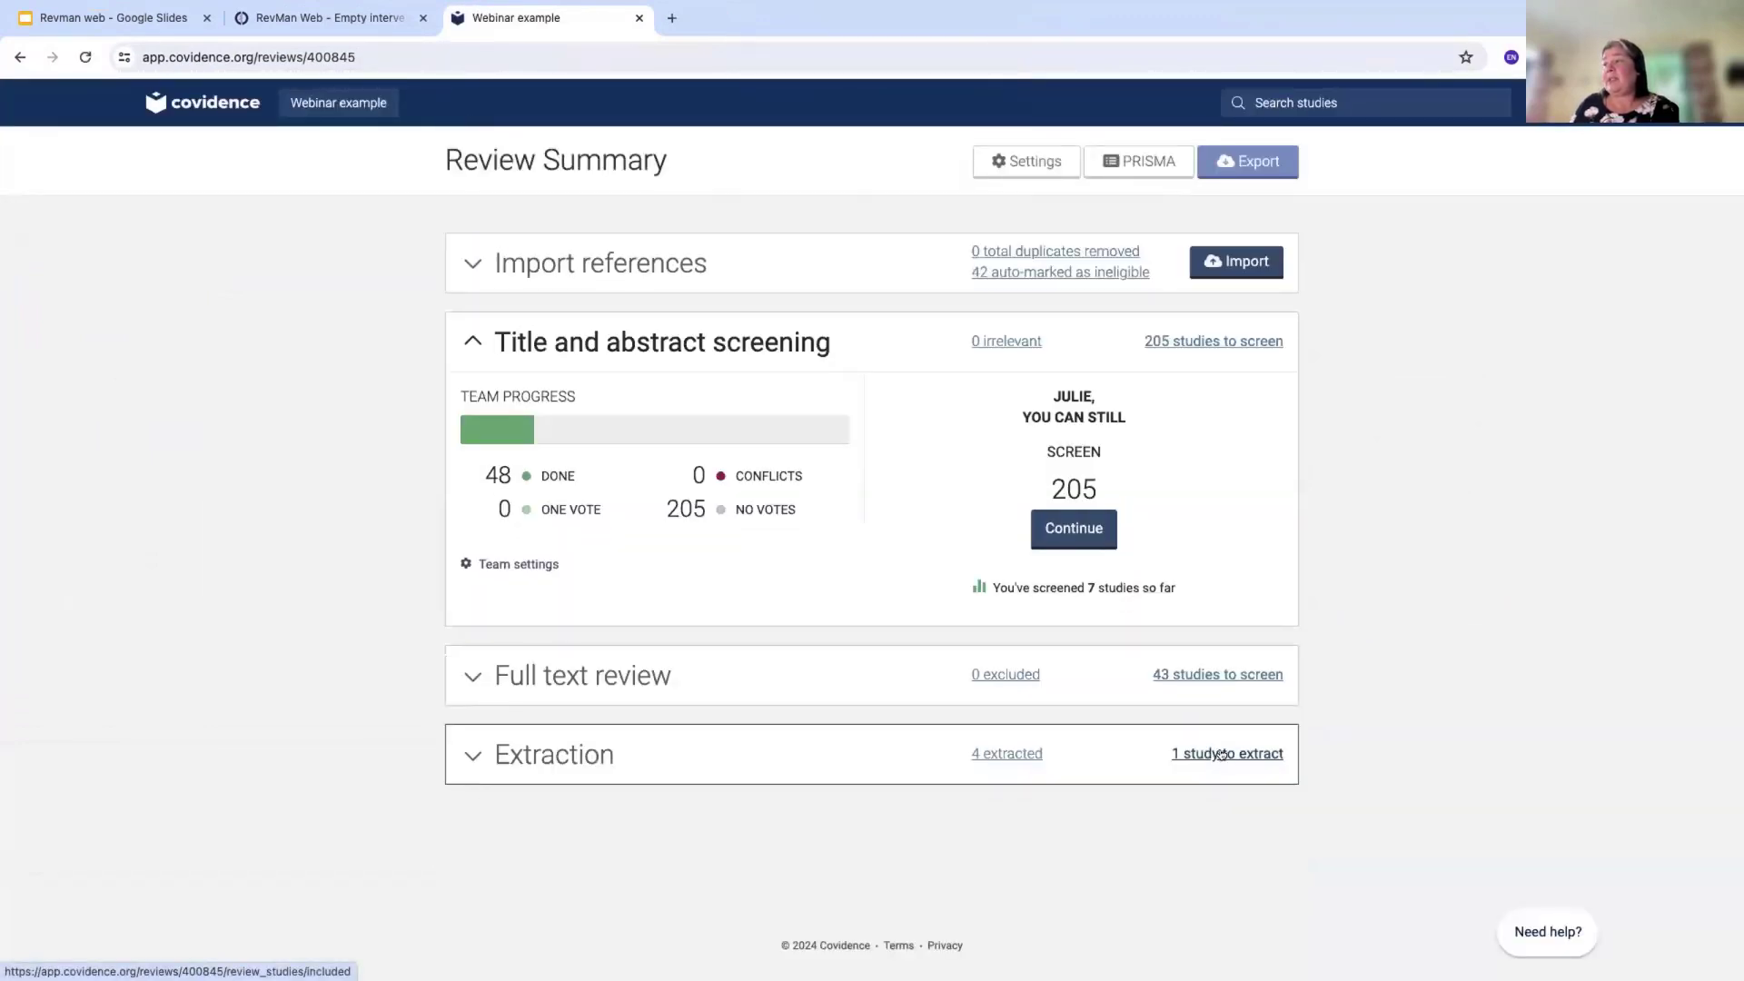
click(1222, 755)
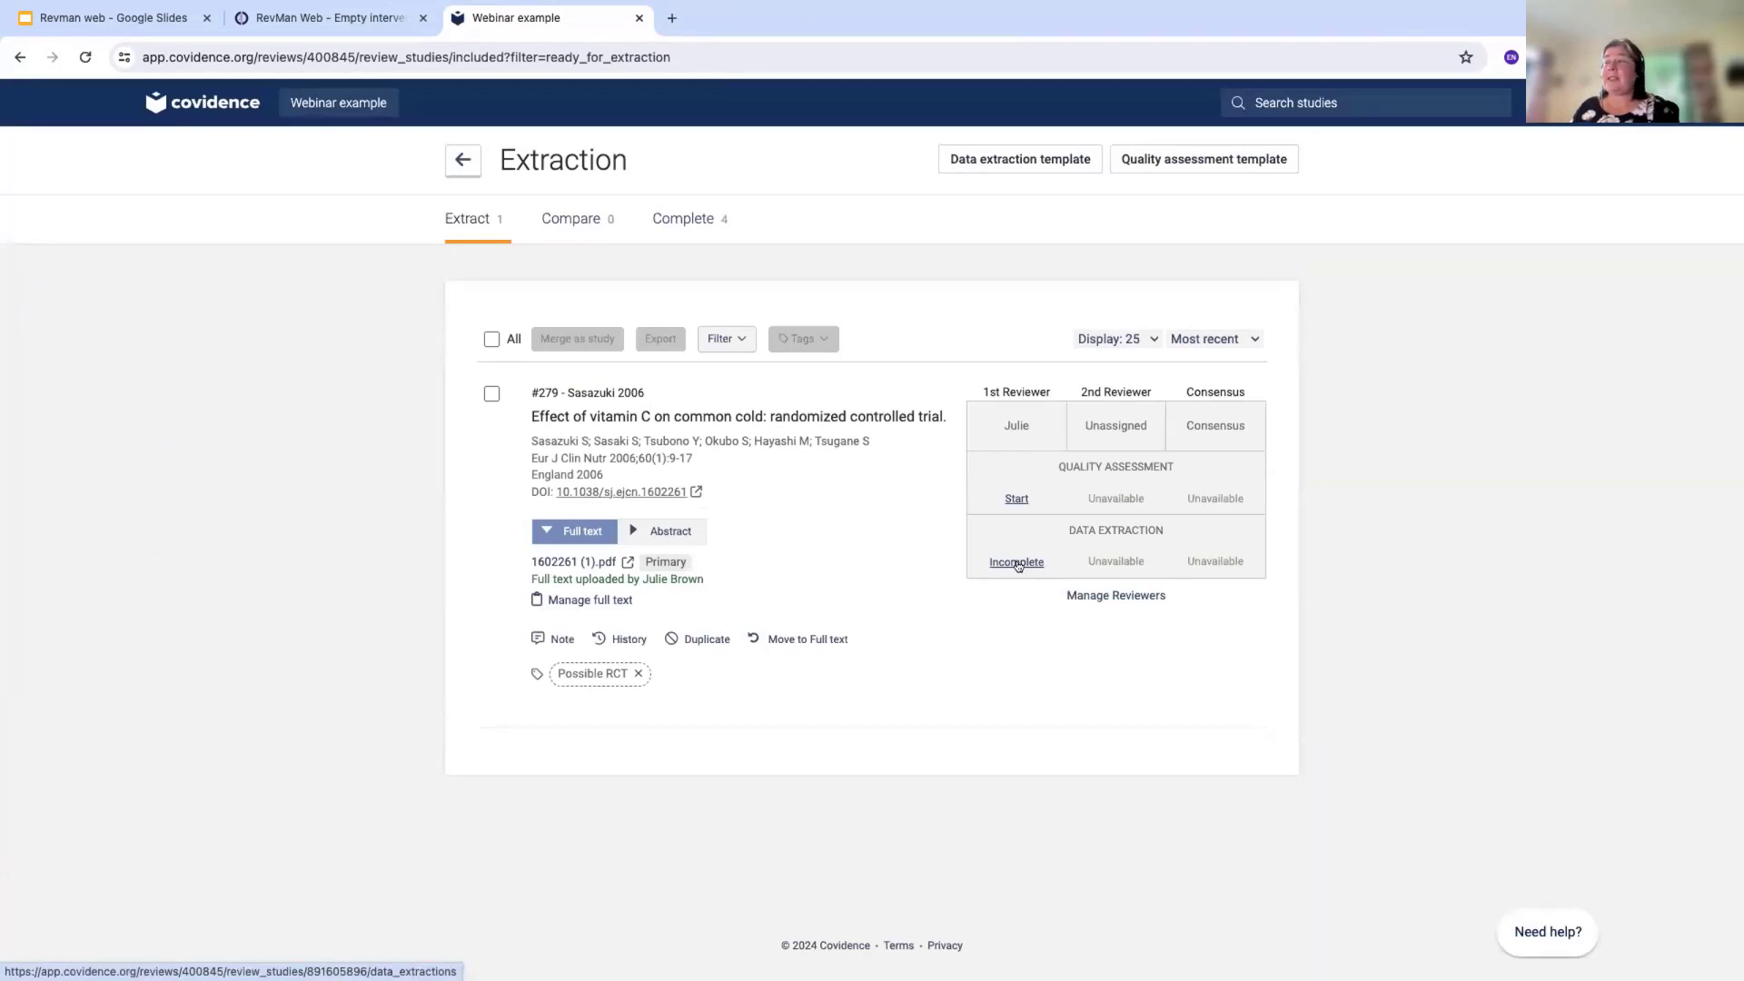
click(1016, 563)
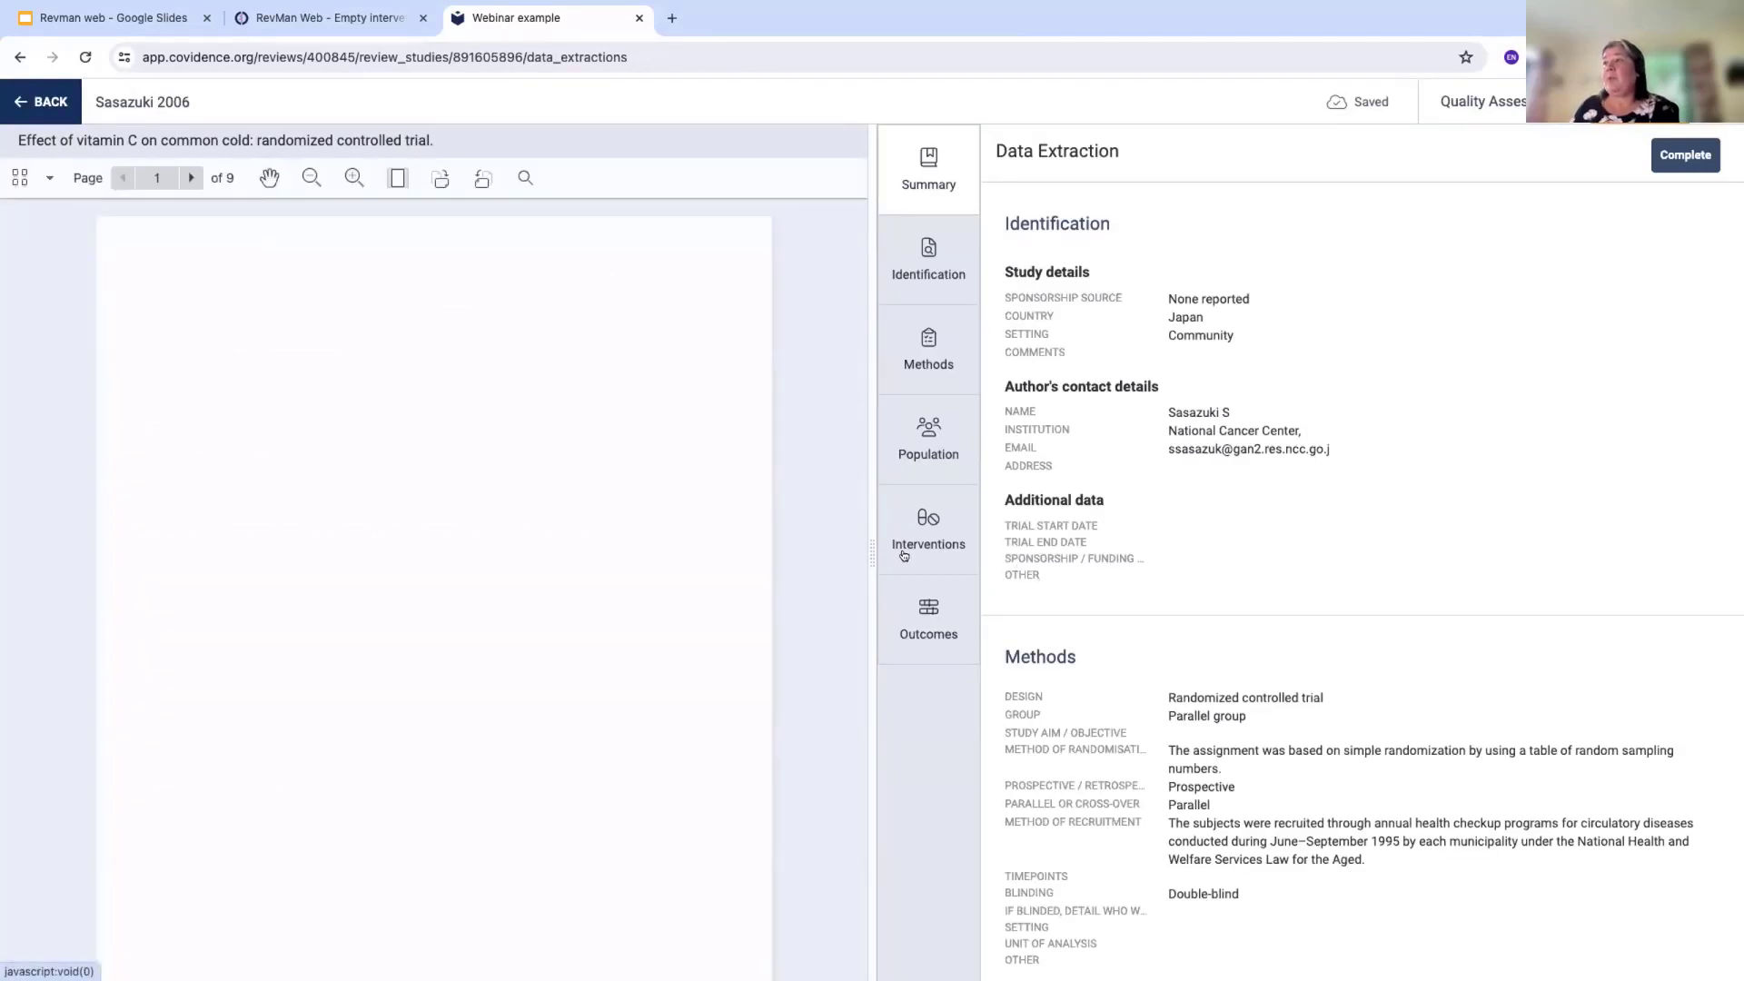
click(920, 538)
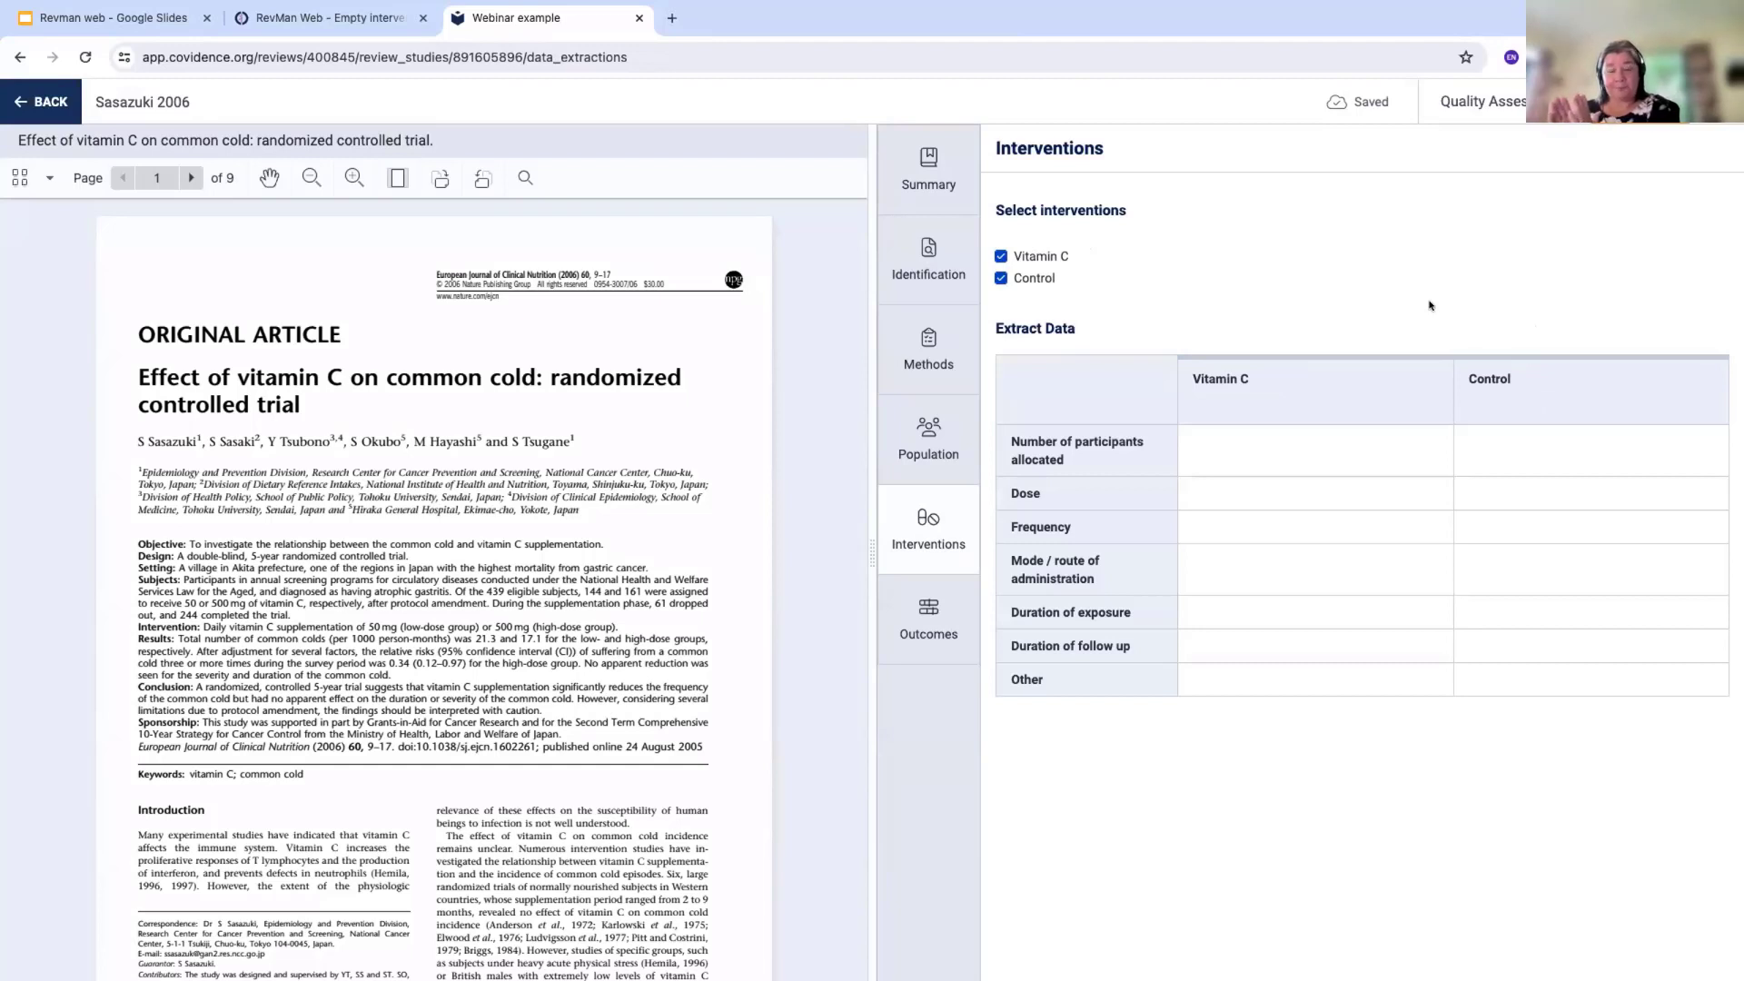
Name the existing Vitamin C intervention group 500mg in the data extraction table
mouse_move(1306, 387)
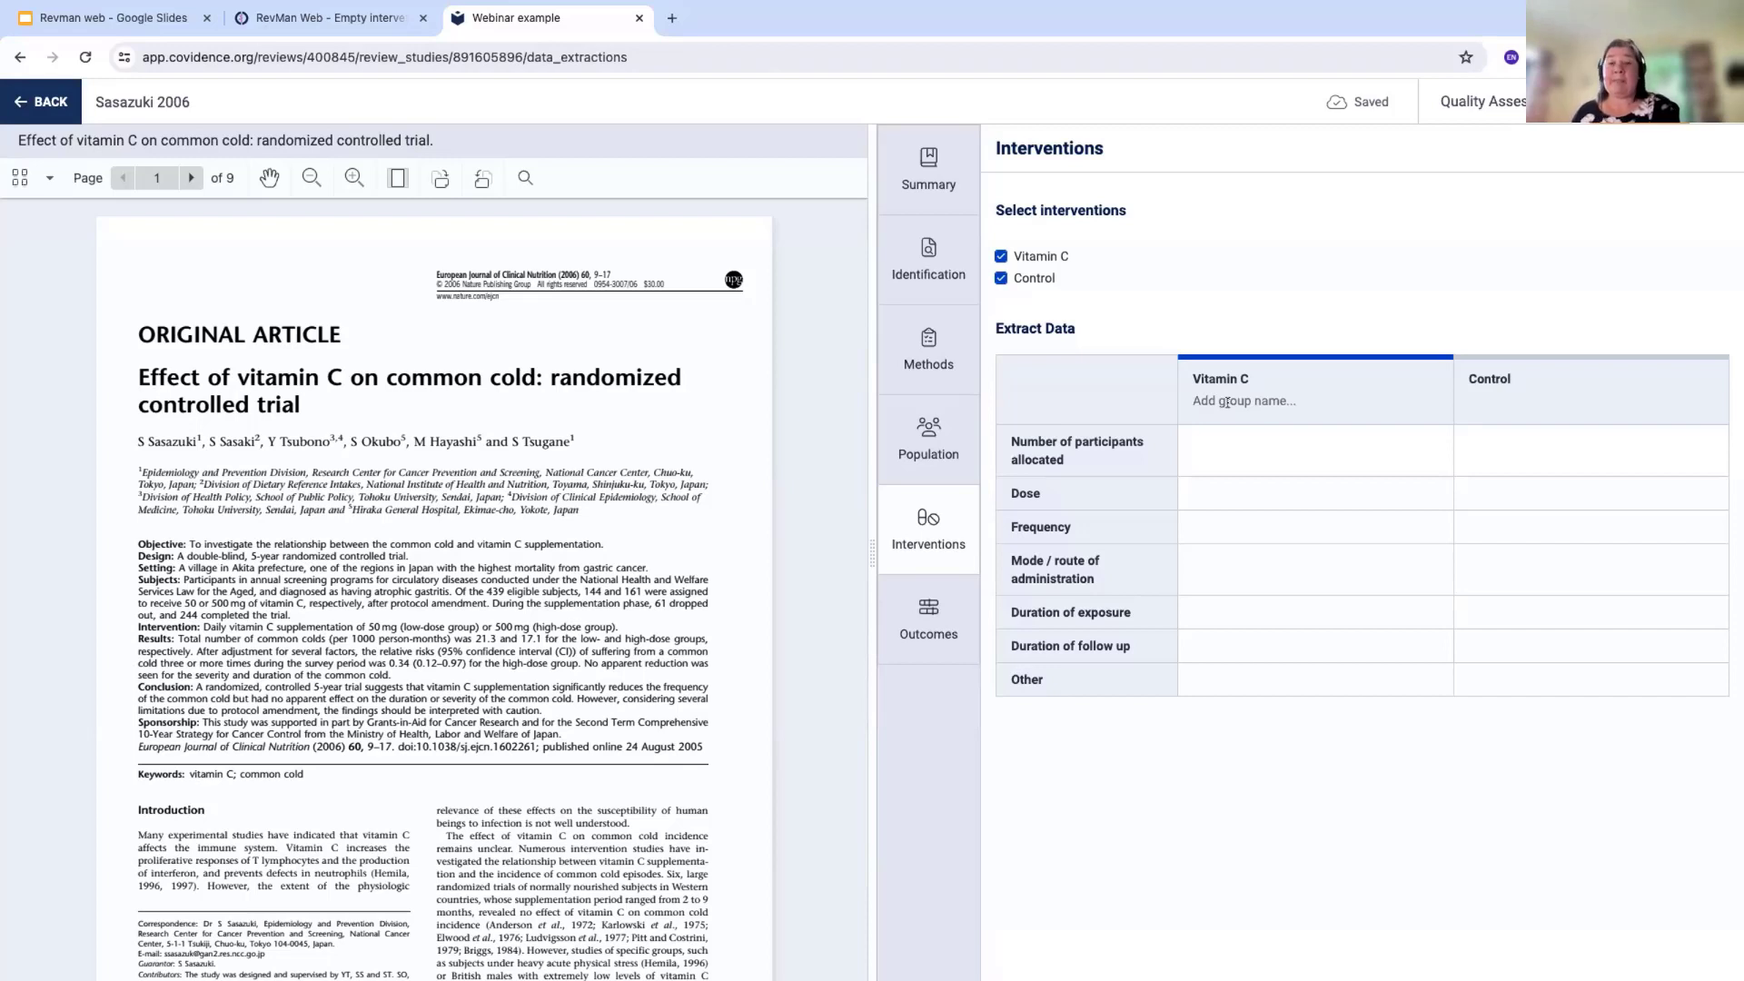
click(1226, 403)
text(5)
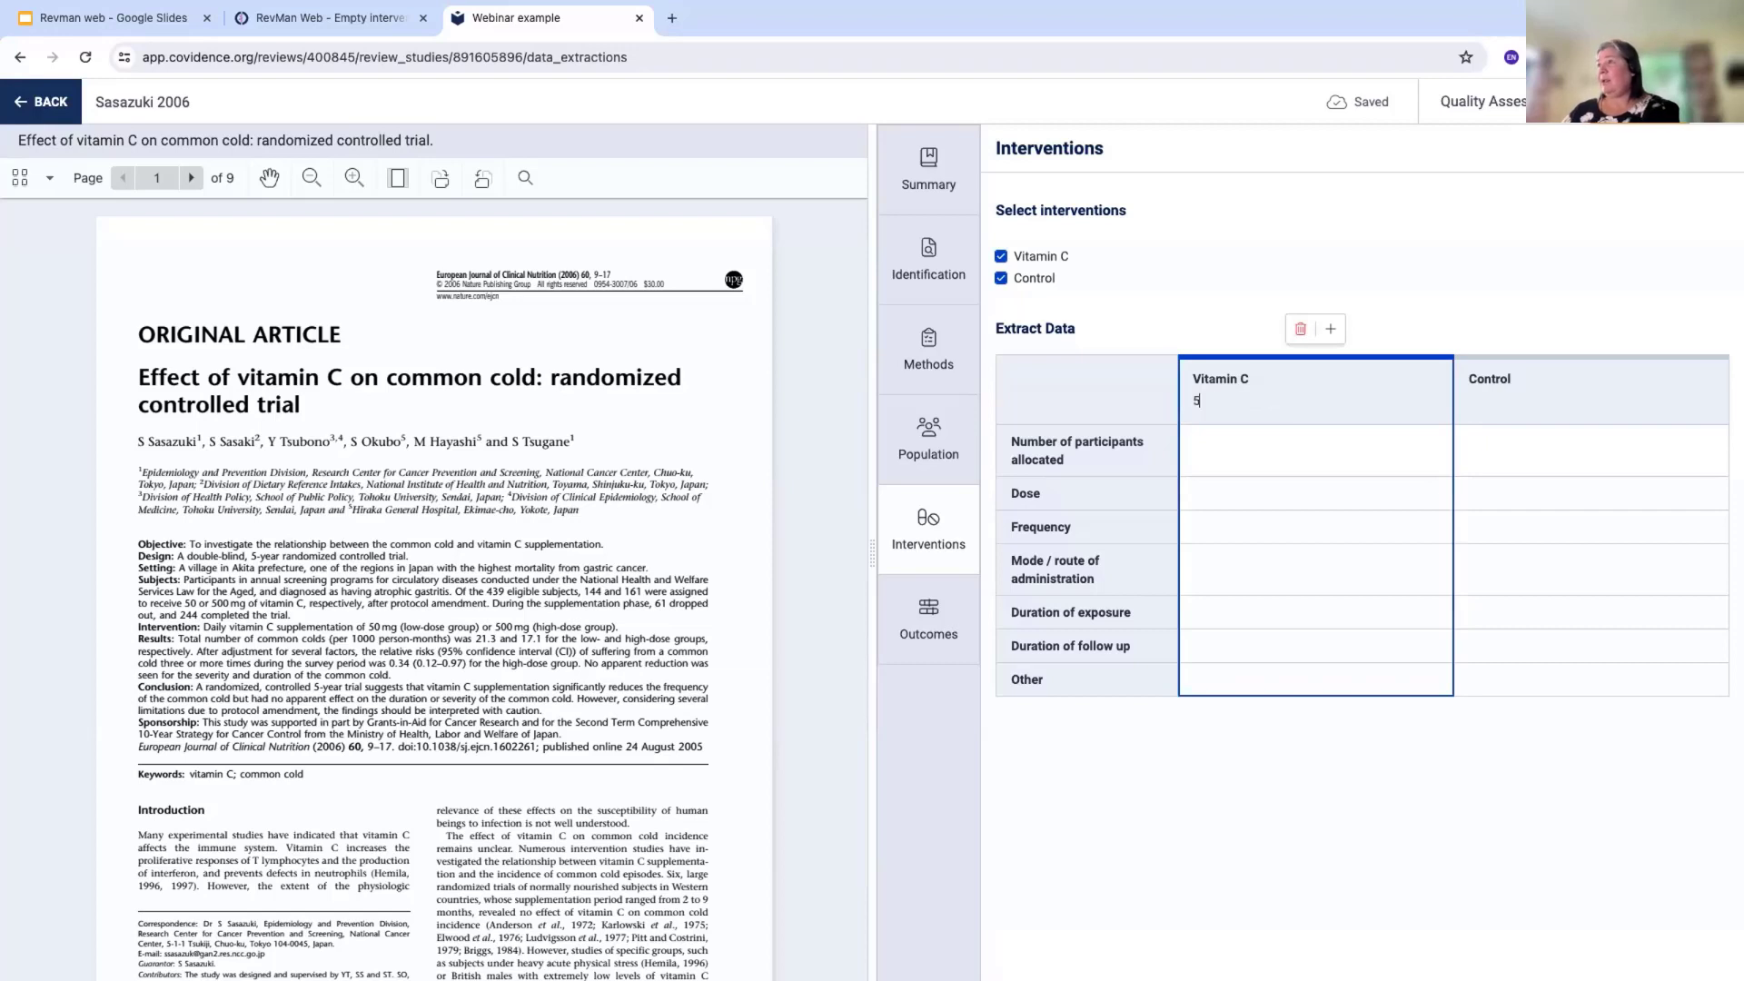
text(00mg)
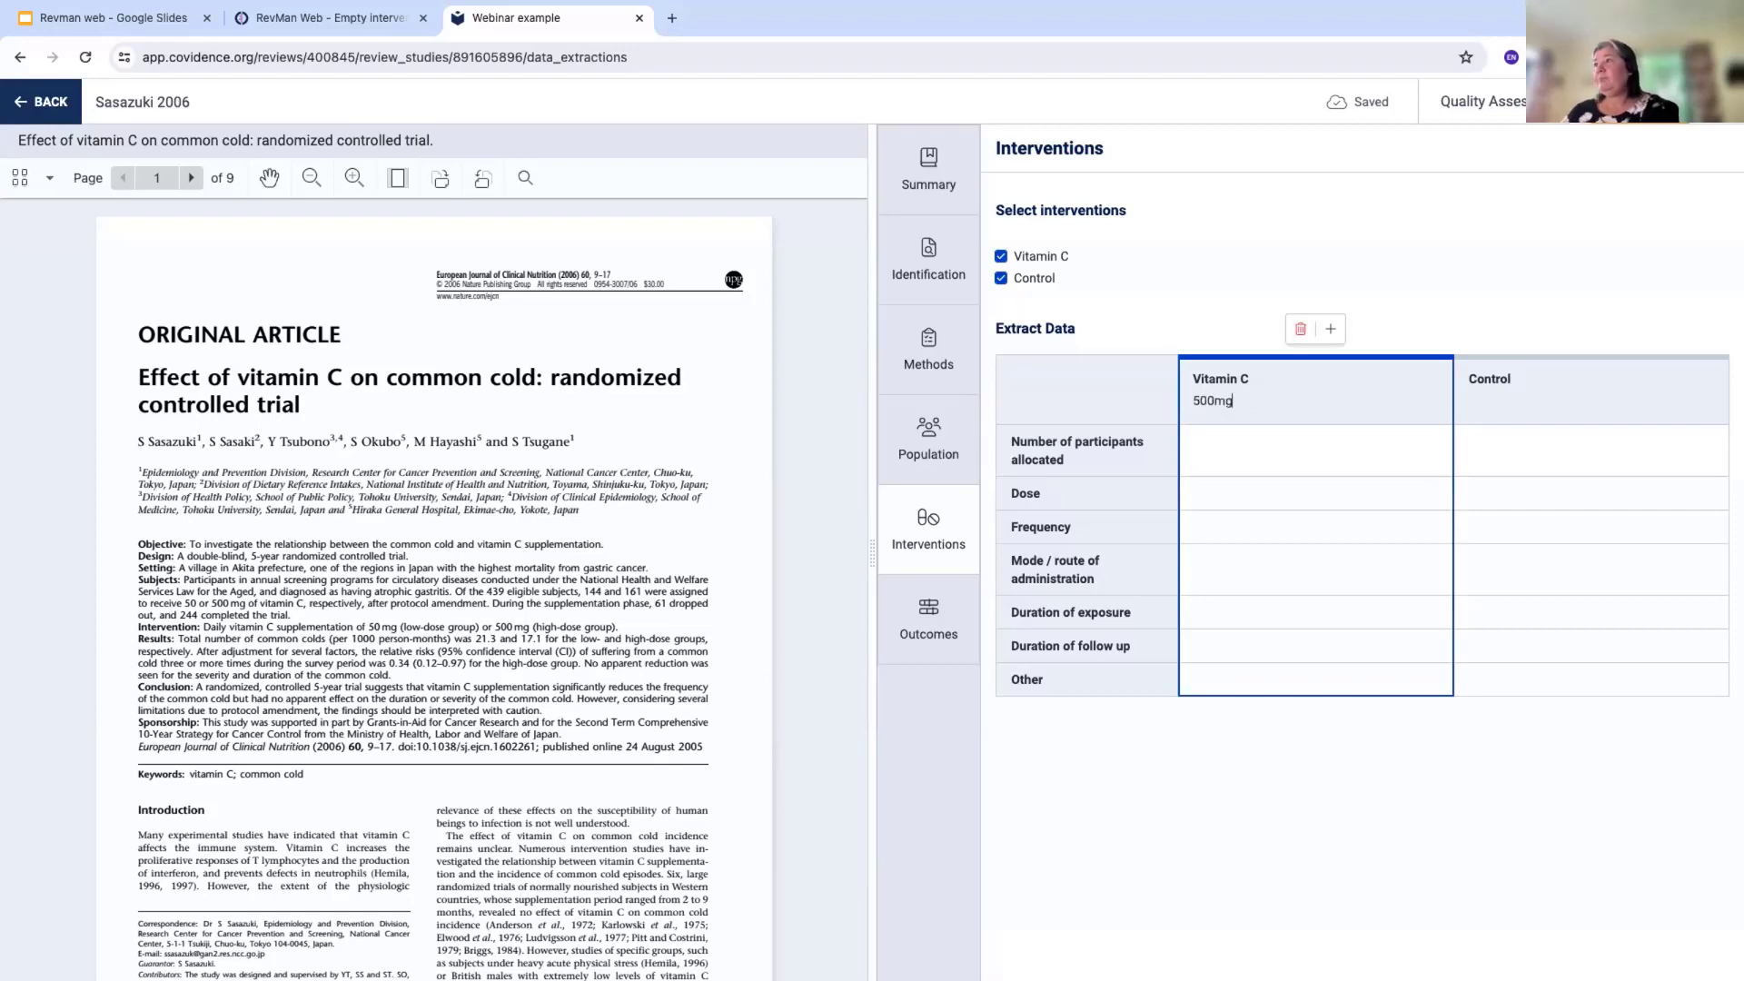
click(1380, 289)
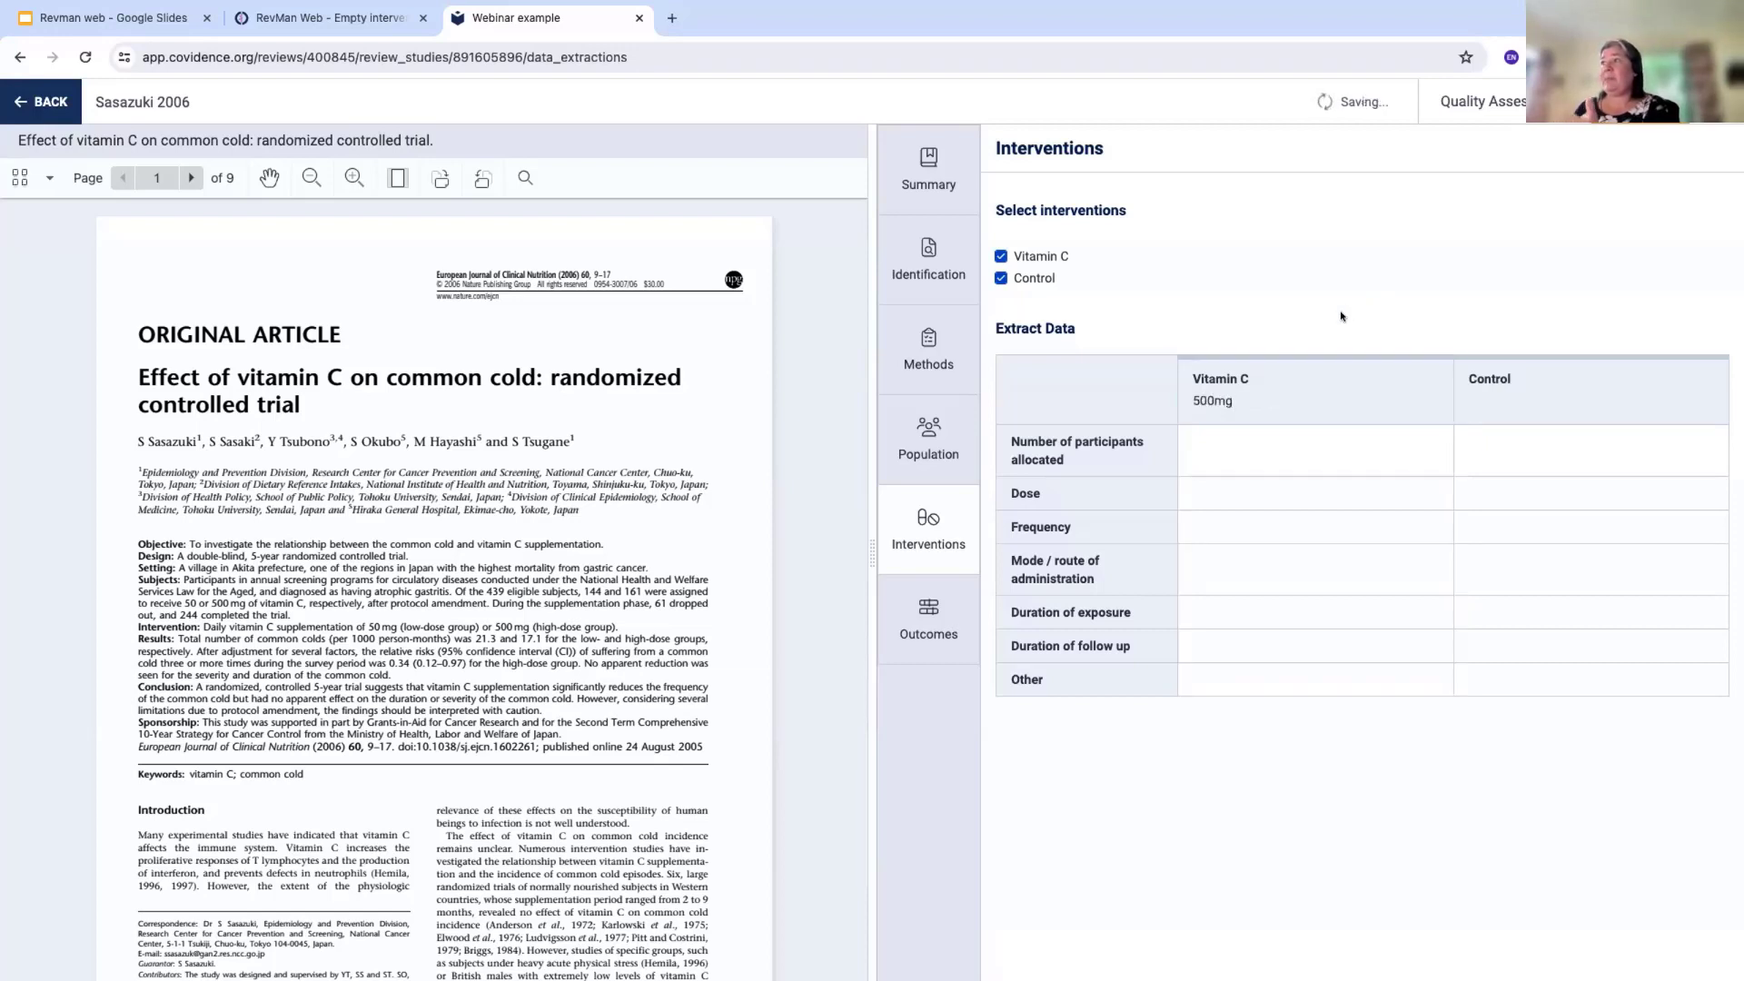
Add a second group for the Vitamin C intervention and name it 50mg
click(1270, 378)
click(1331, 329)
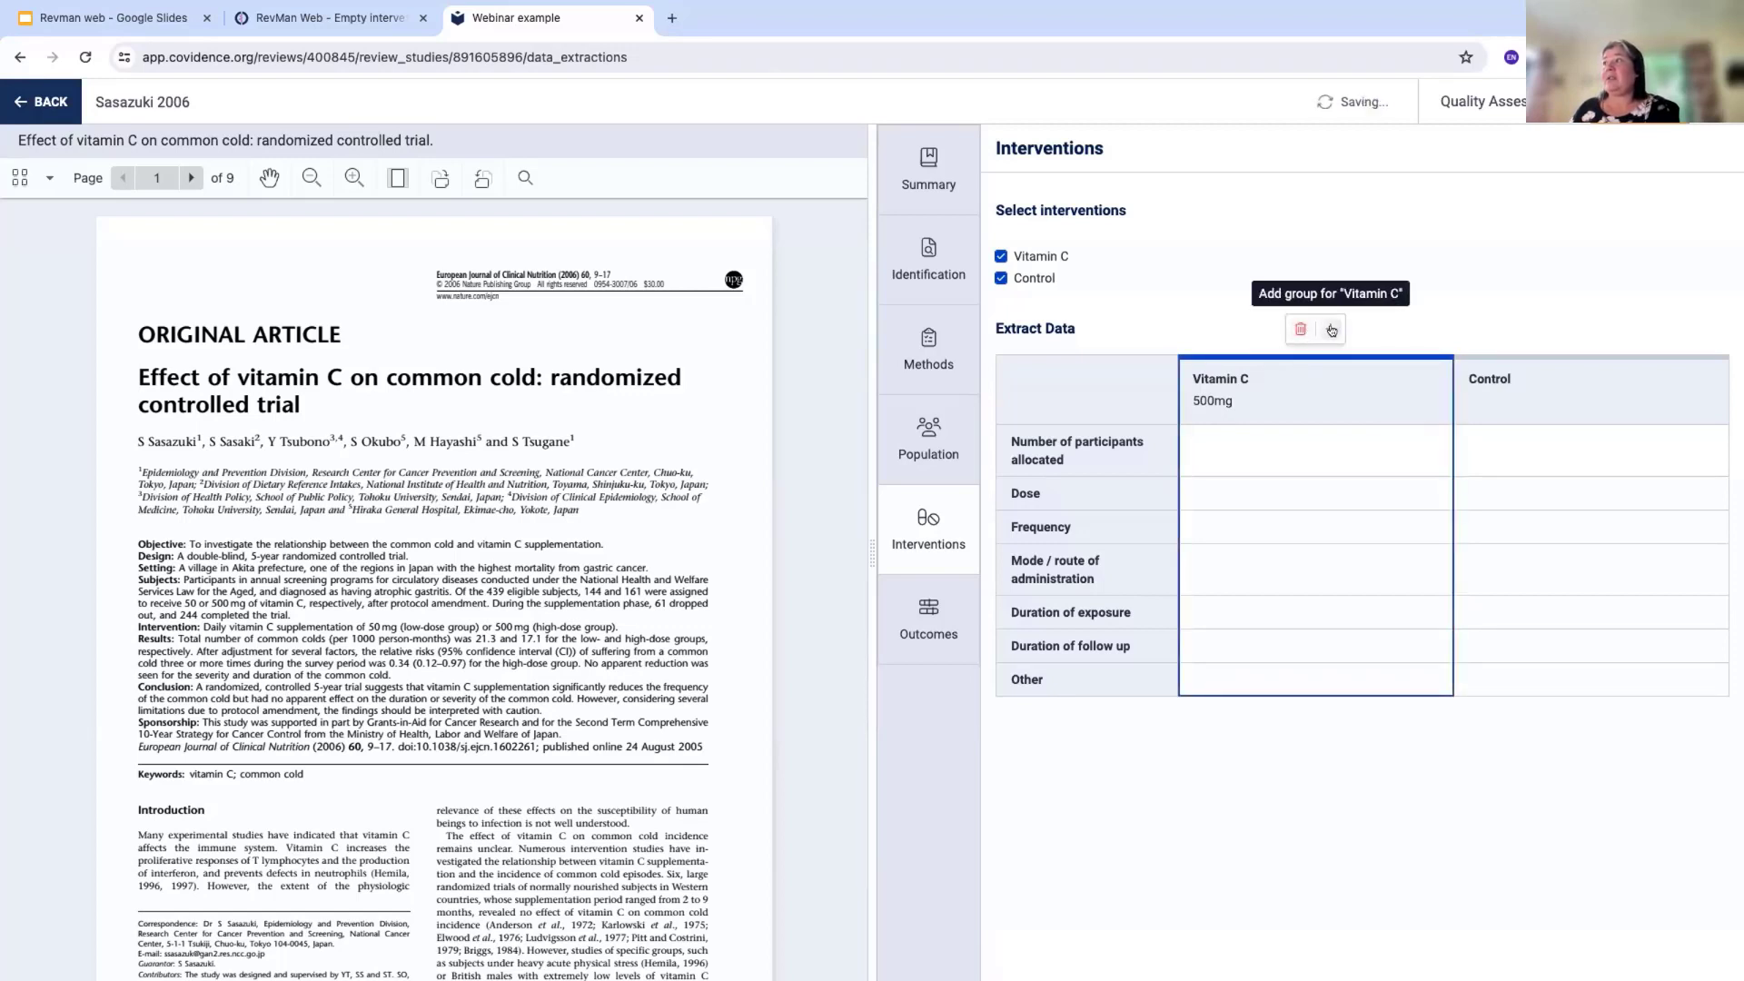
click(1331, 330)
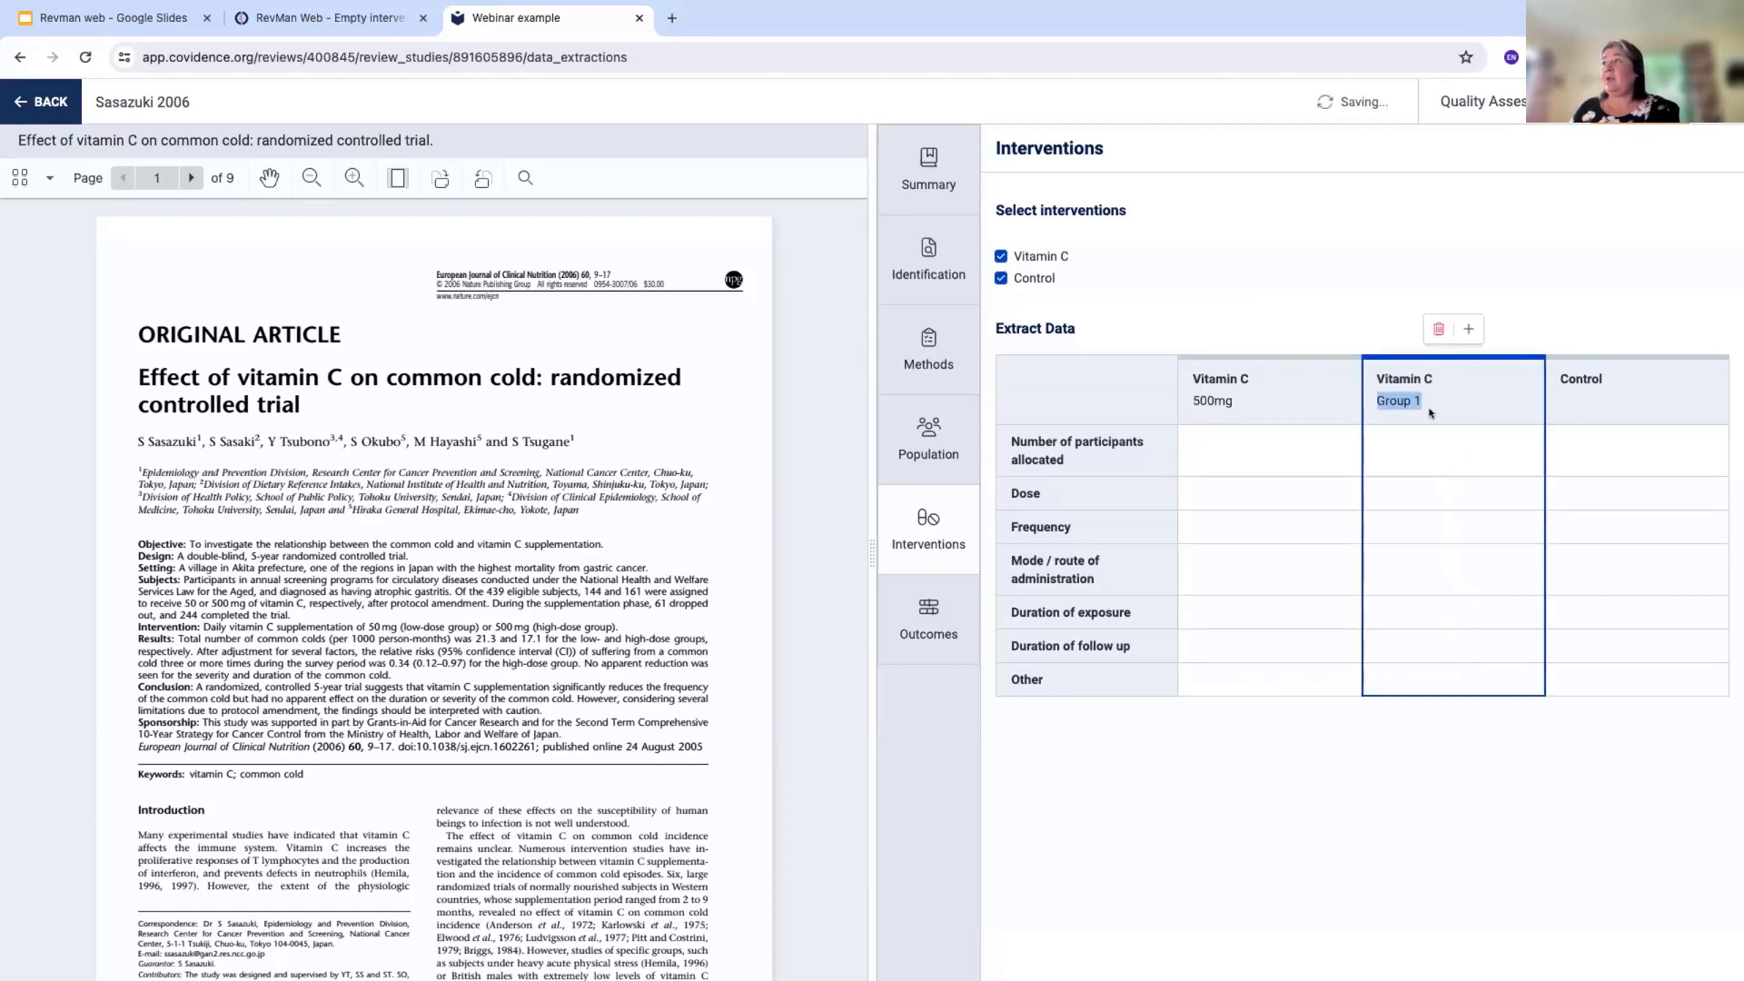
text(50)
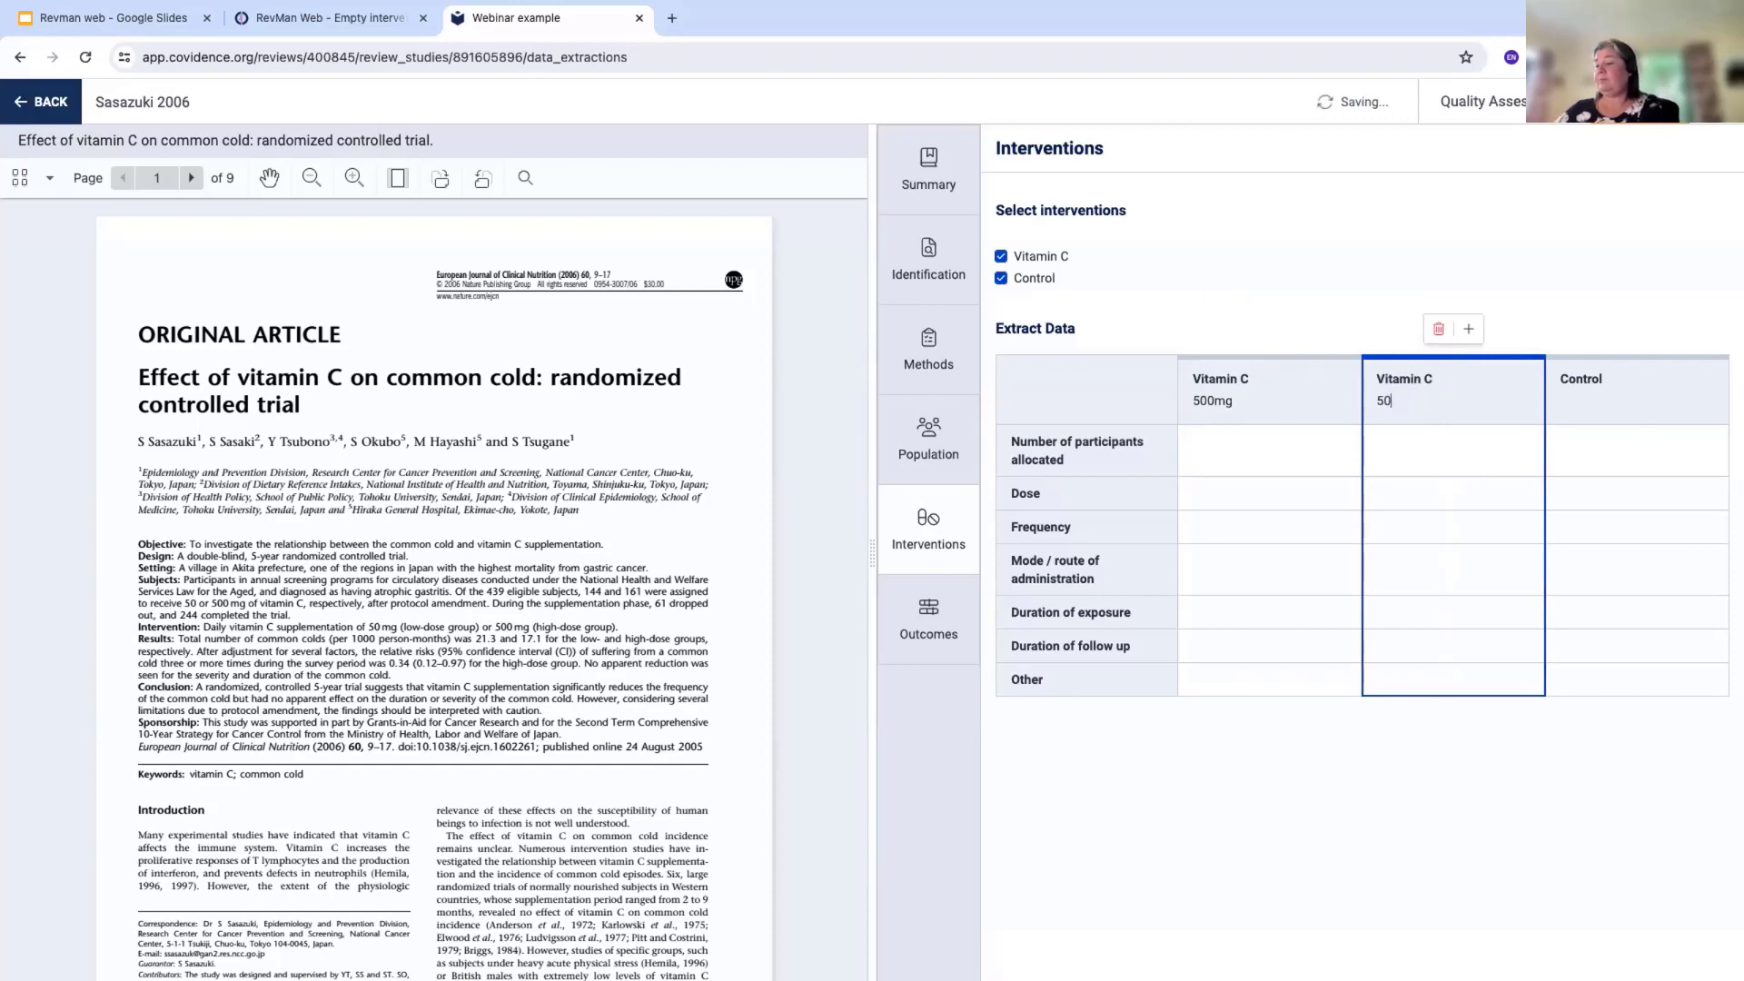
text(mg)
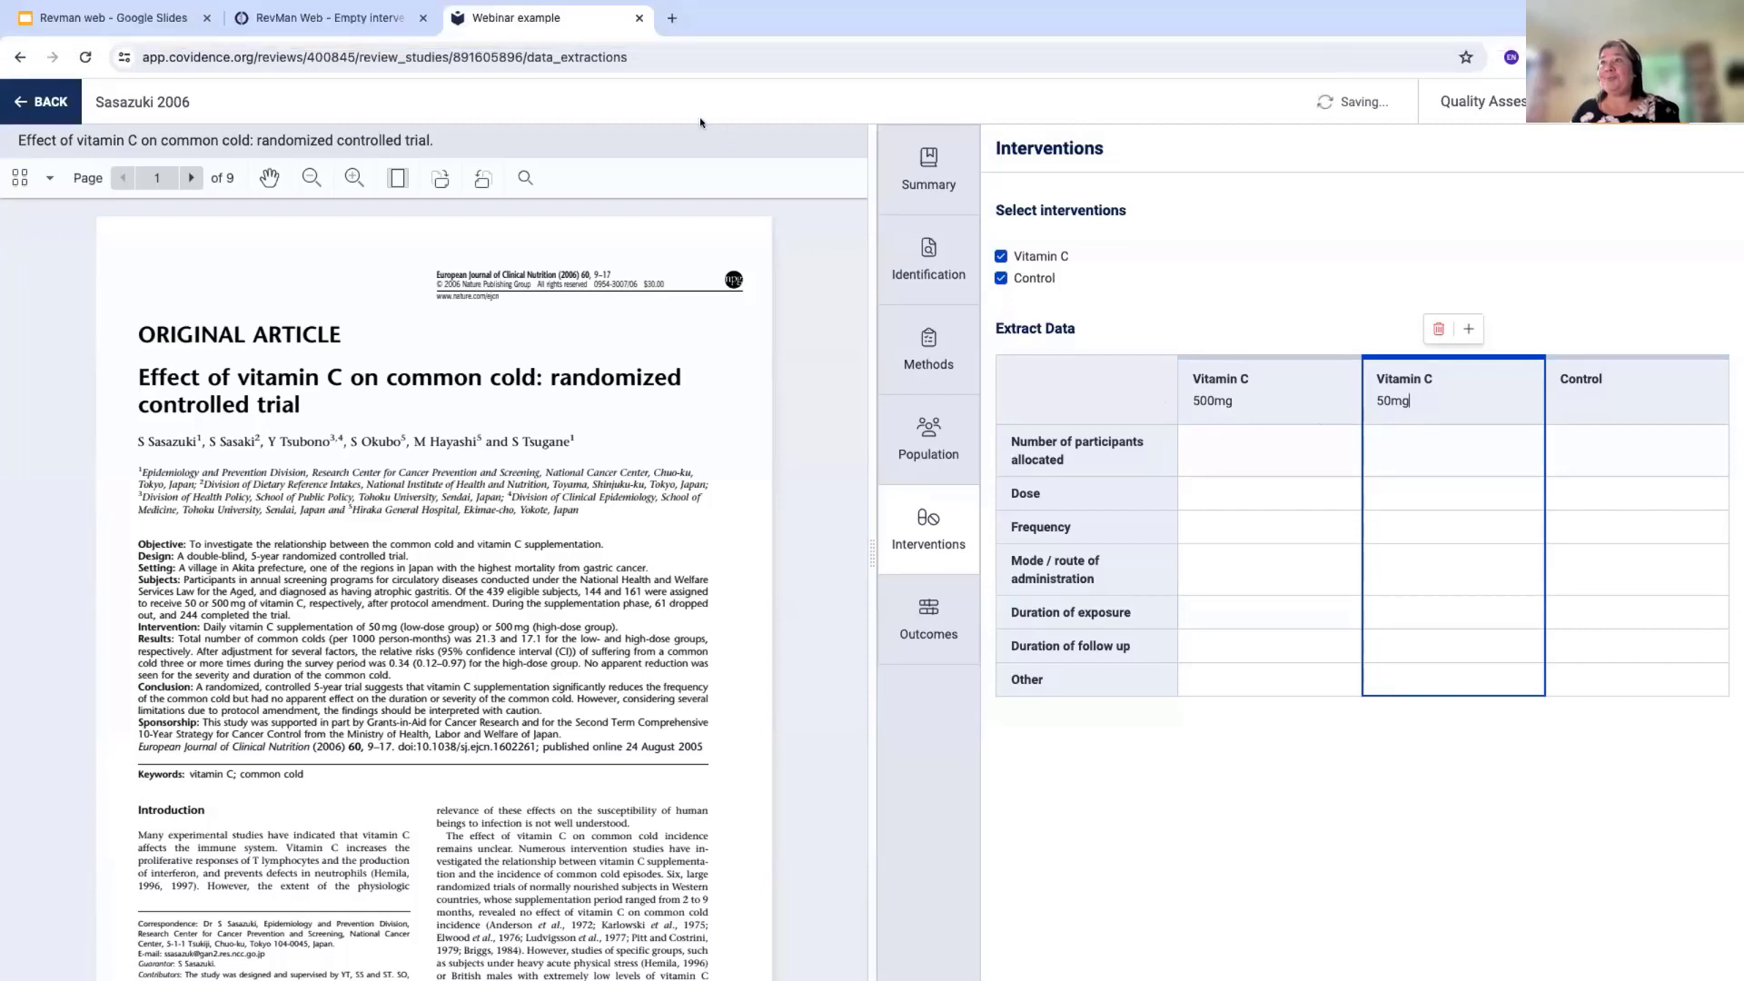
Leave the data extraction form, switch to the exported study arms spreadsheet in Numbers to check its arms and interventions, and close it
click(60, 107)
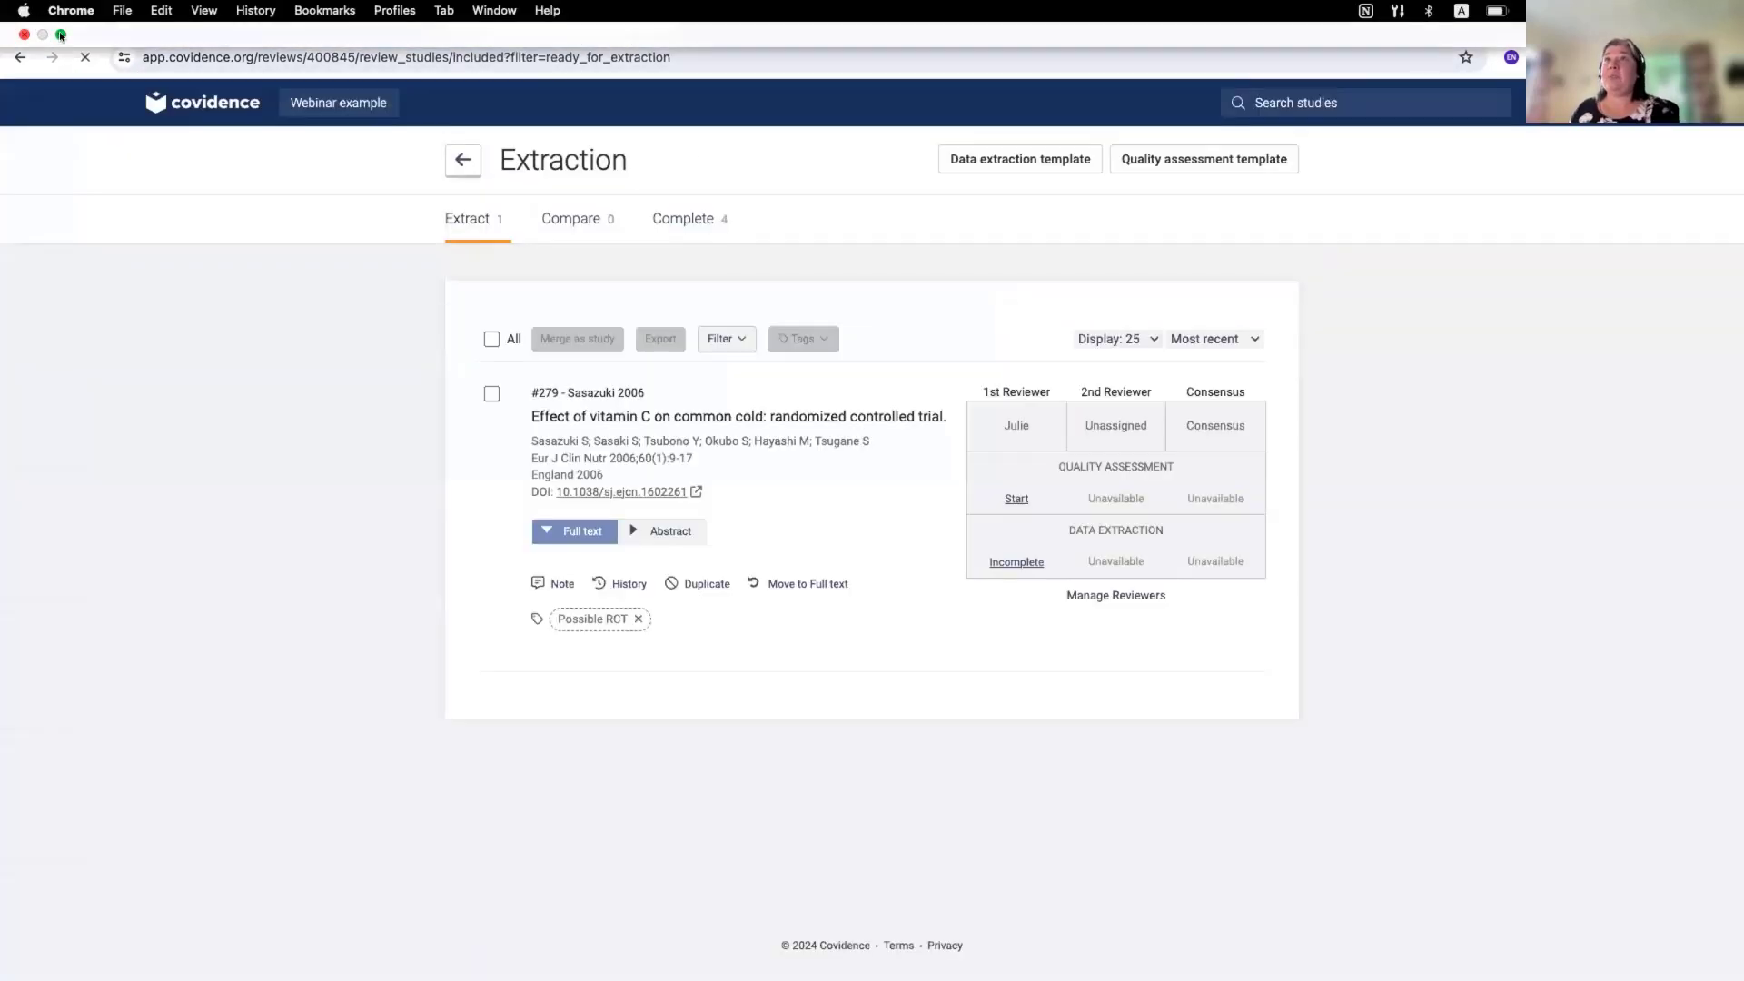
click(60, 34)
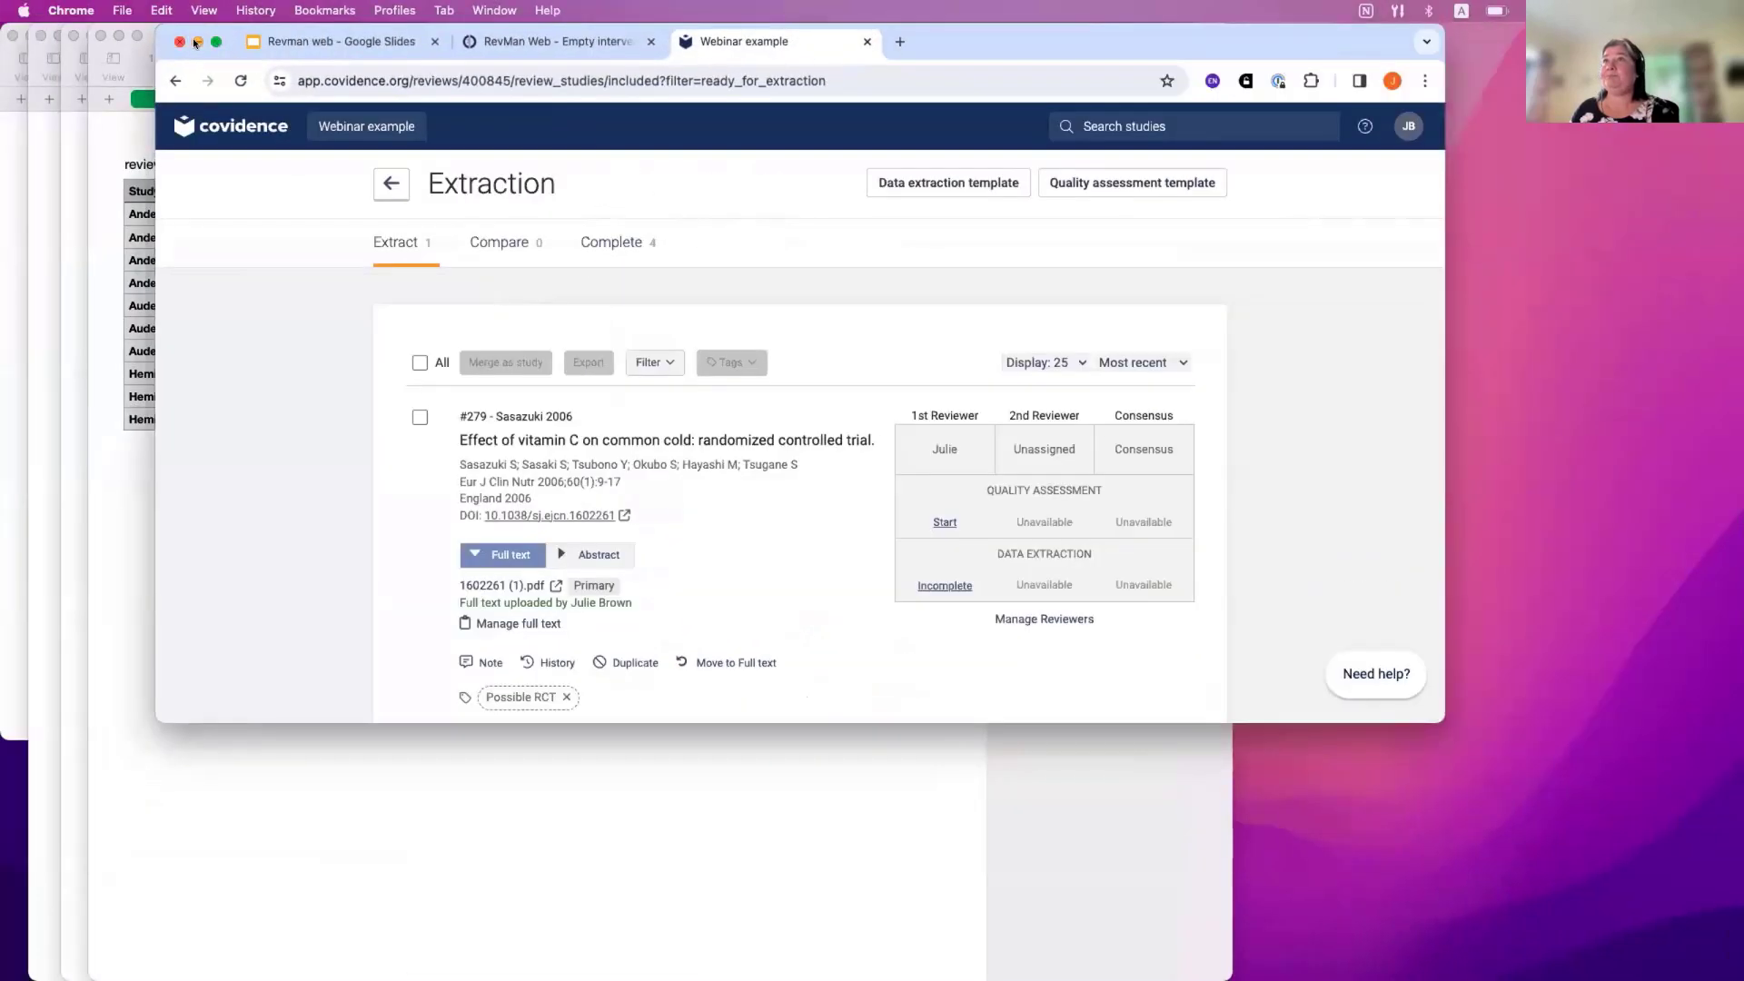
click(197, 42)
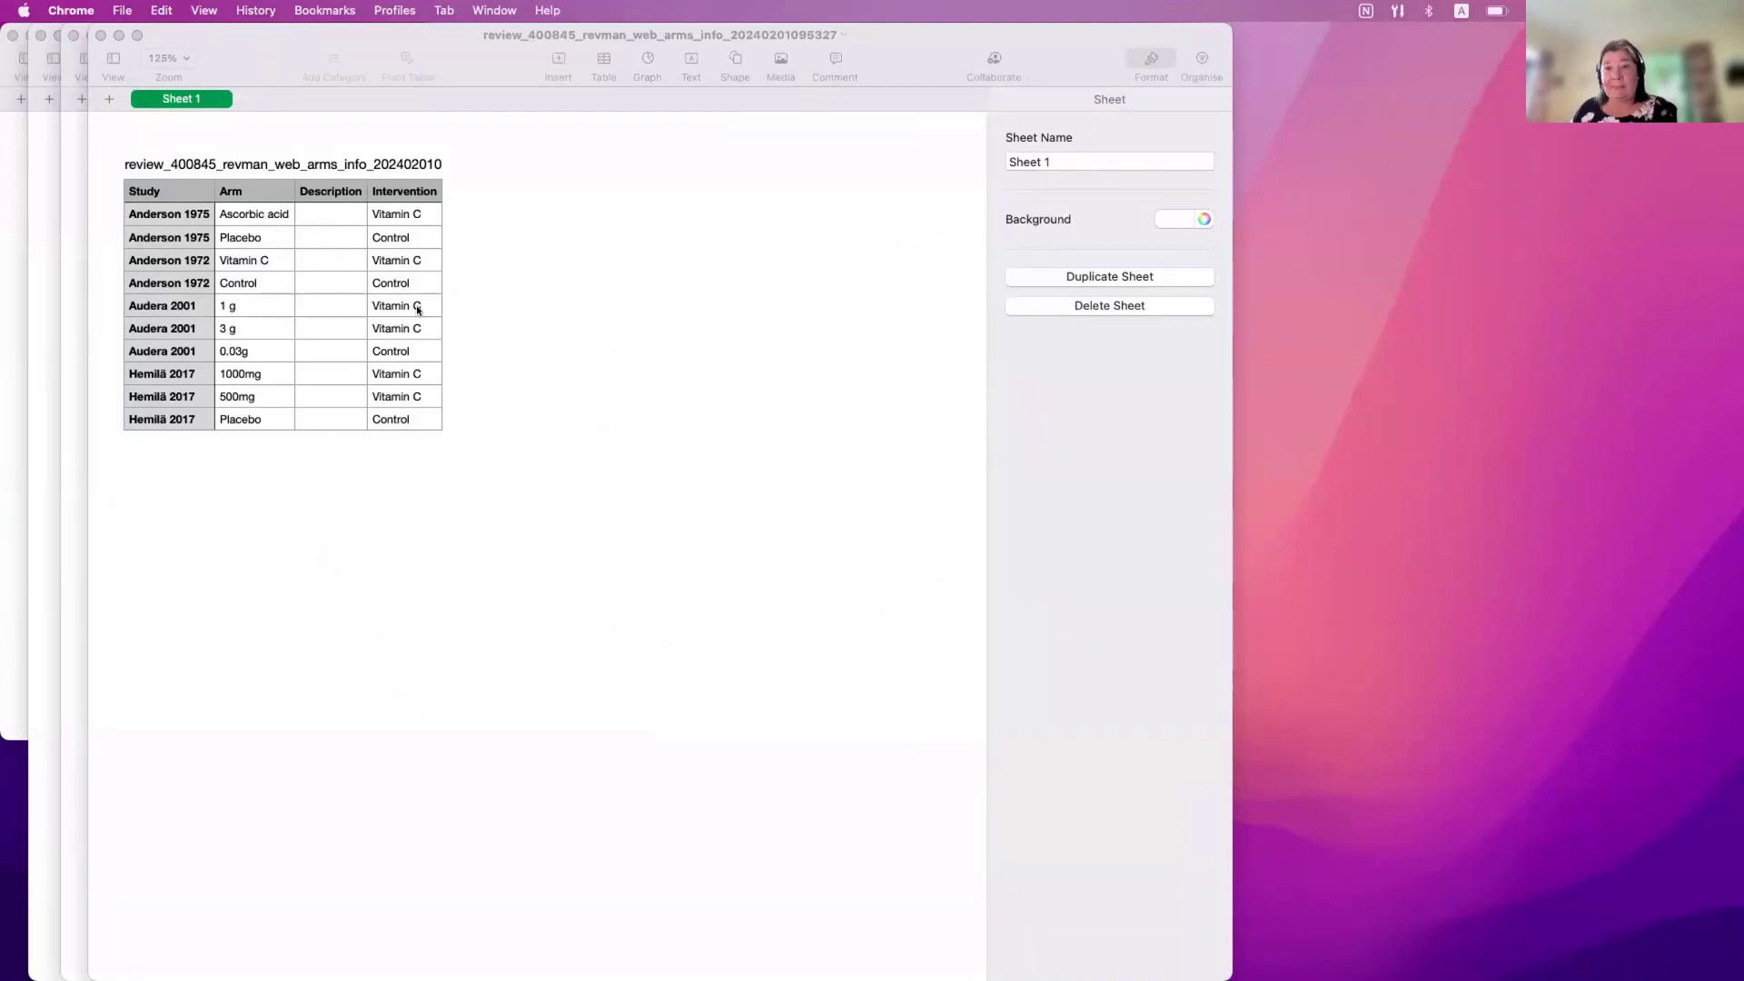
click(100, 36)
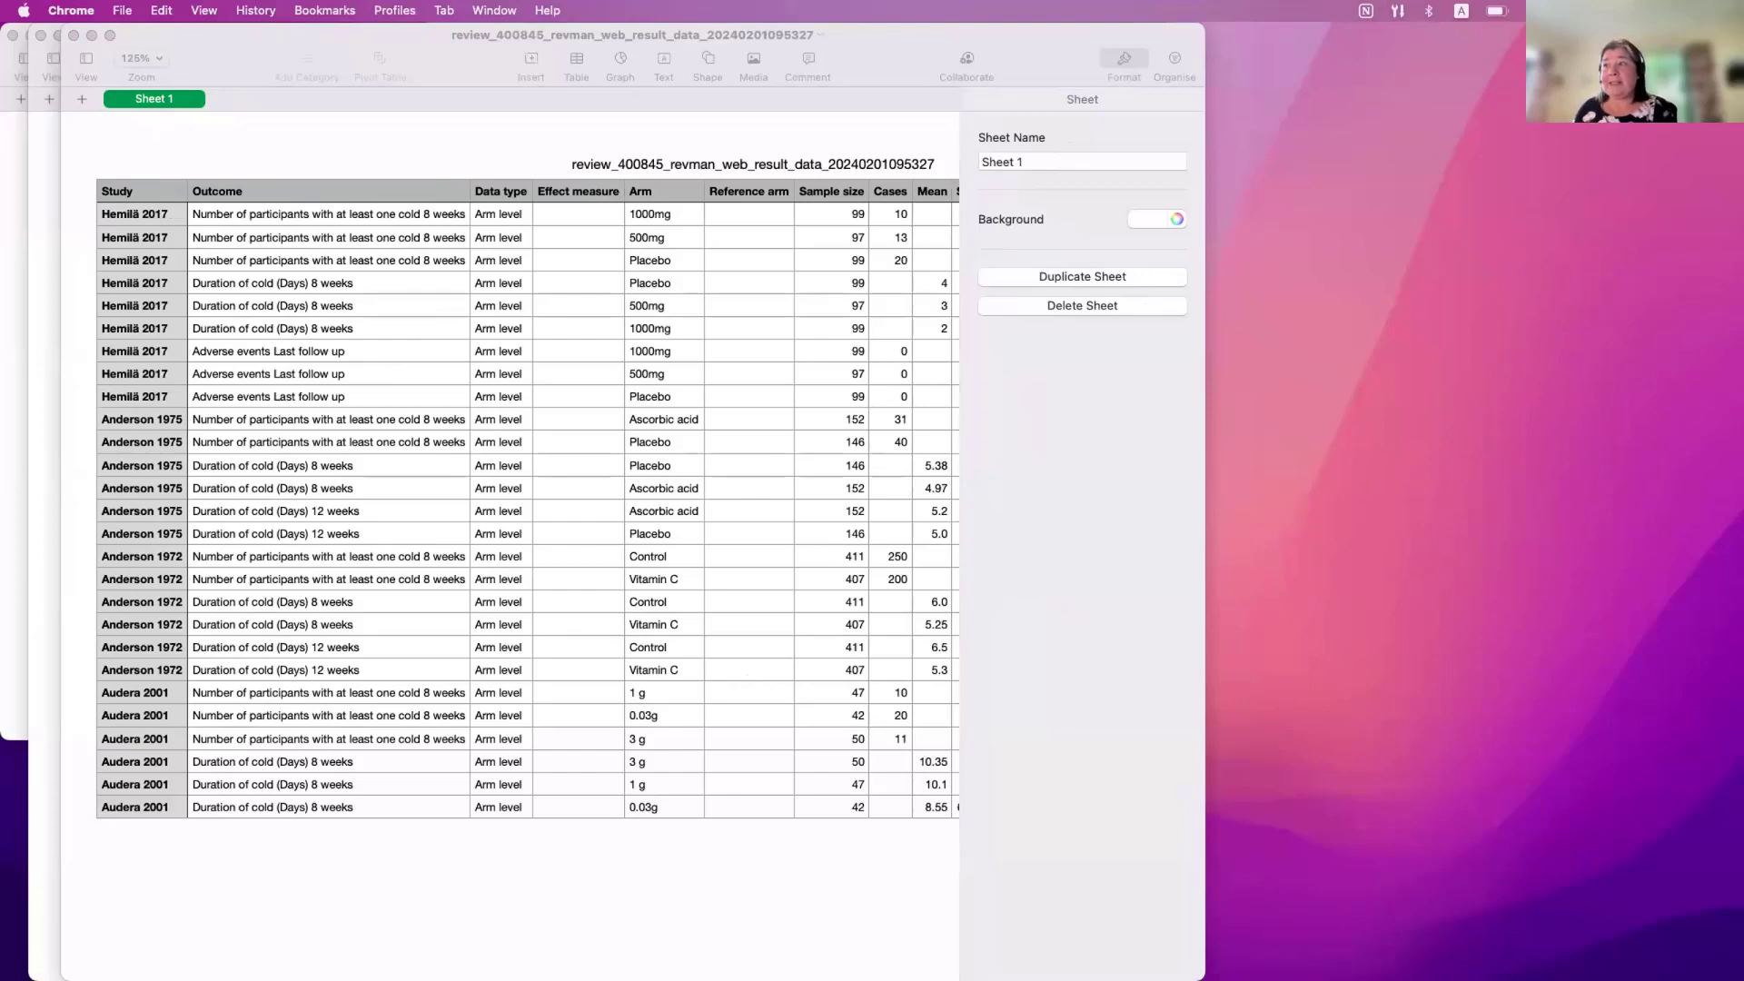
Examine all columns of the exported study results spreadsheet in full screen and close it
click(110, 36)
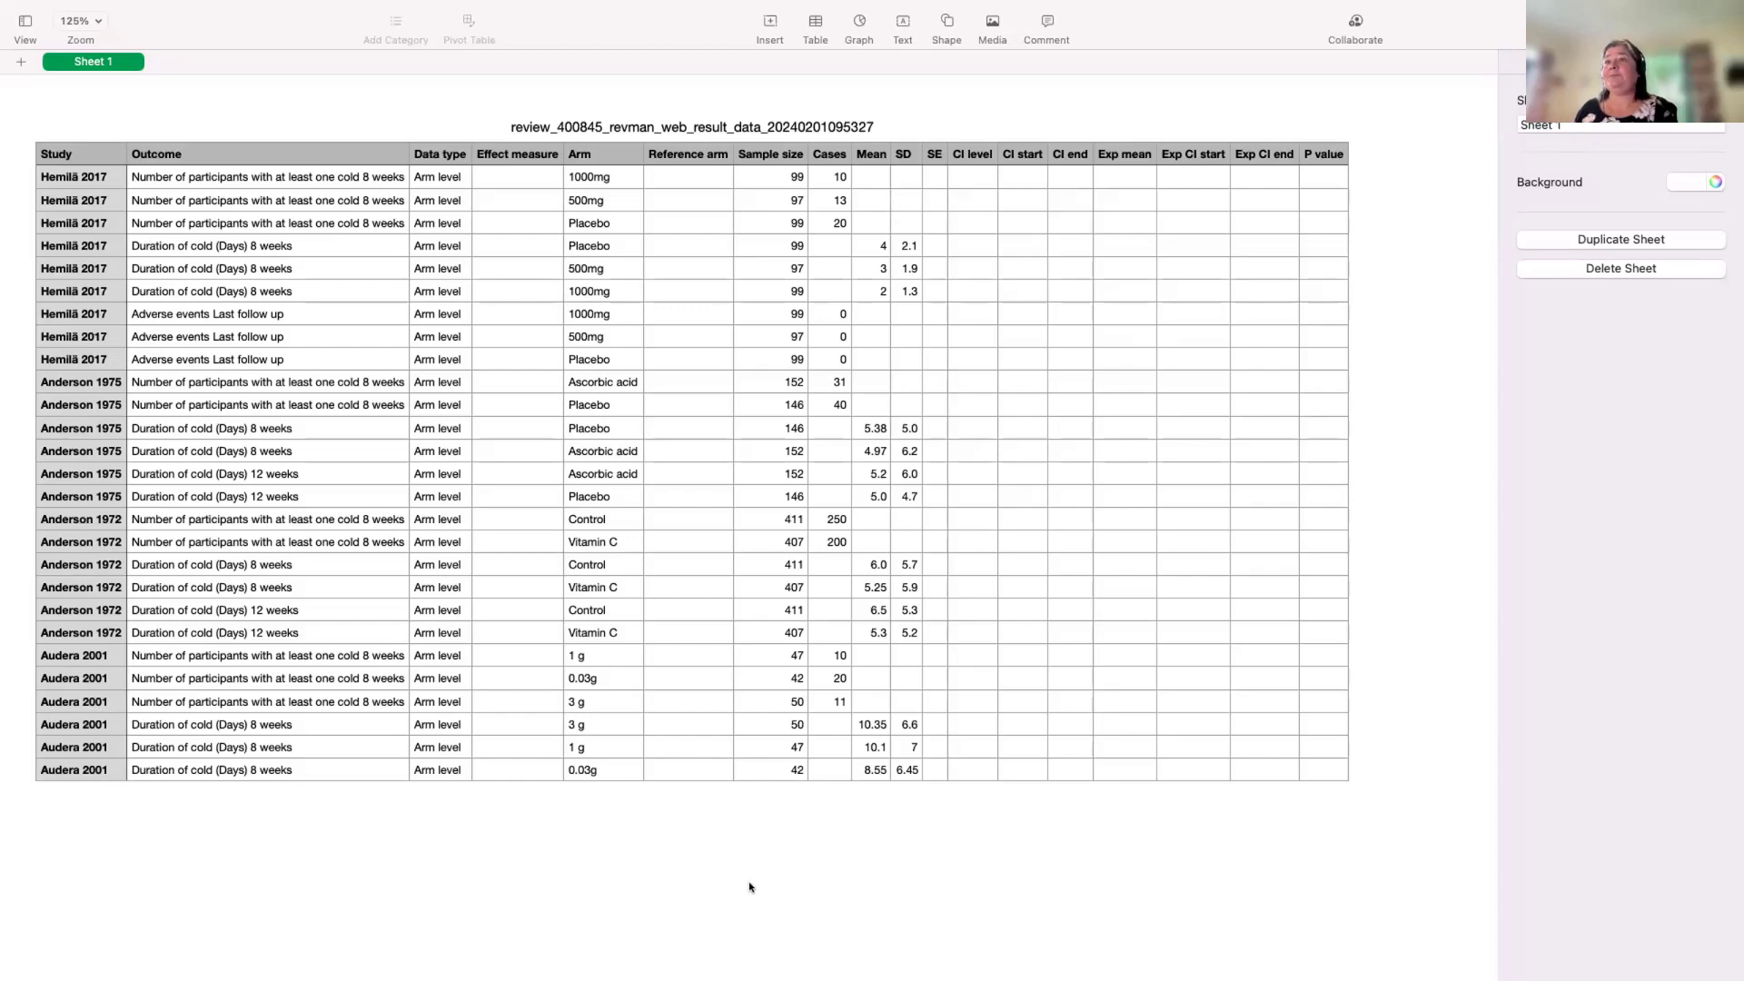
mouse_move(105, 4)
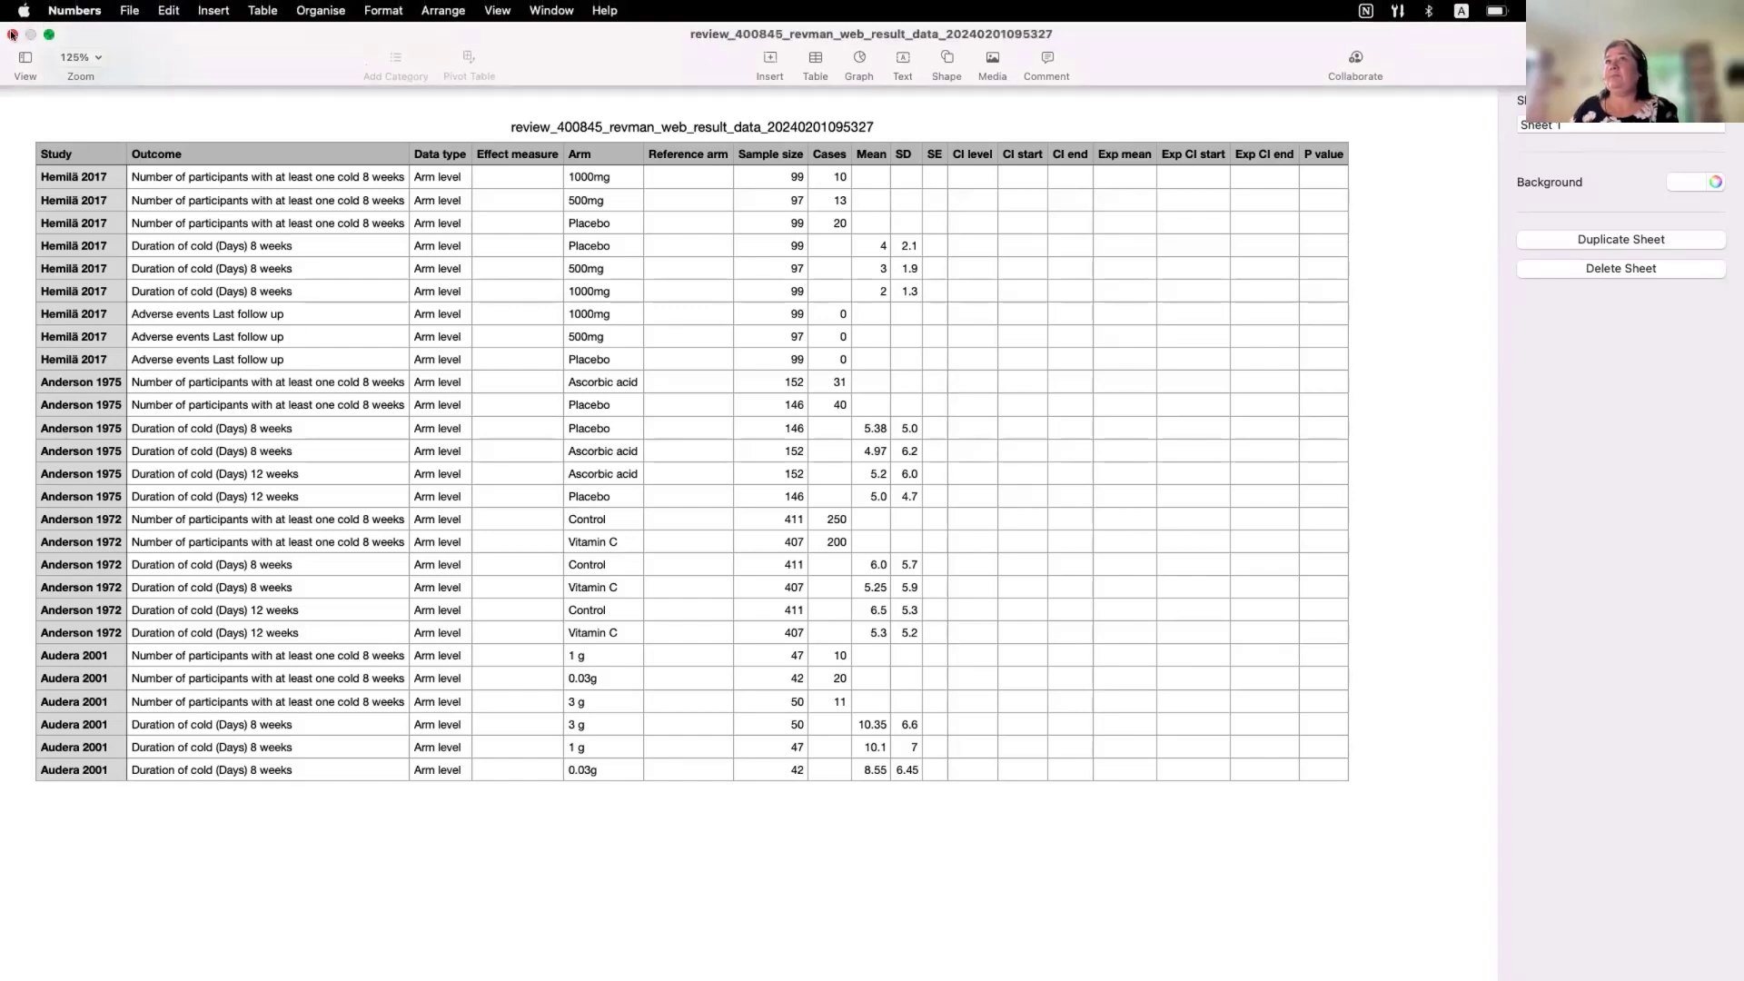
click(12, 34)
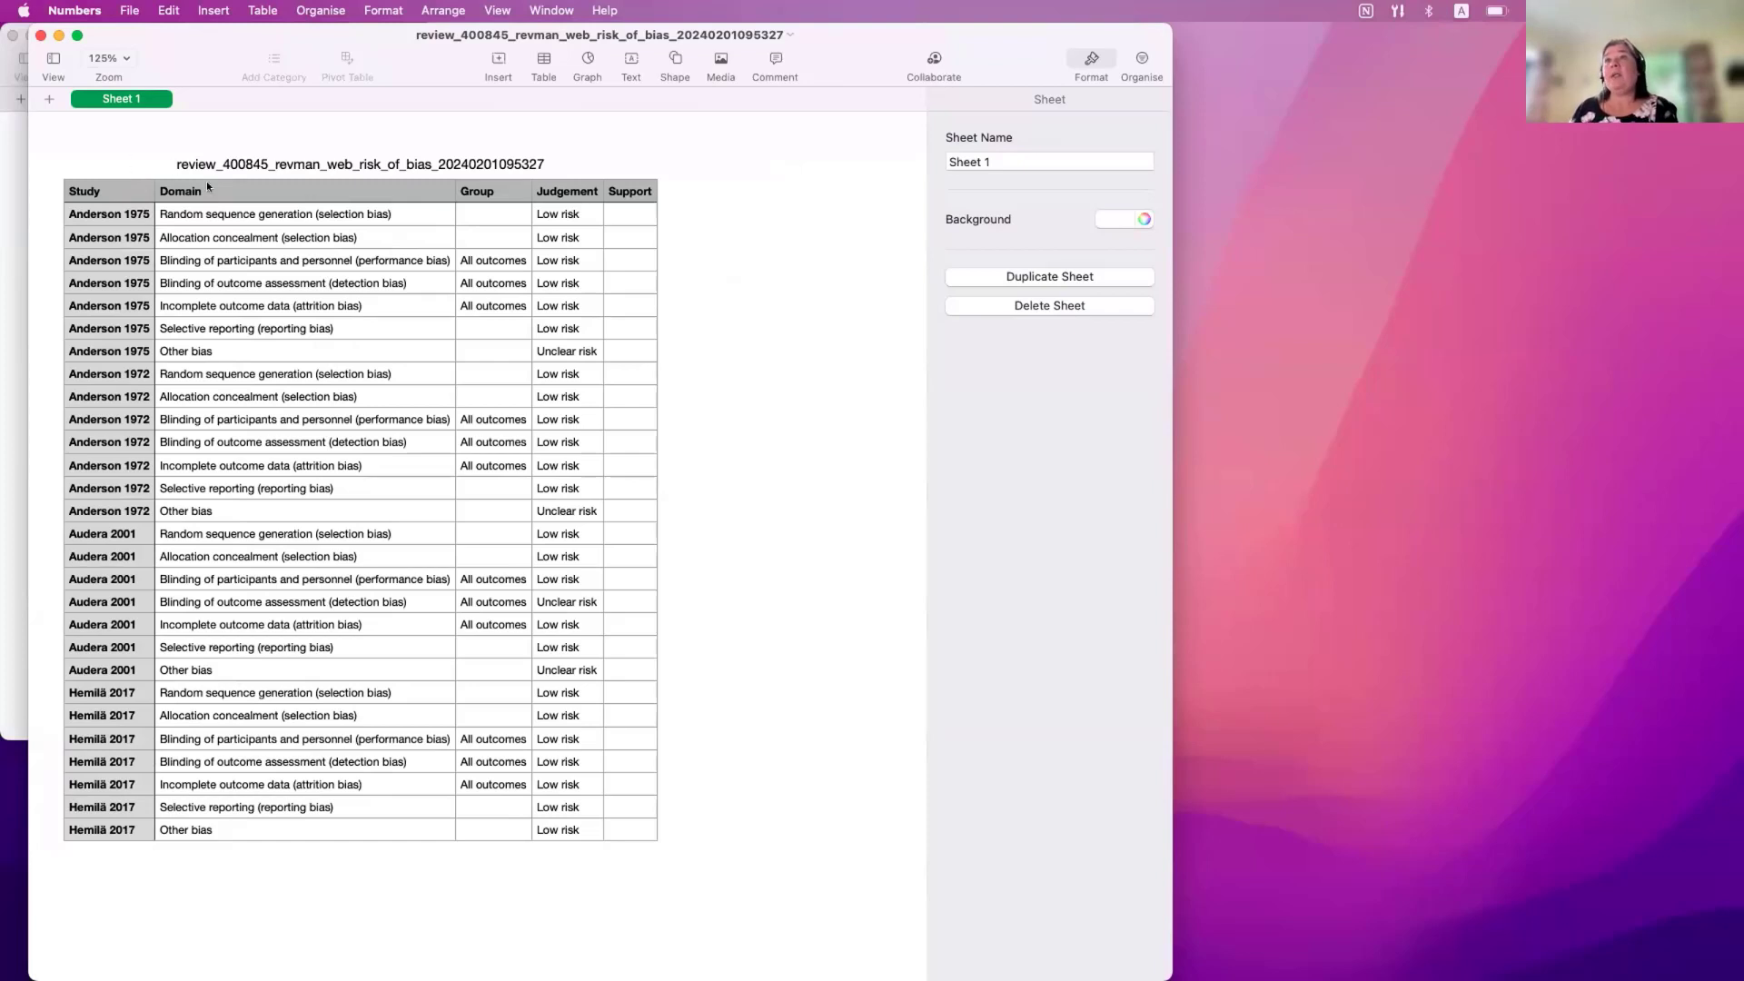
Close the risk of bias spreadsheet, widen the custom results spreadsheet's window to read more columns, and close it too
click(40, 35)
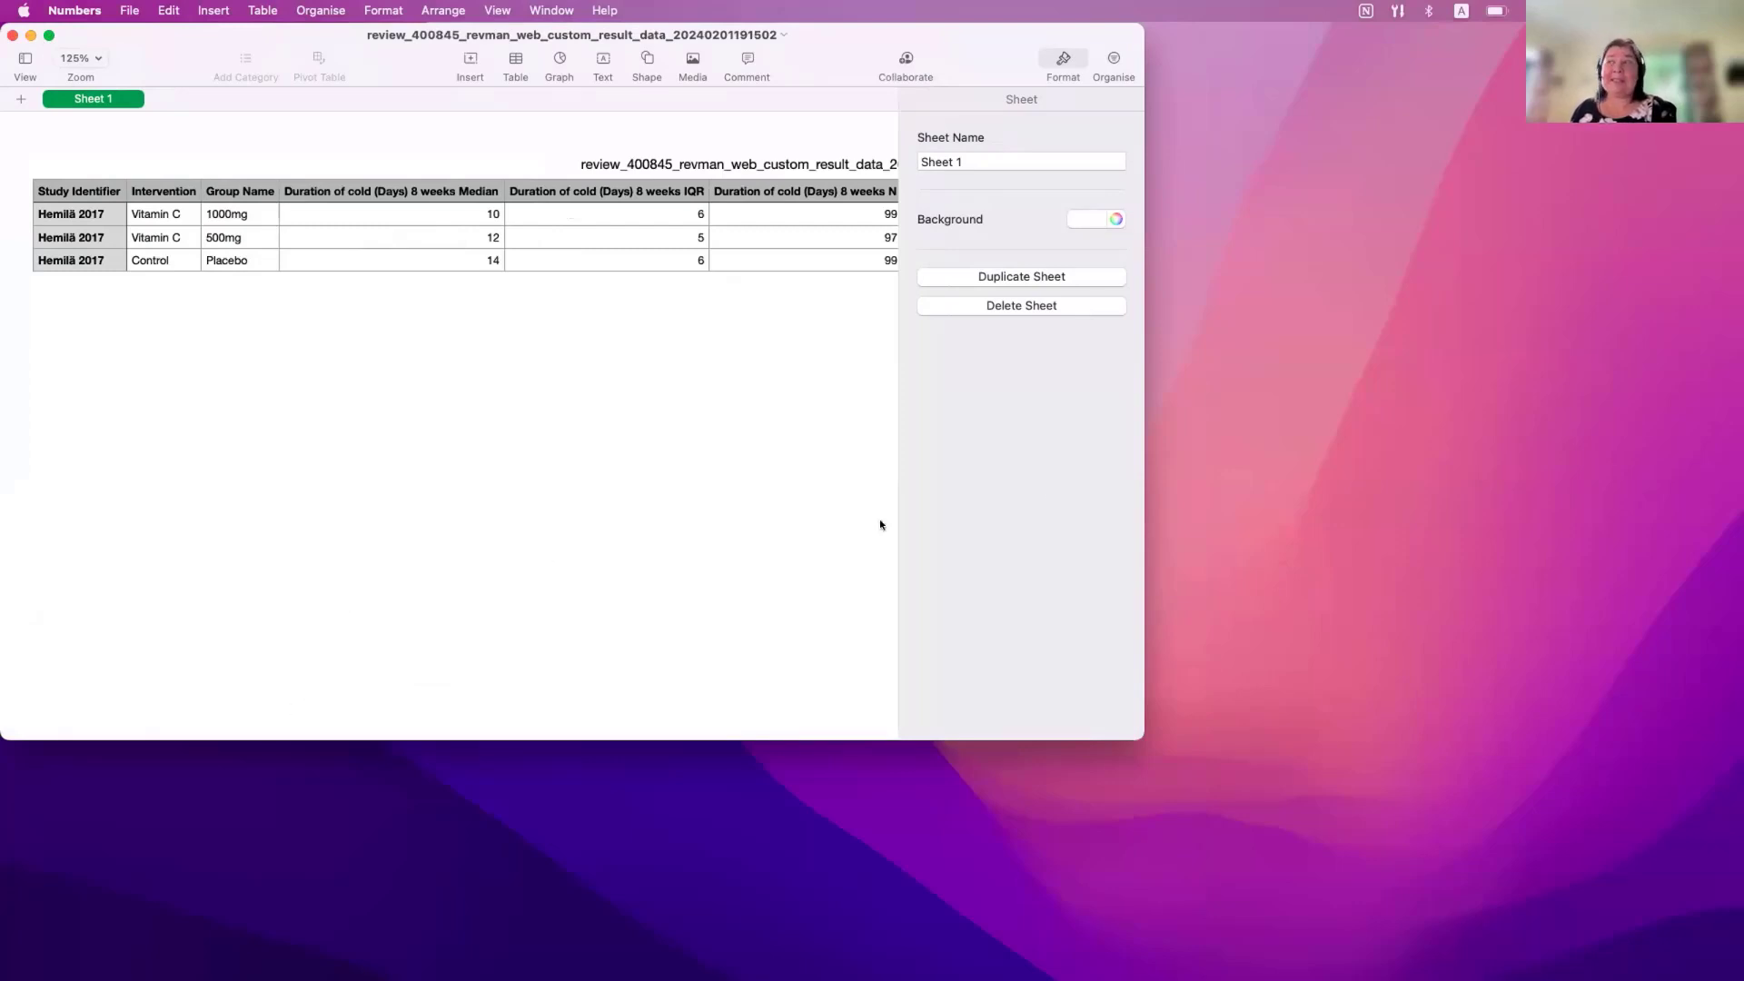
drag(1141, 403, 1504, 405)
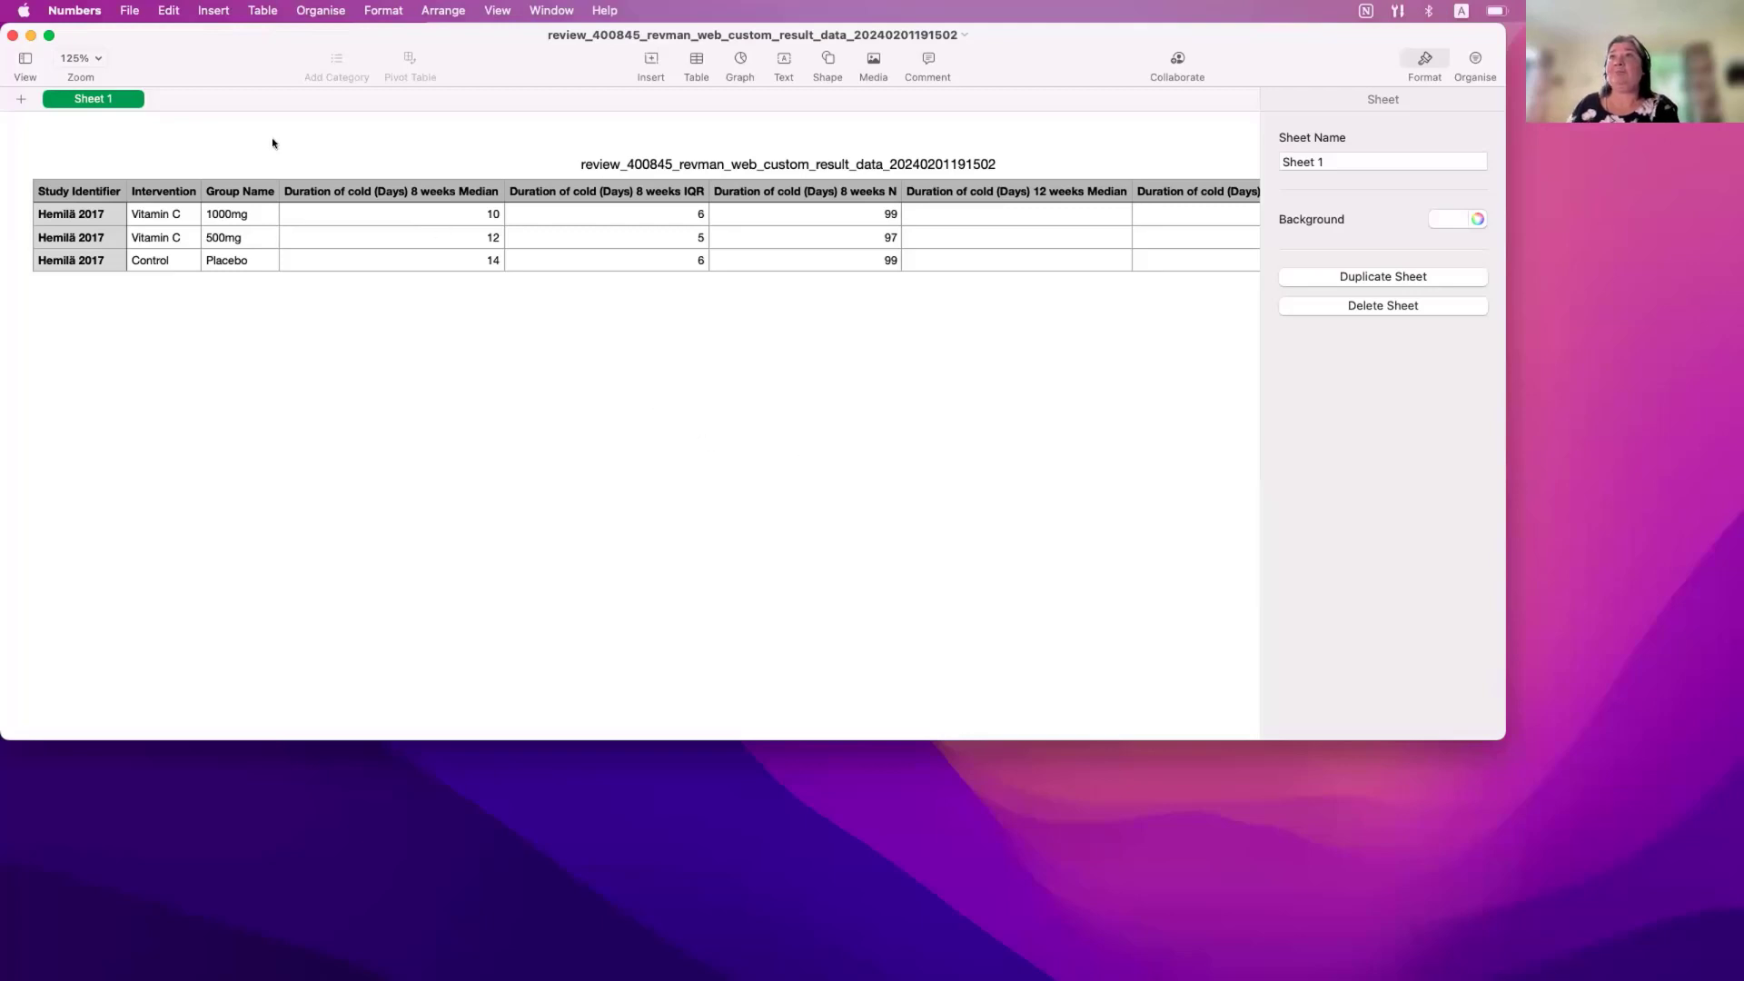
click(13, 35)
Switch back to the RevMan review in Chrome and open the study data import page from its dashboard
mouse_move(872, 979)
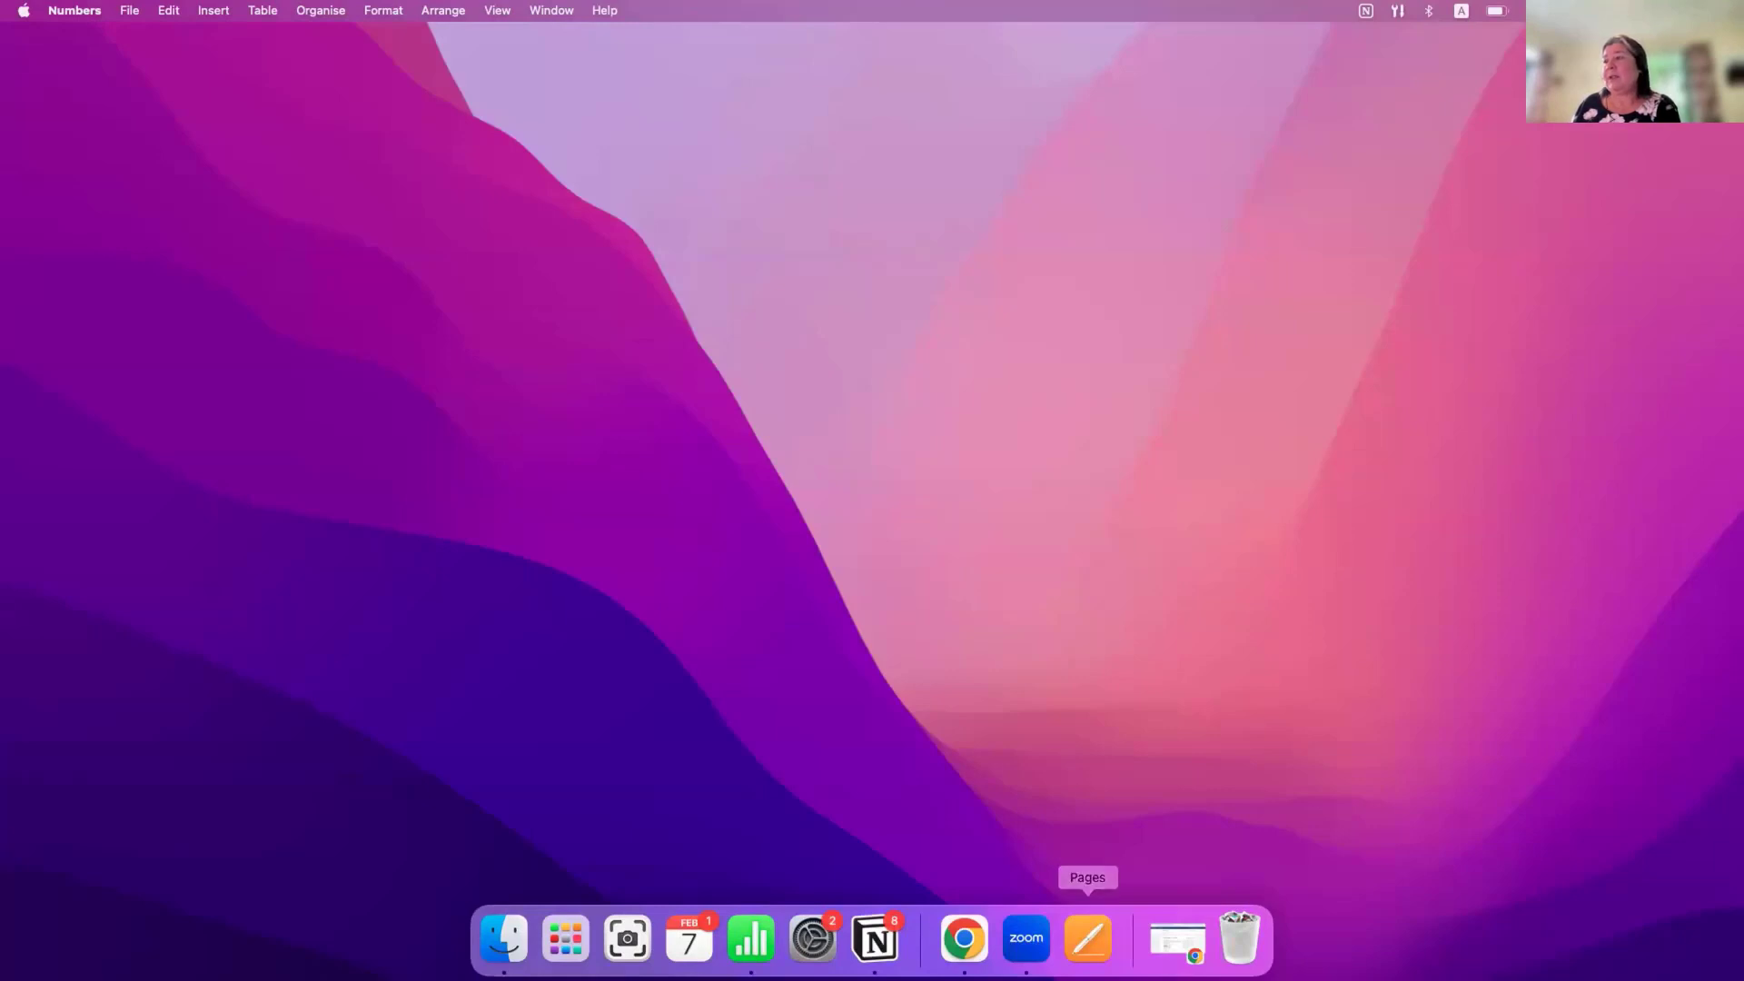
click(1165, 939)
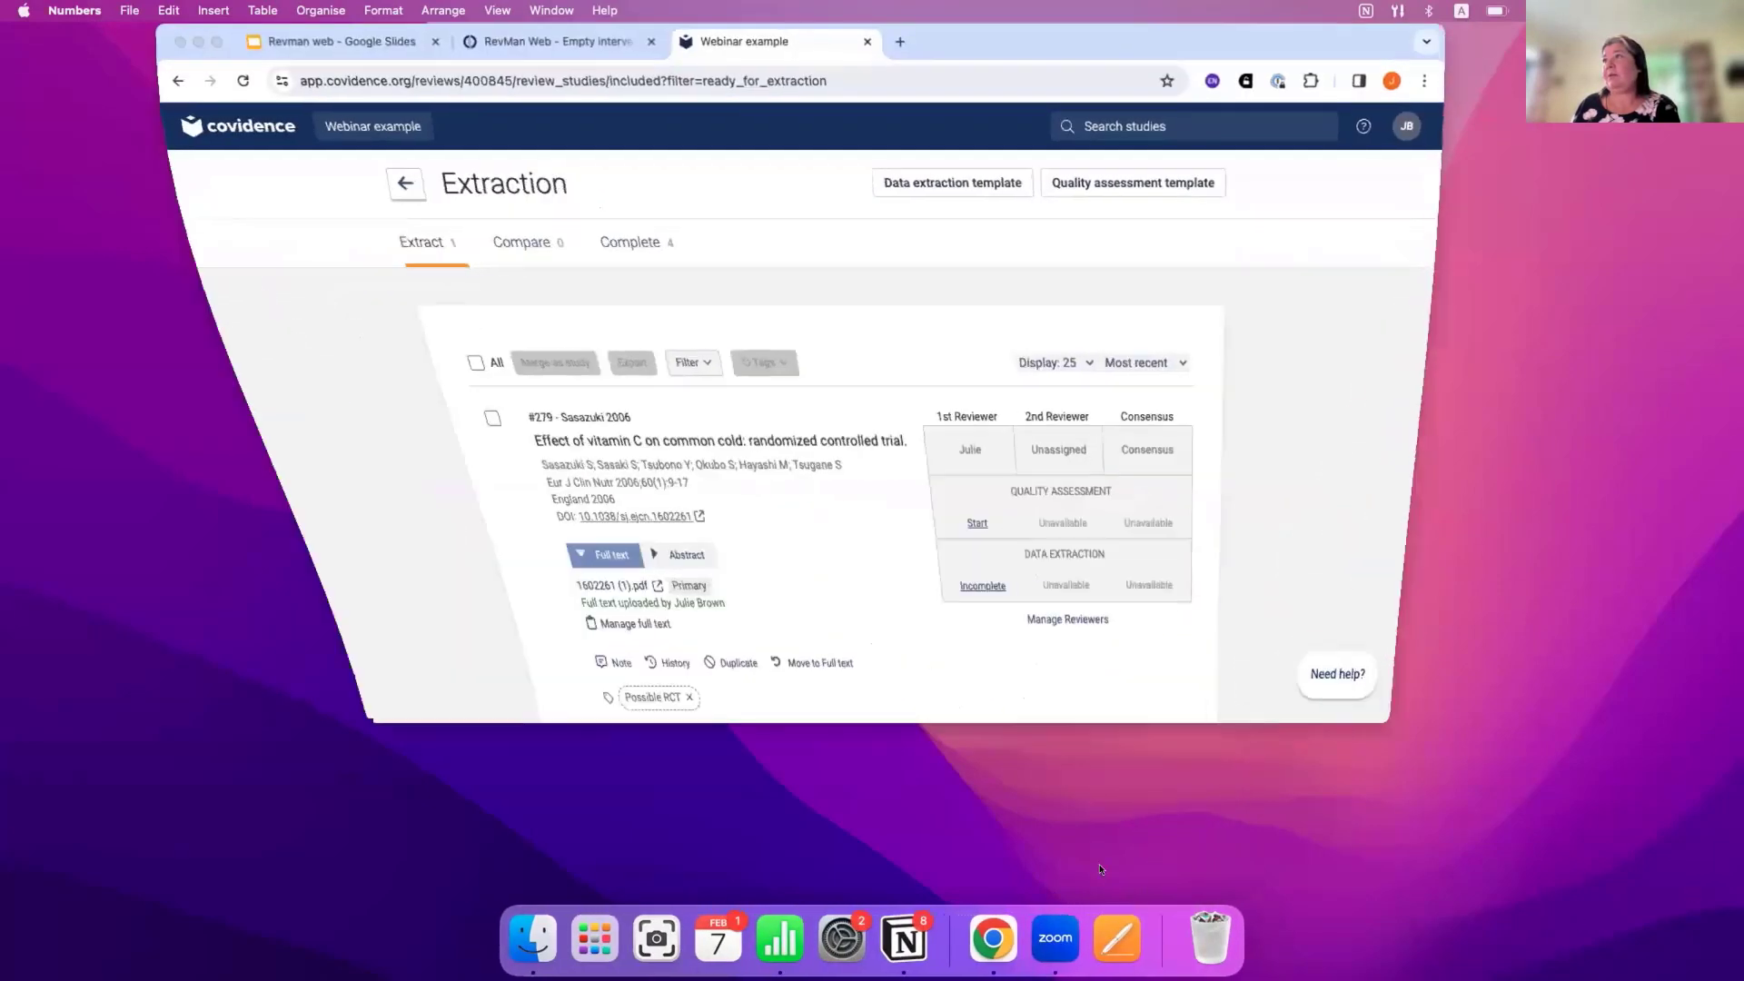
click(525, 40)
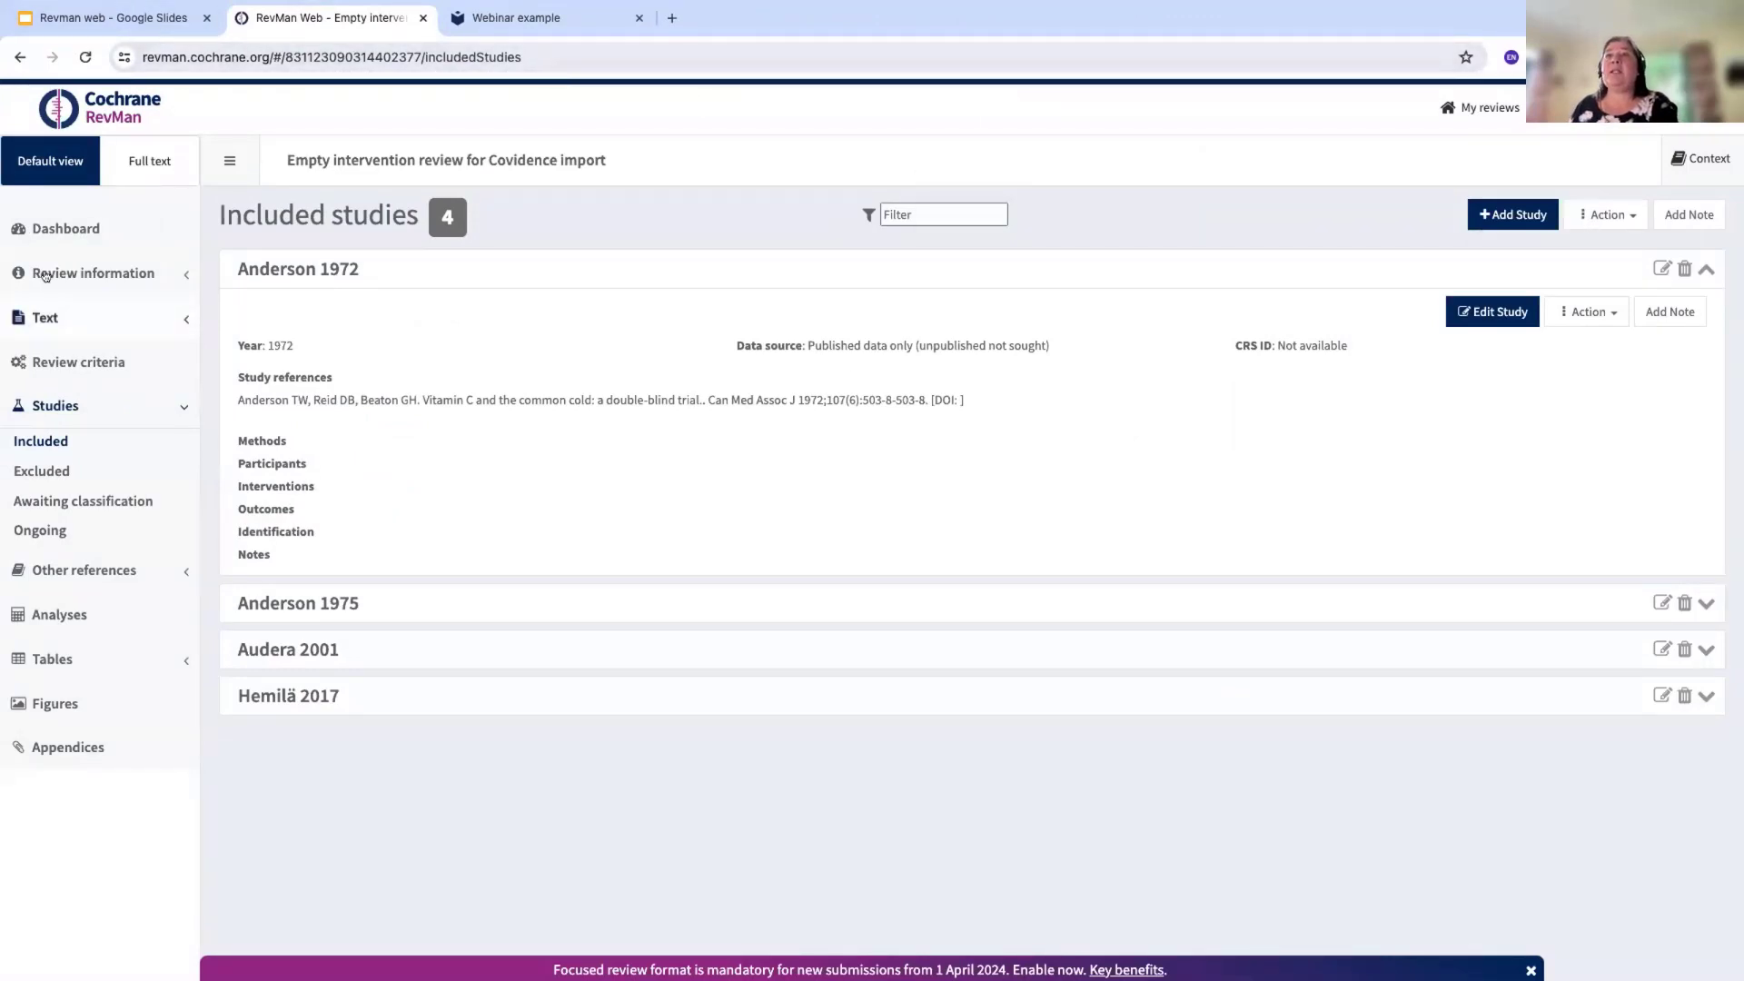
click(74, 229)
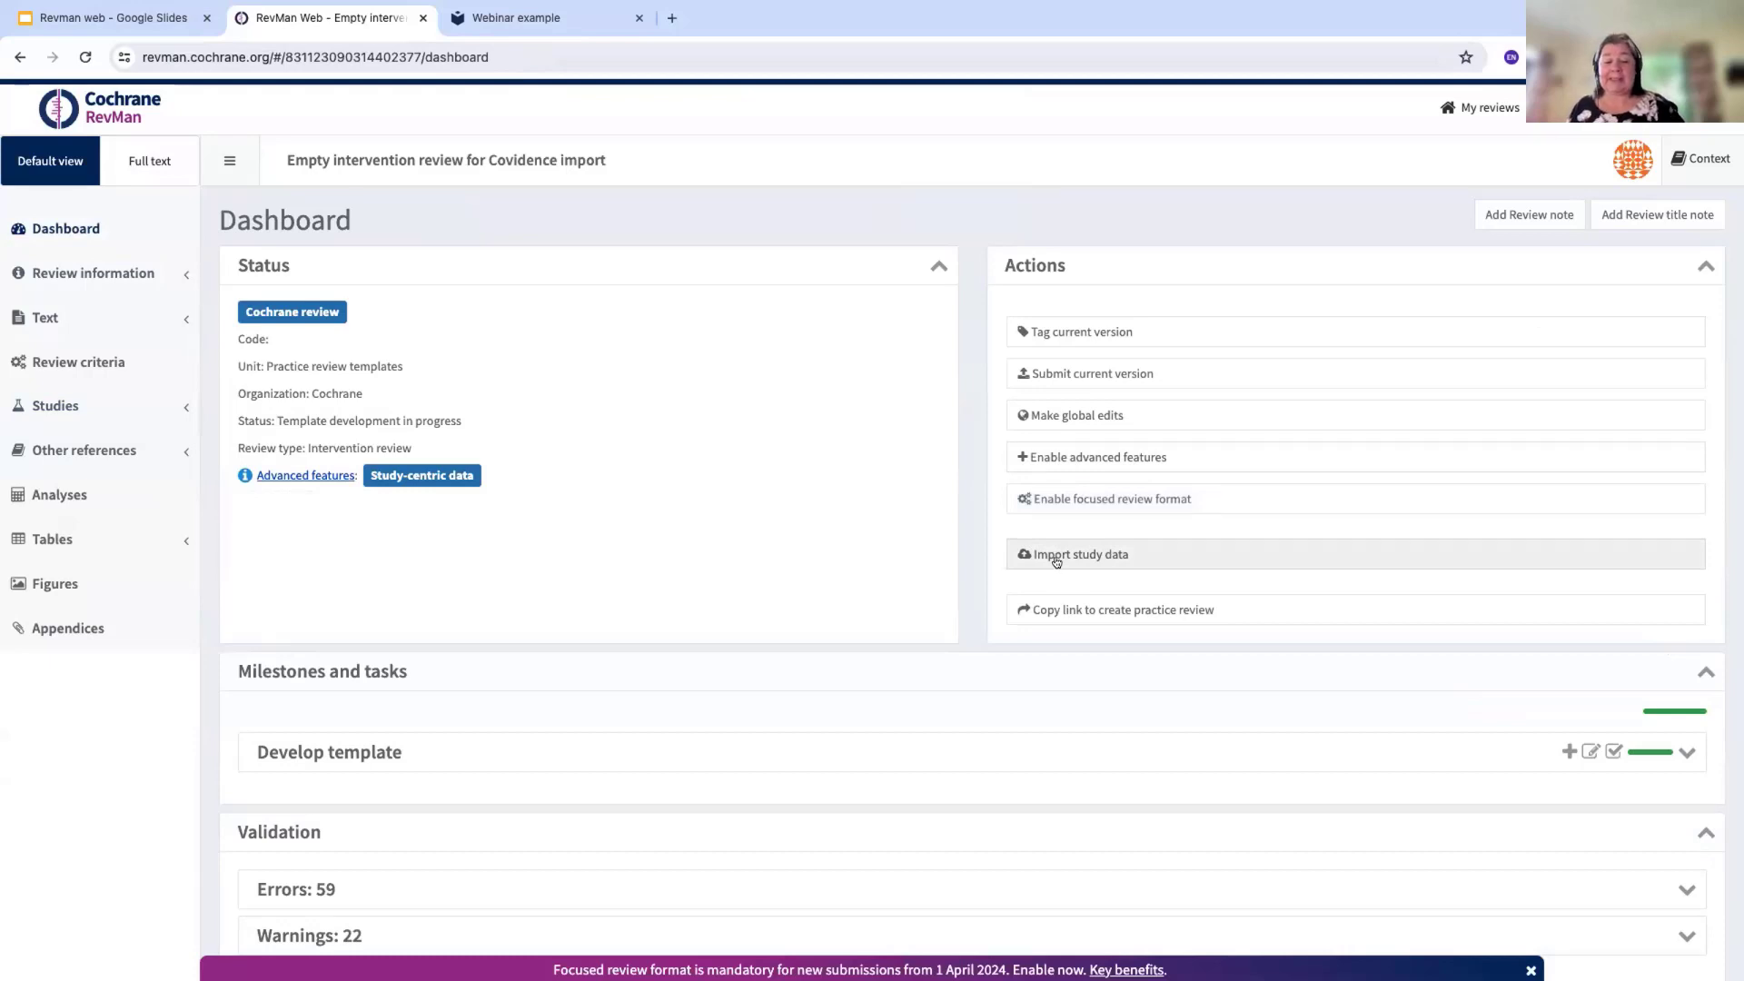
click(1056, 563)
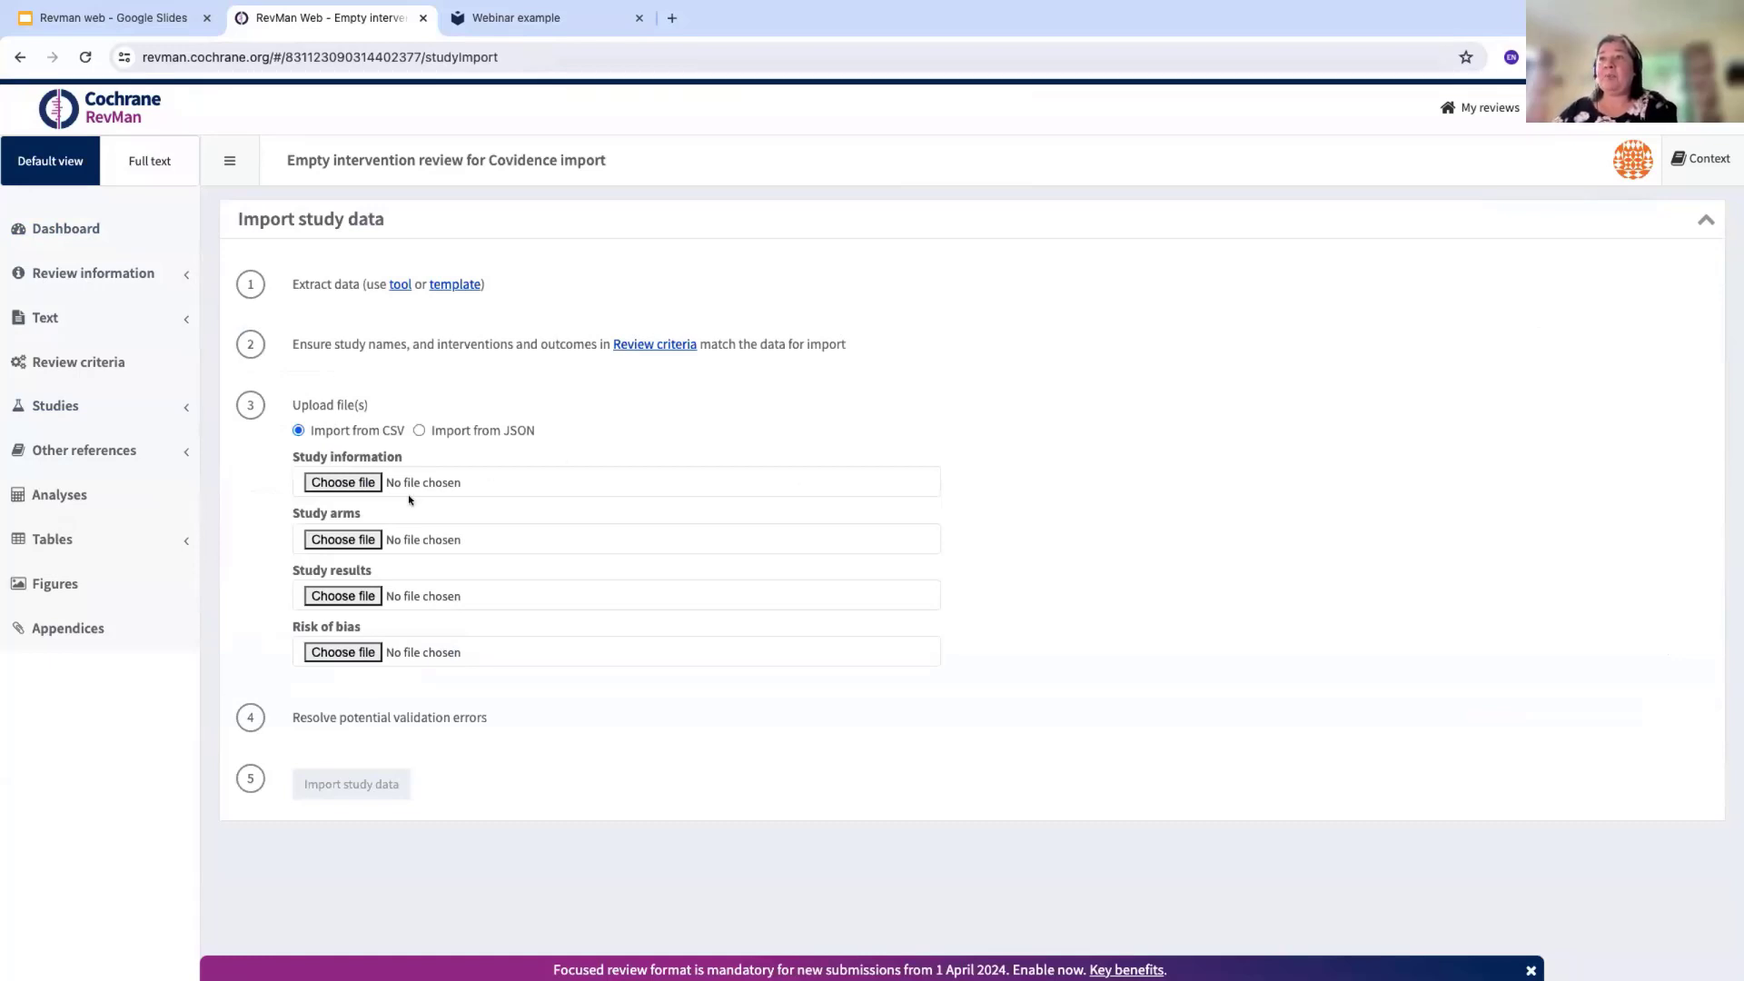
Attach review_400845_revman_web_studies_info_20240201095327.csv as the study information file for the import
click(360, 481)
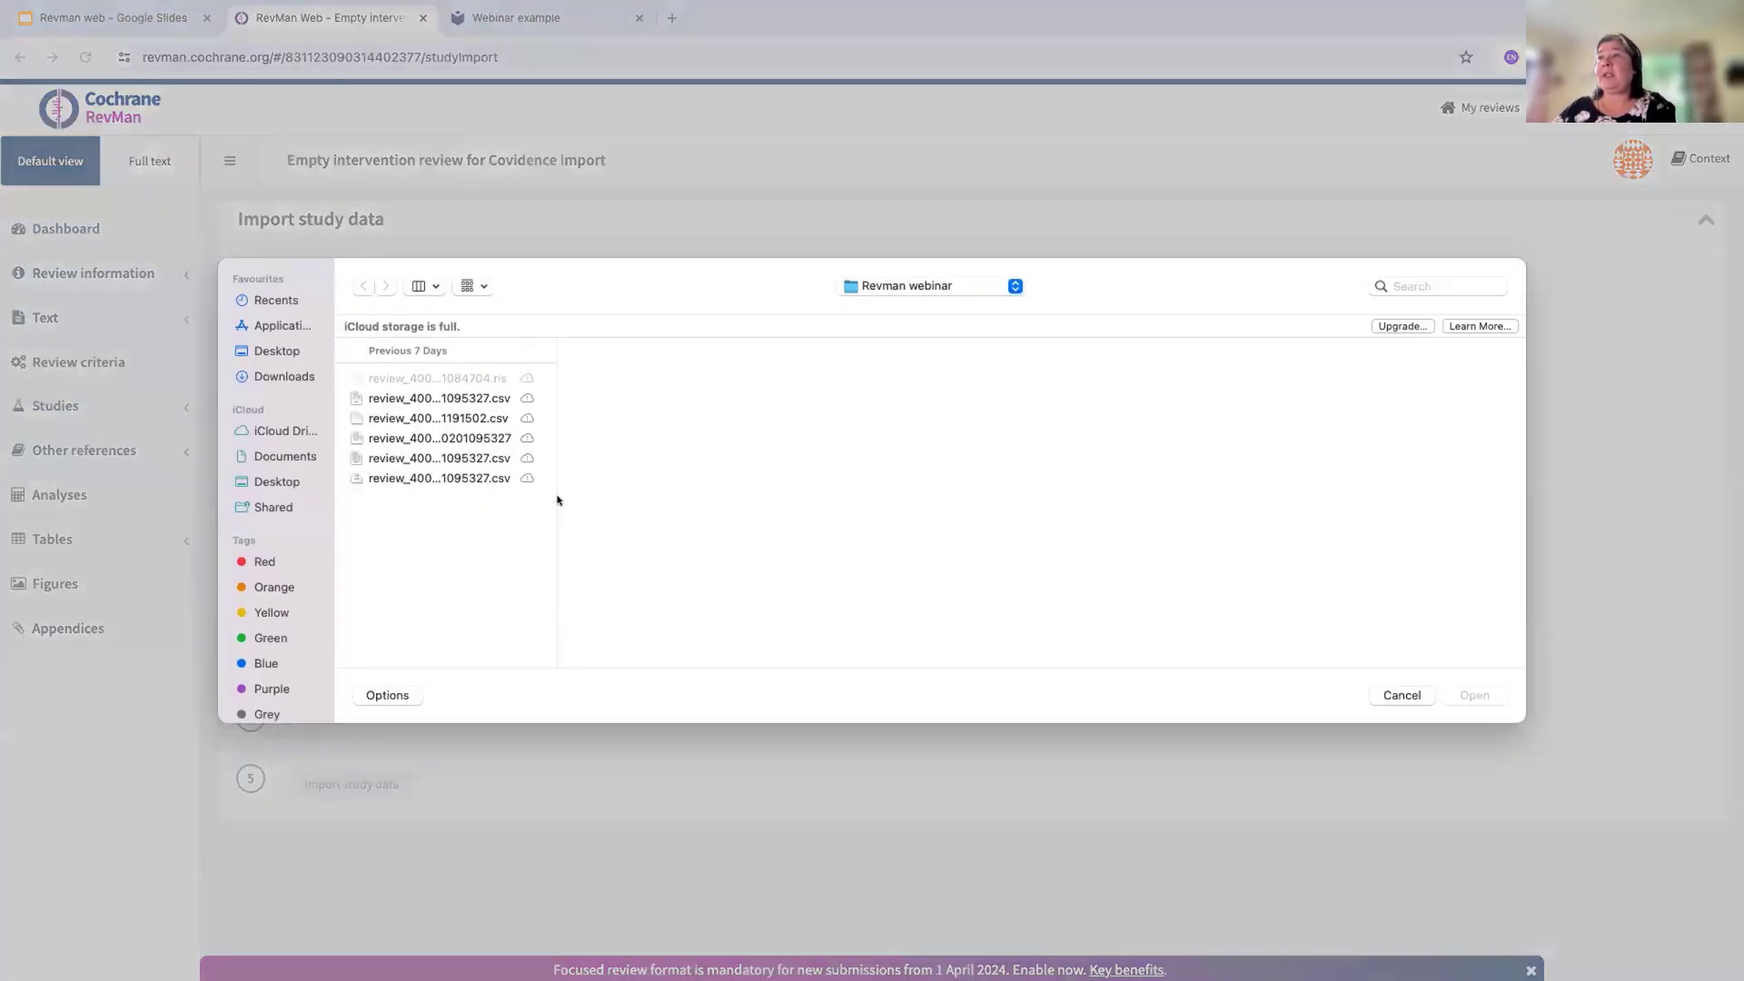
drag(556, 498, 821, 517)
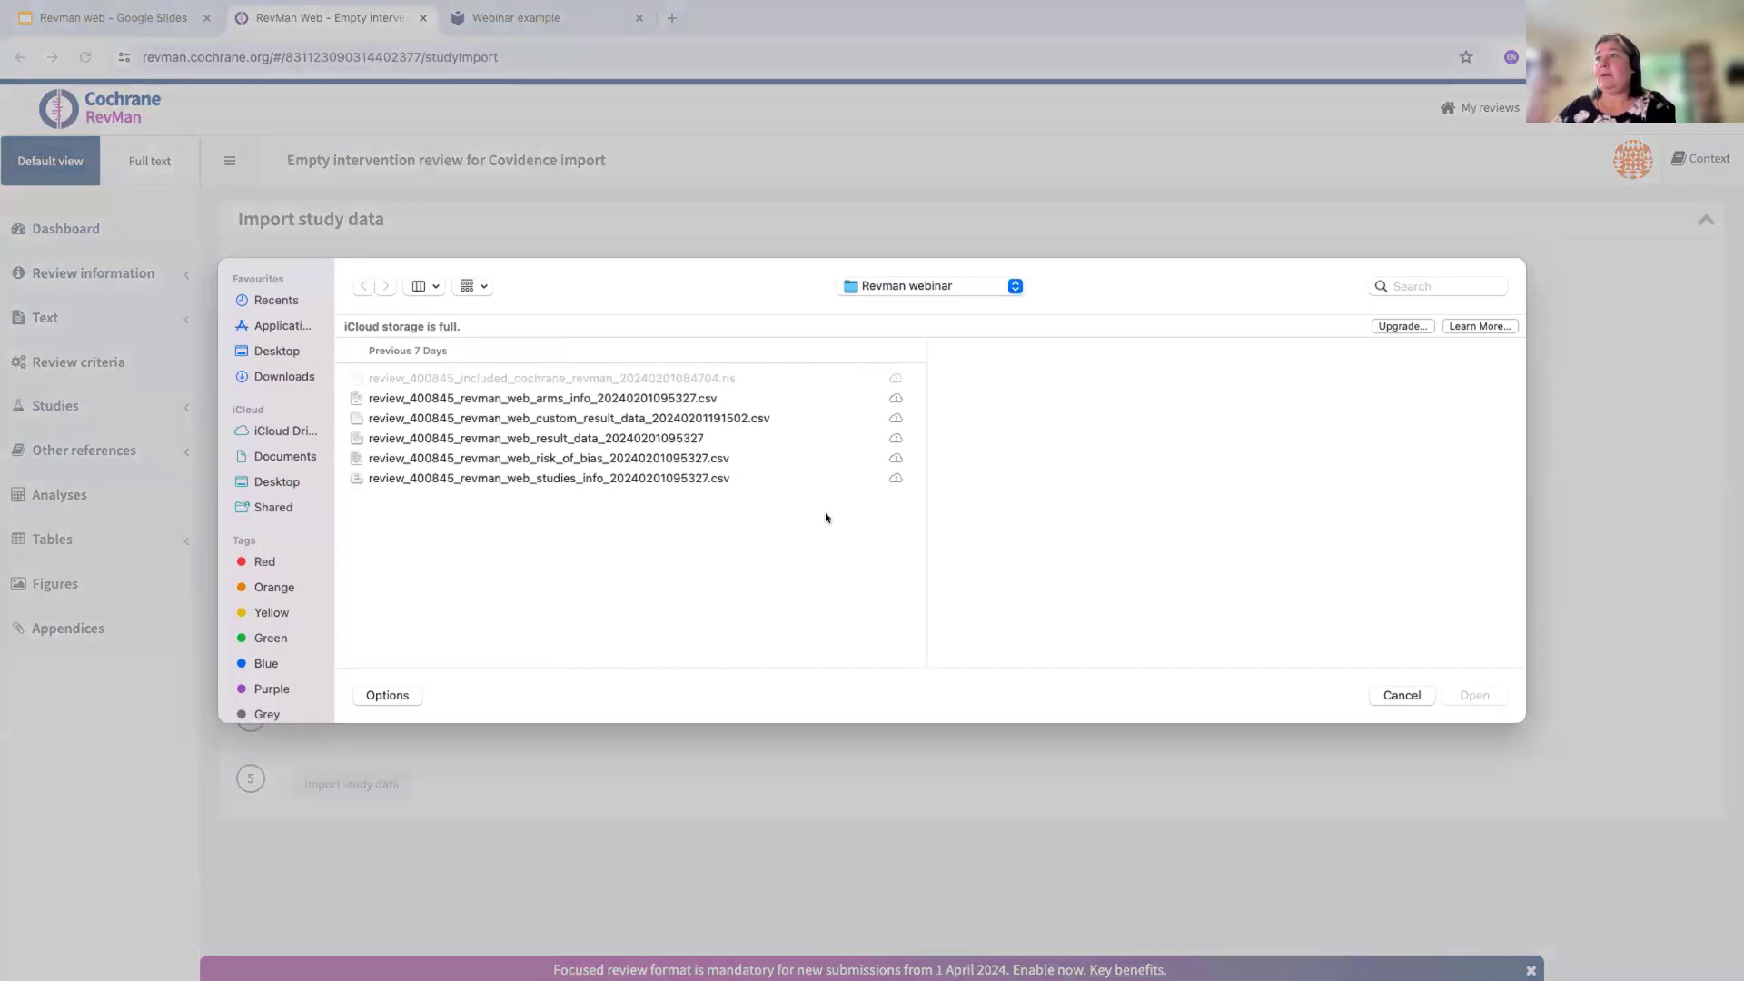
click(592, 479)
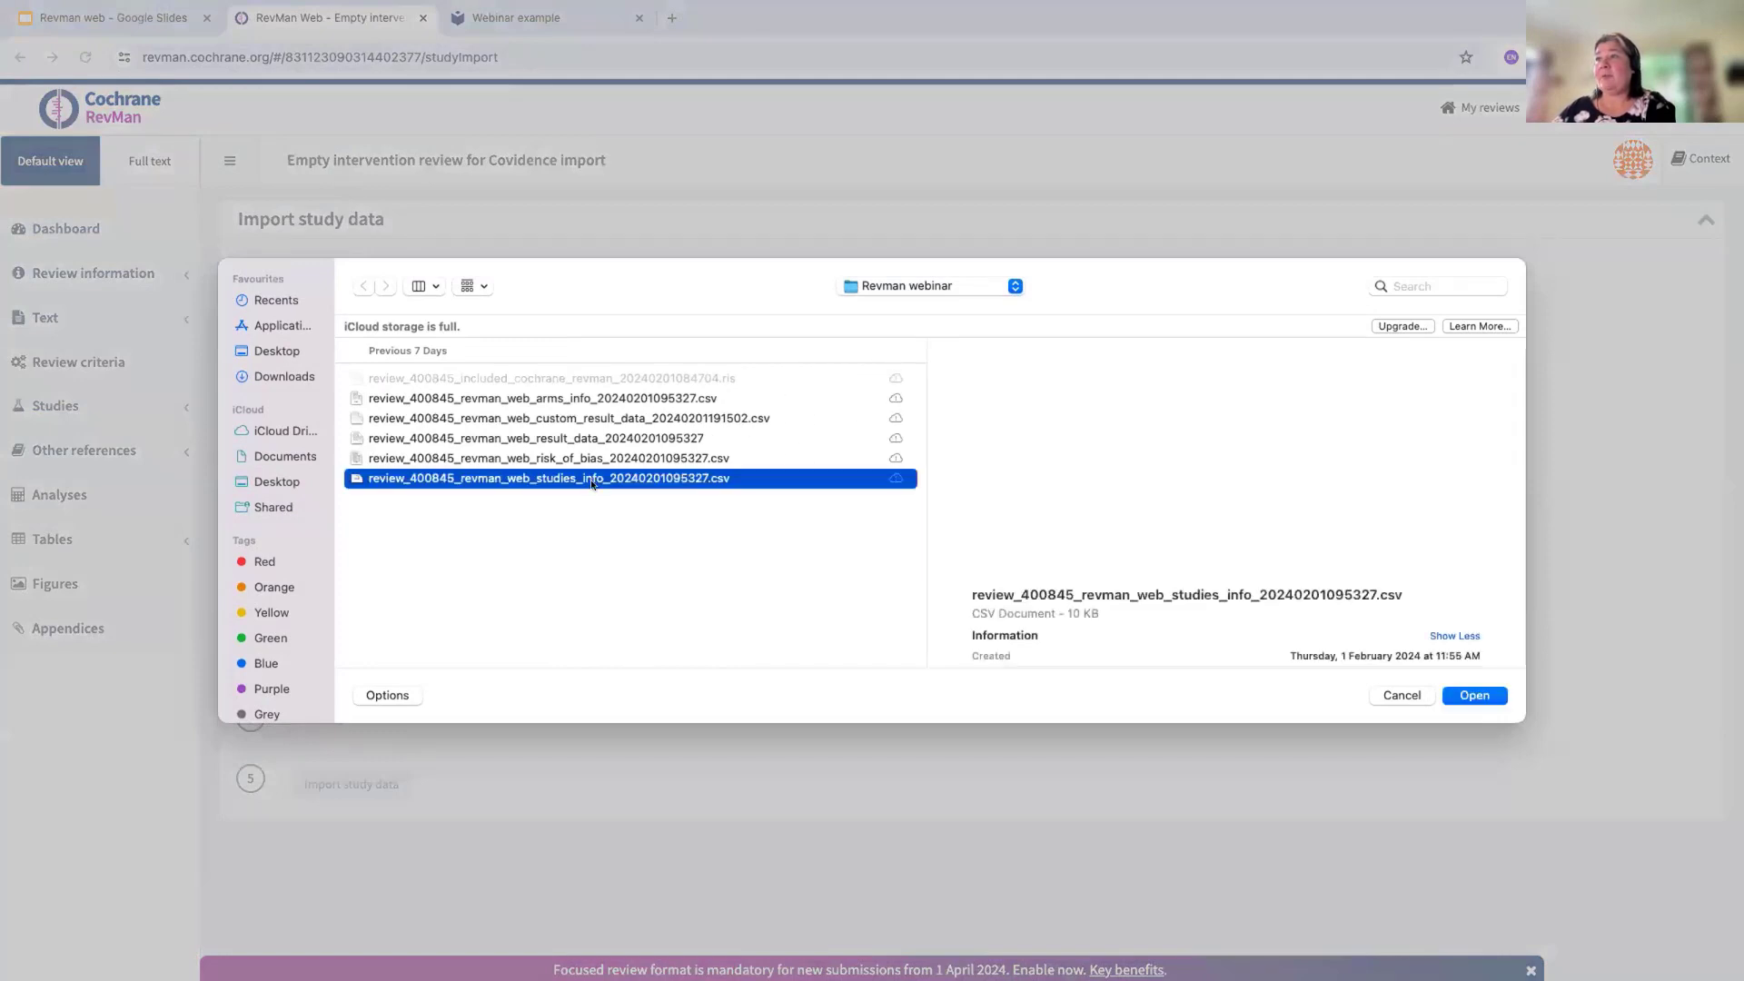
click(1472, 695)
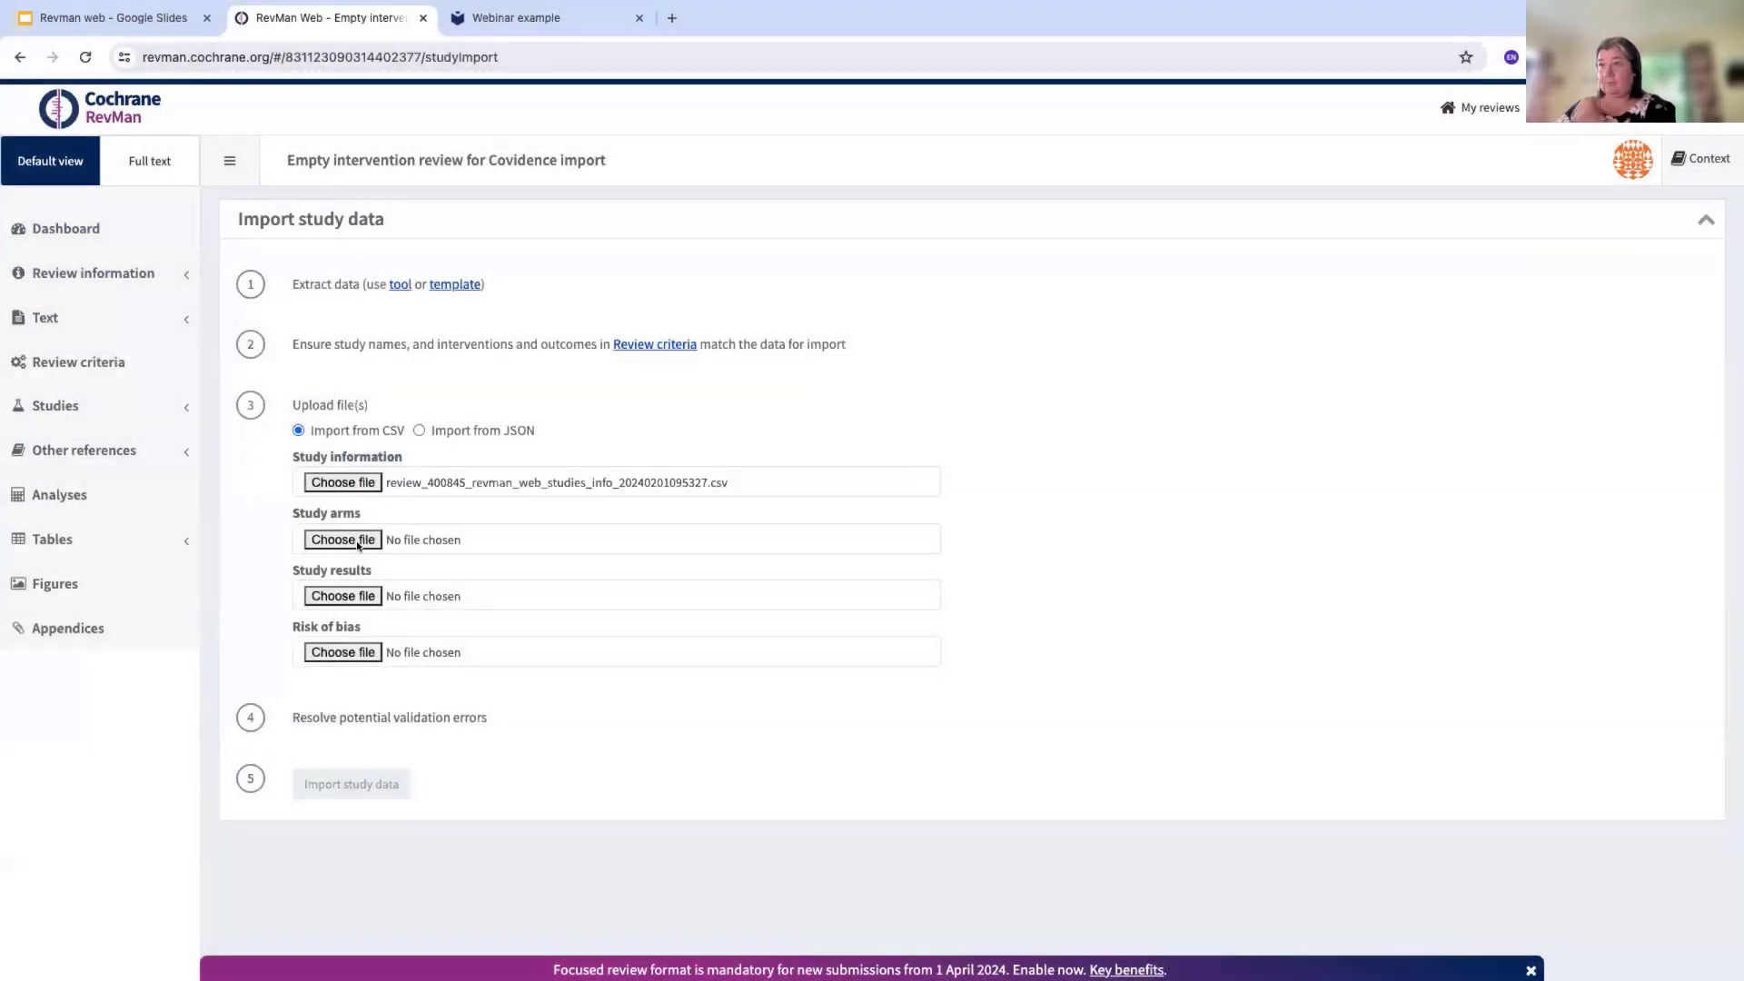
Attach review_400845_revman_web_arms_info_20240201095327.csv as the study arms file
click(356, 538)
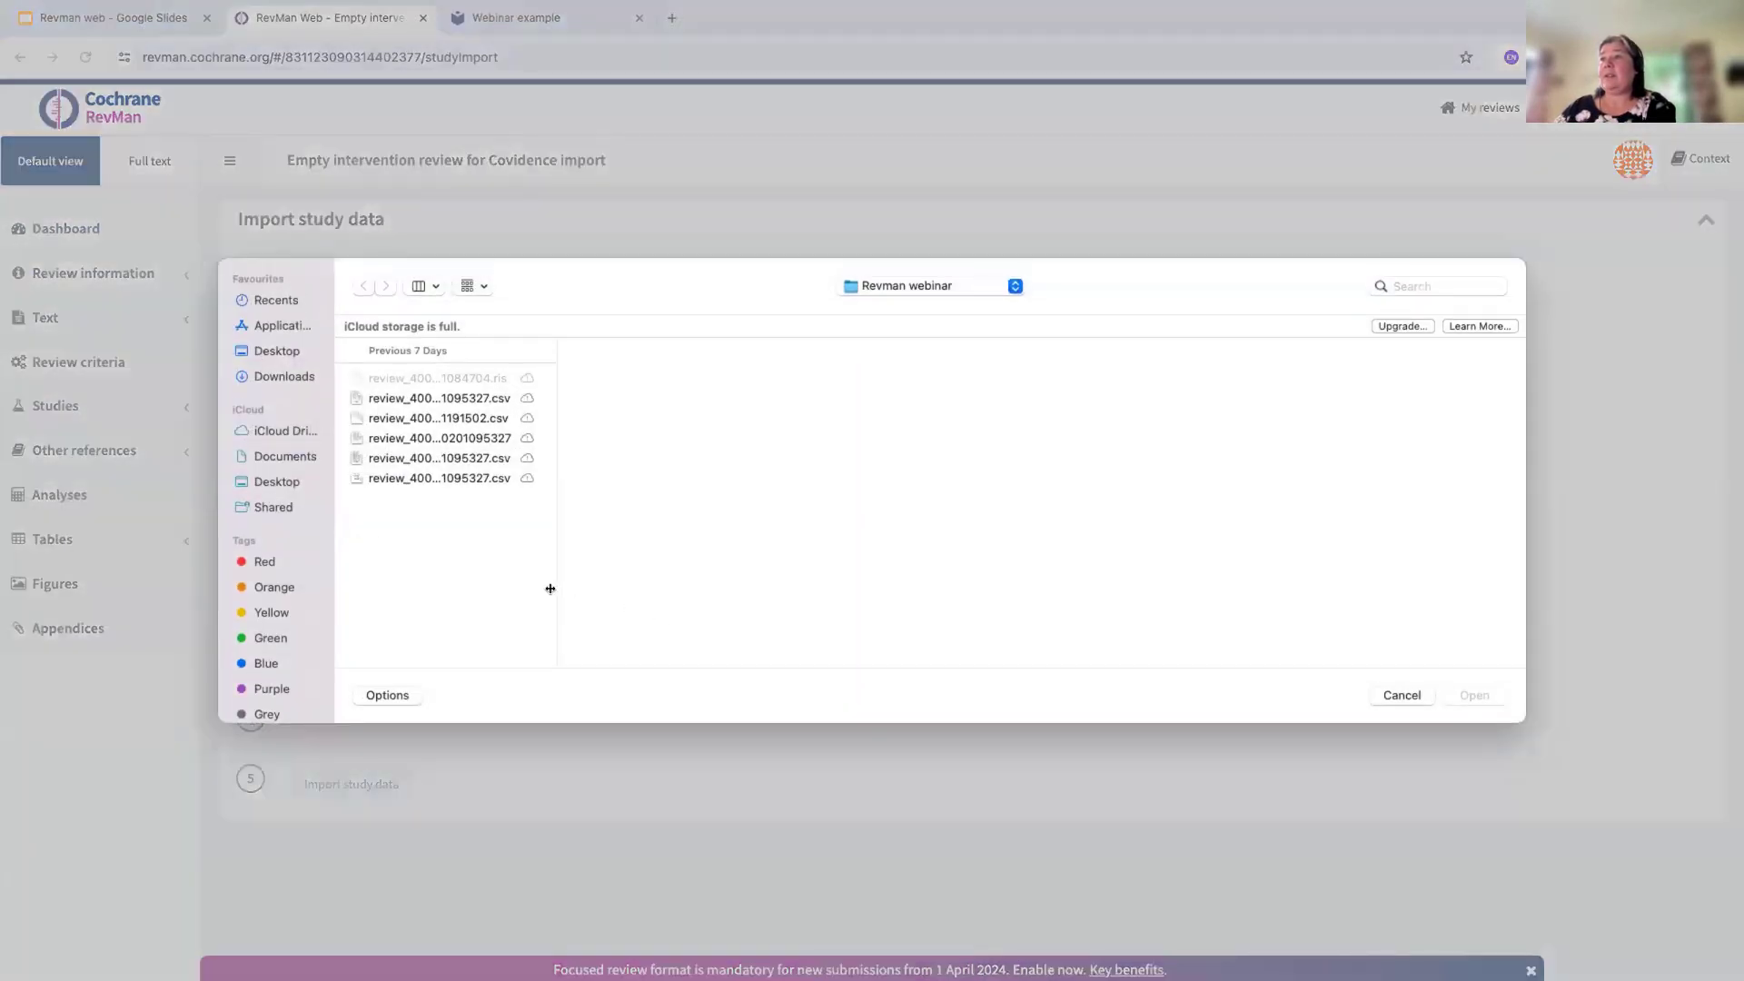
double_click(551, 589)
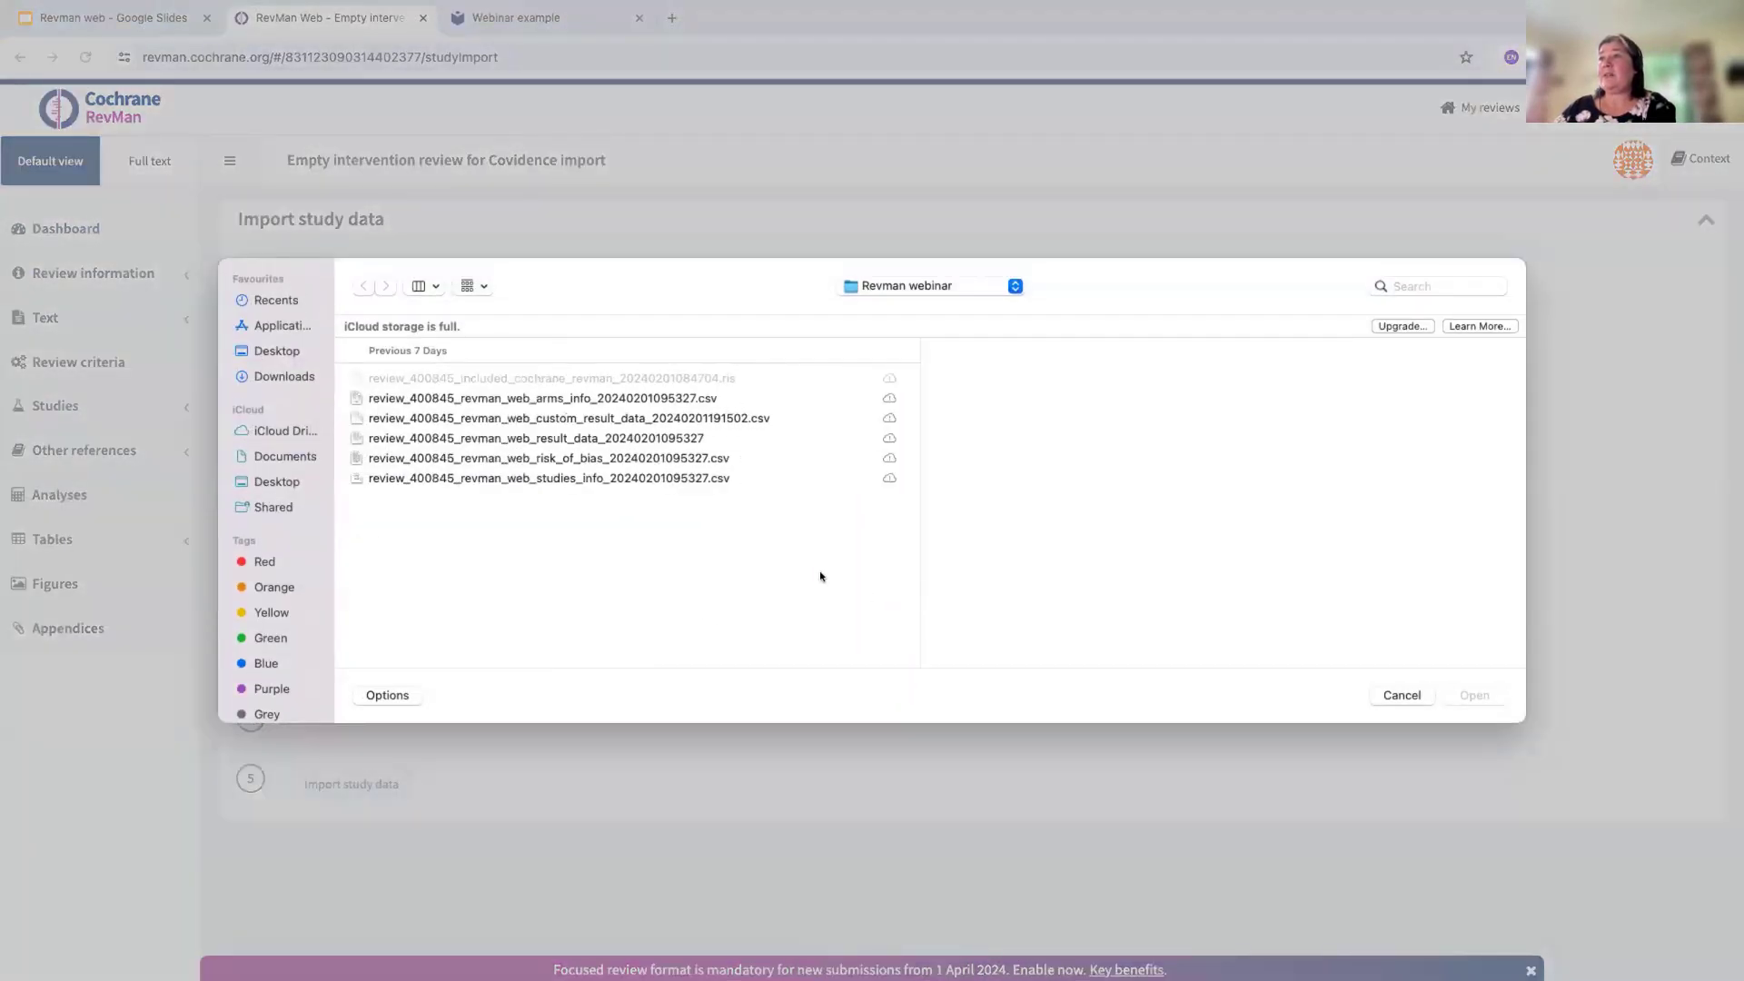
click(561, 397)
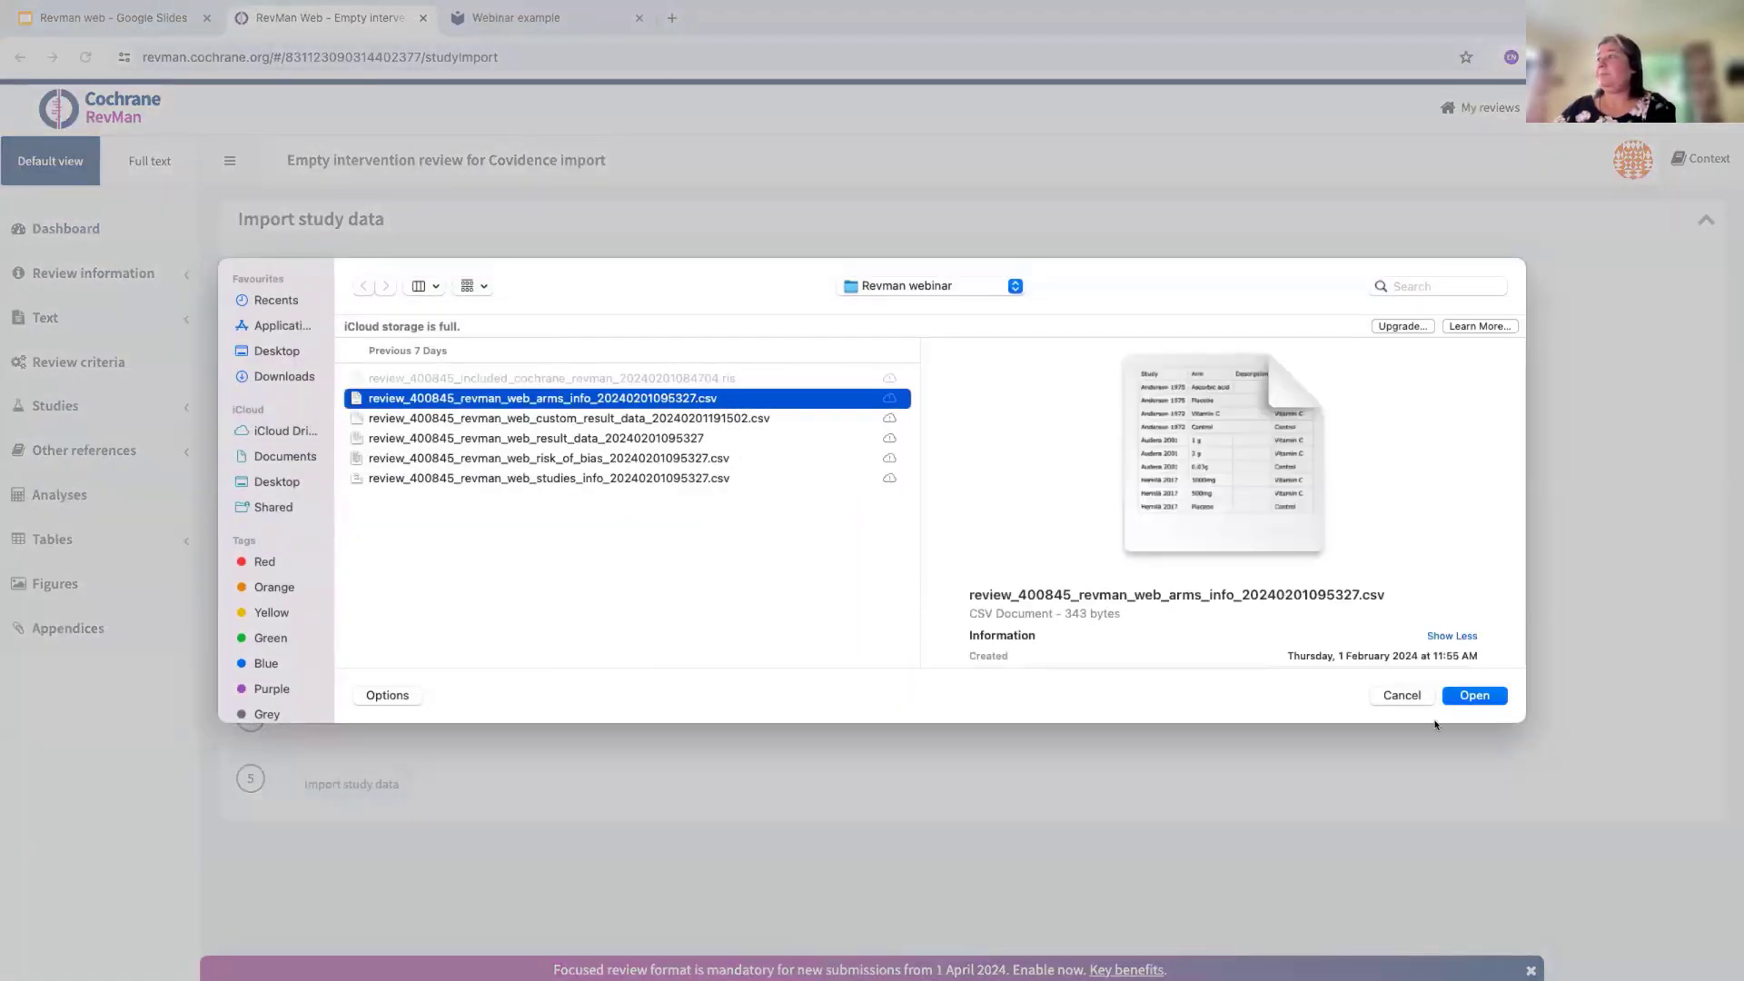
click(1473, 695)
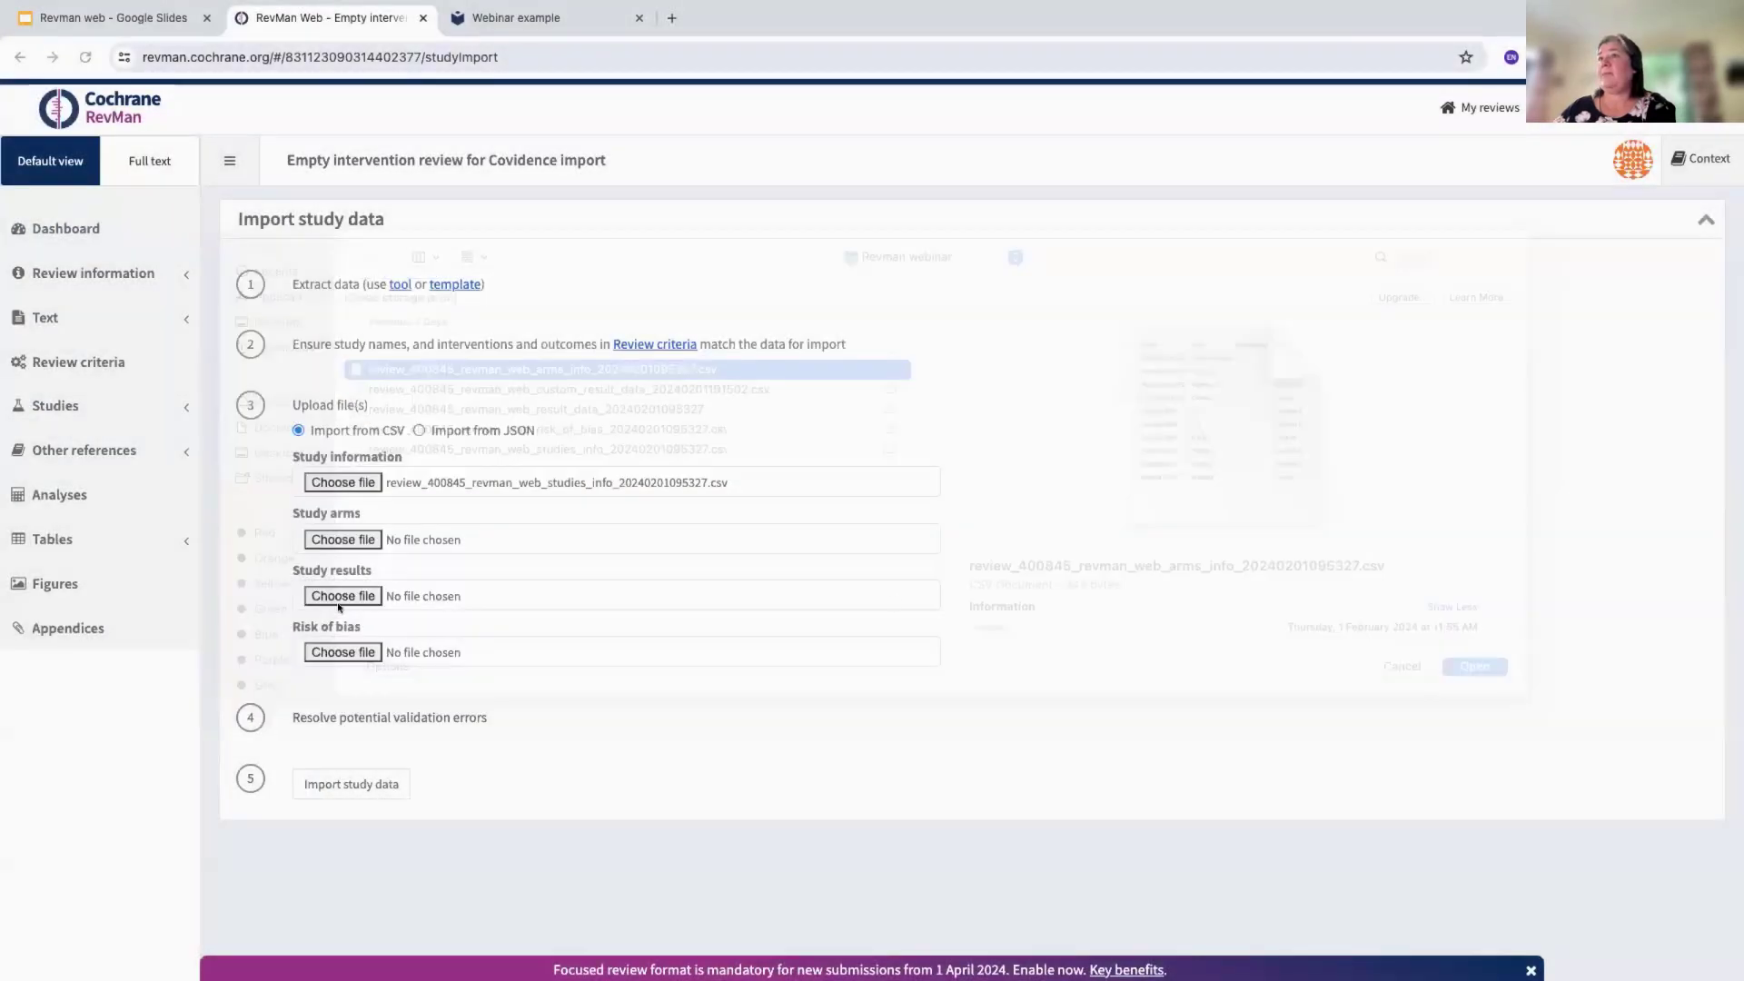
Try to use the custom results export, review_400845_revman_web_custom_result_data_20240201191502.csv, as the study results file
click(346, 595)
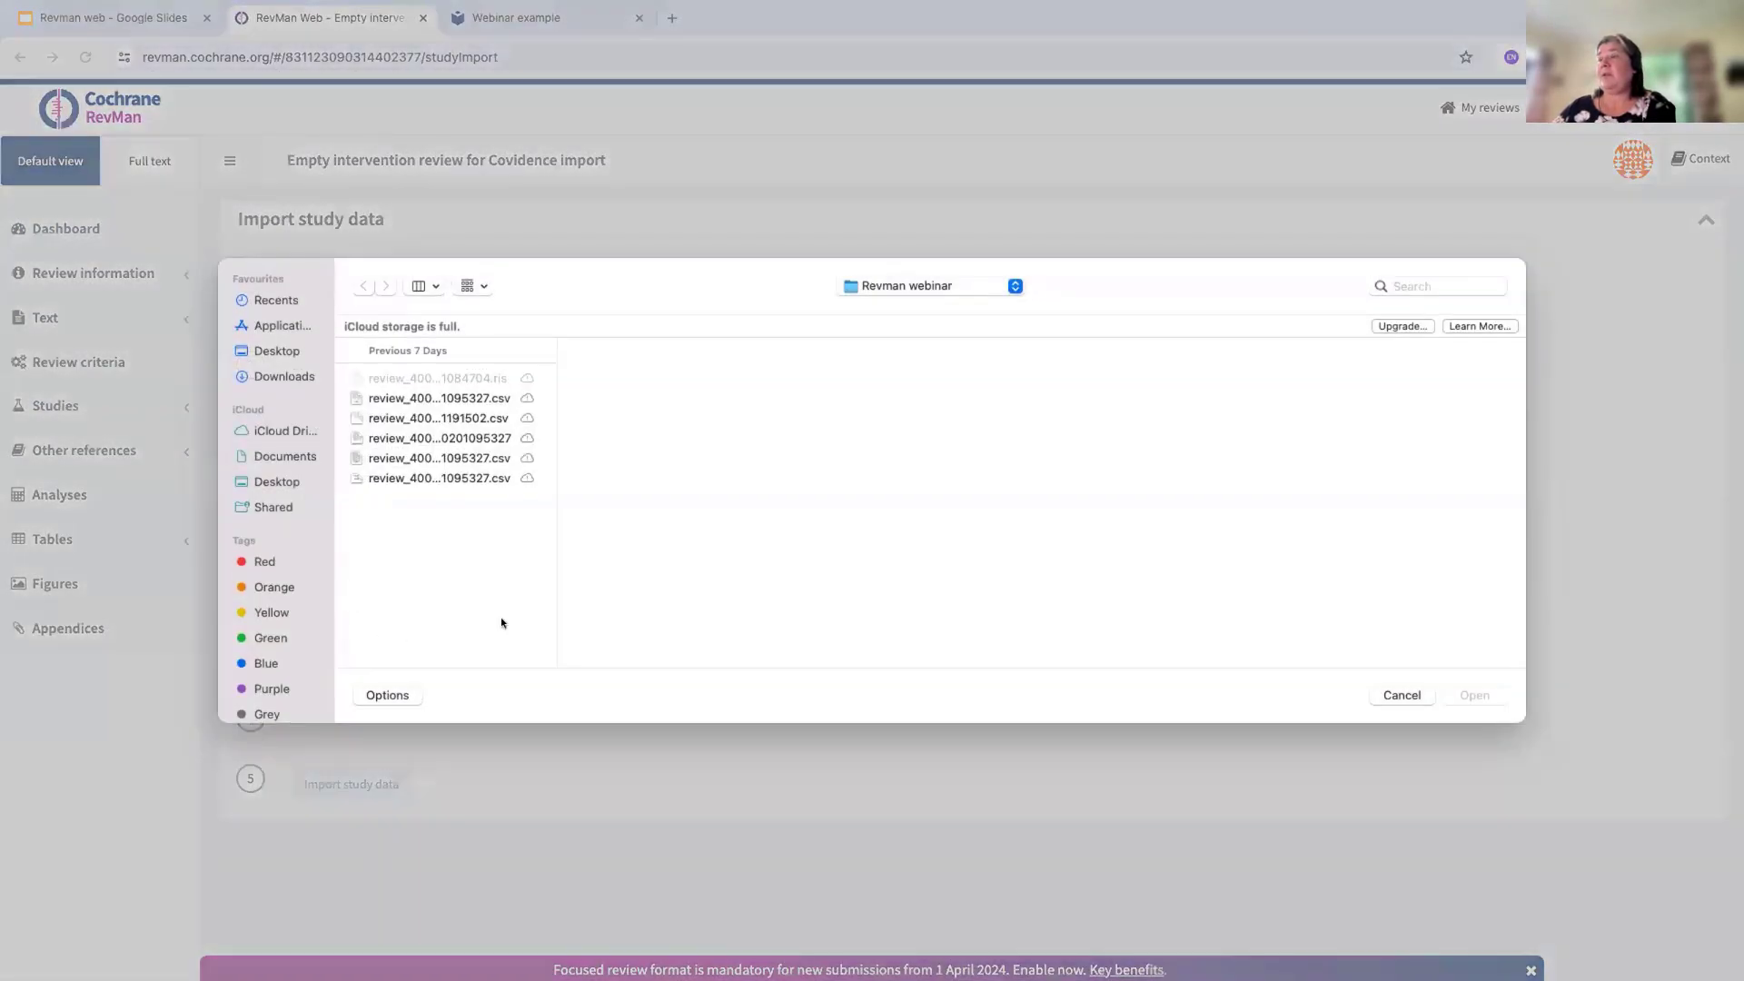
drag(558, 572, 992, 602)
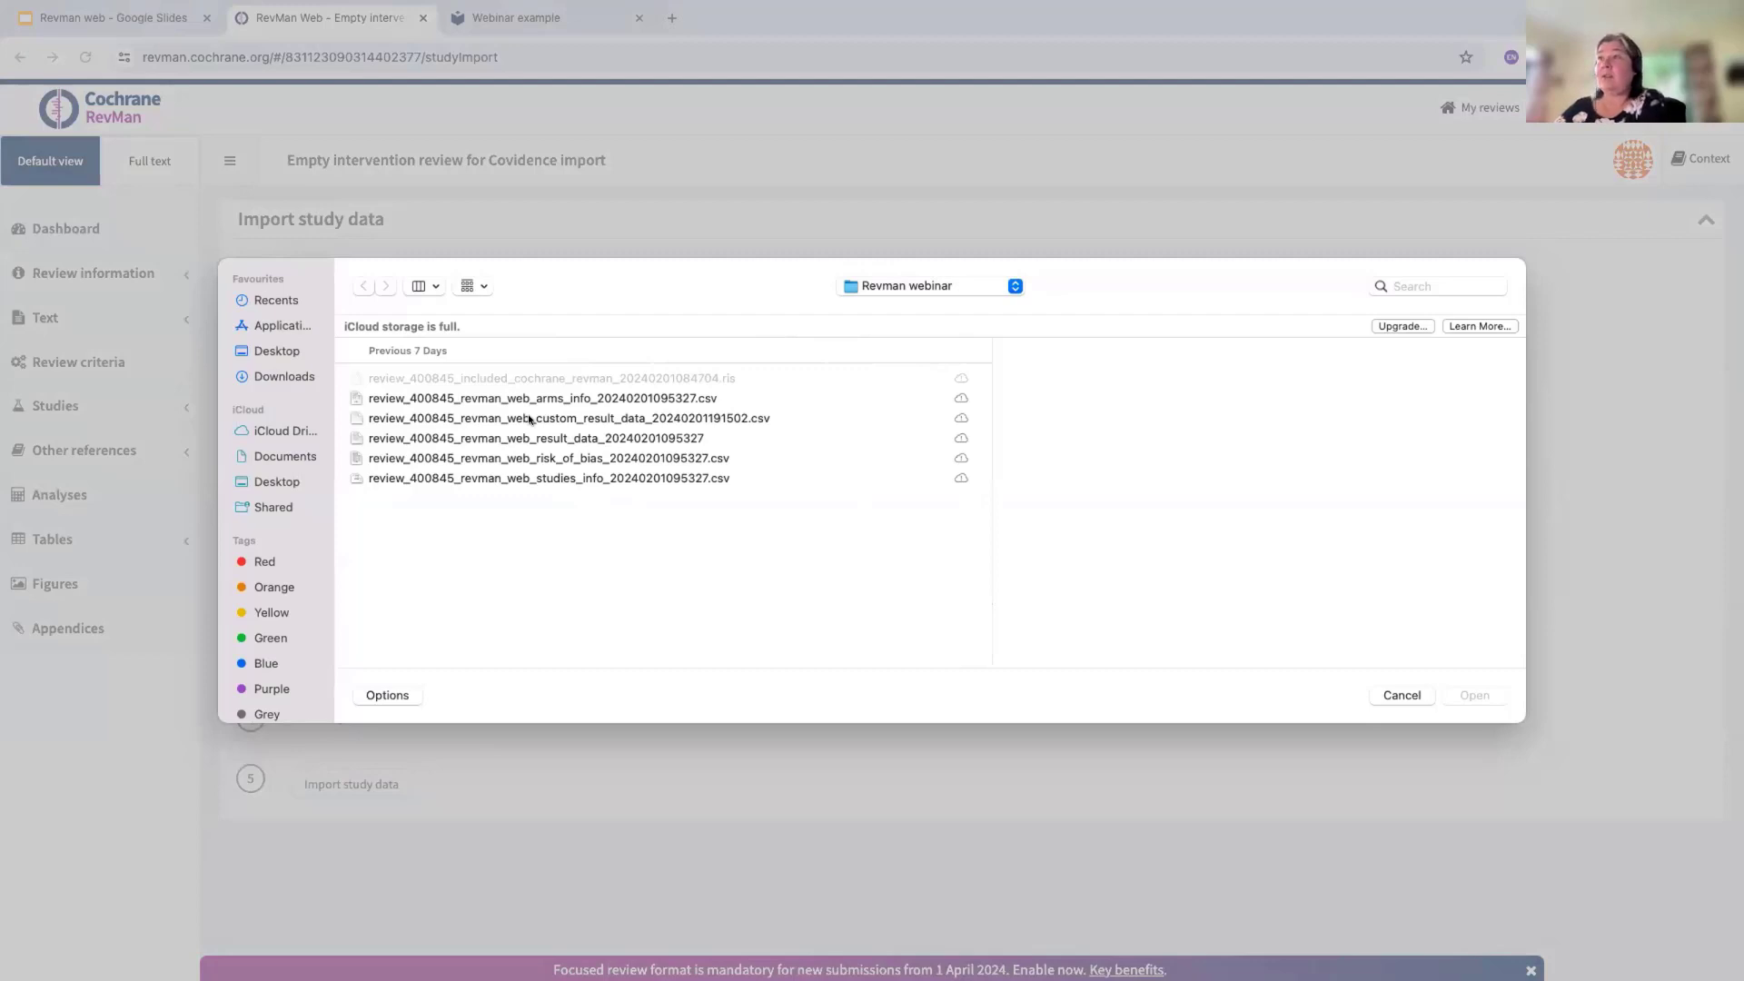
click(560, 420)
click(1471, 693)
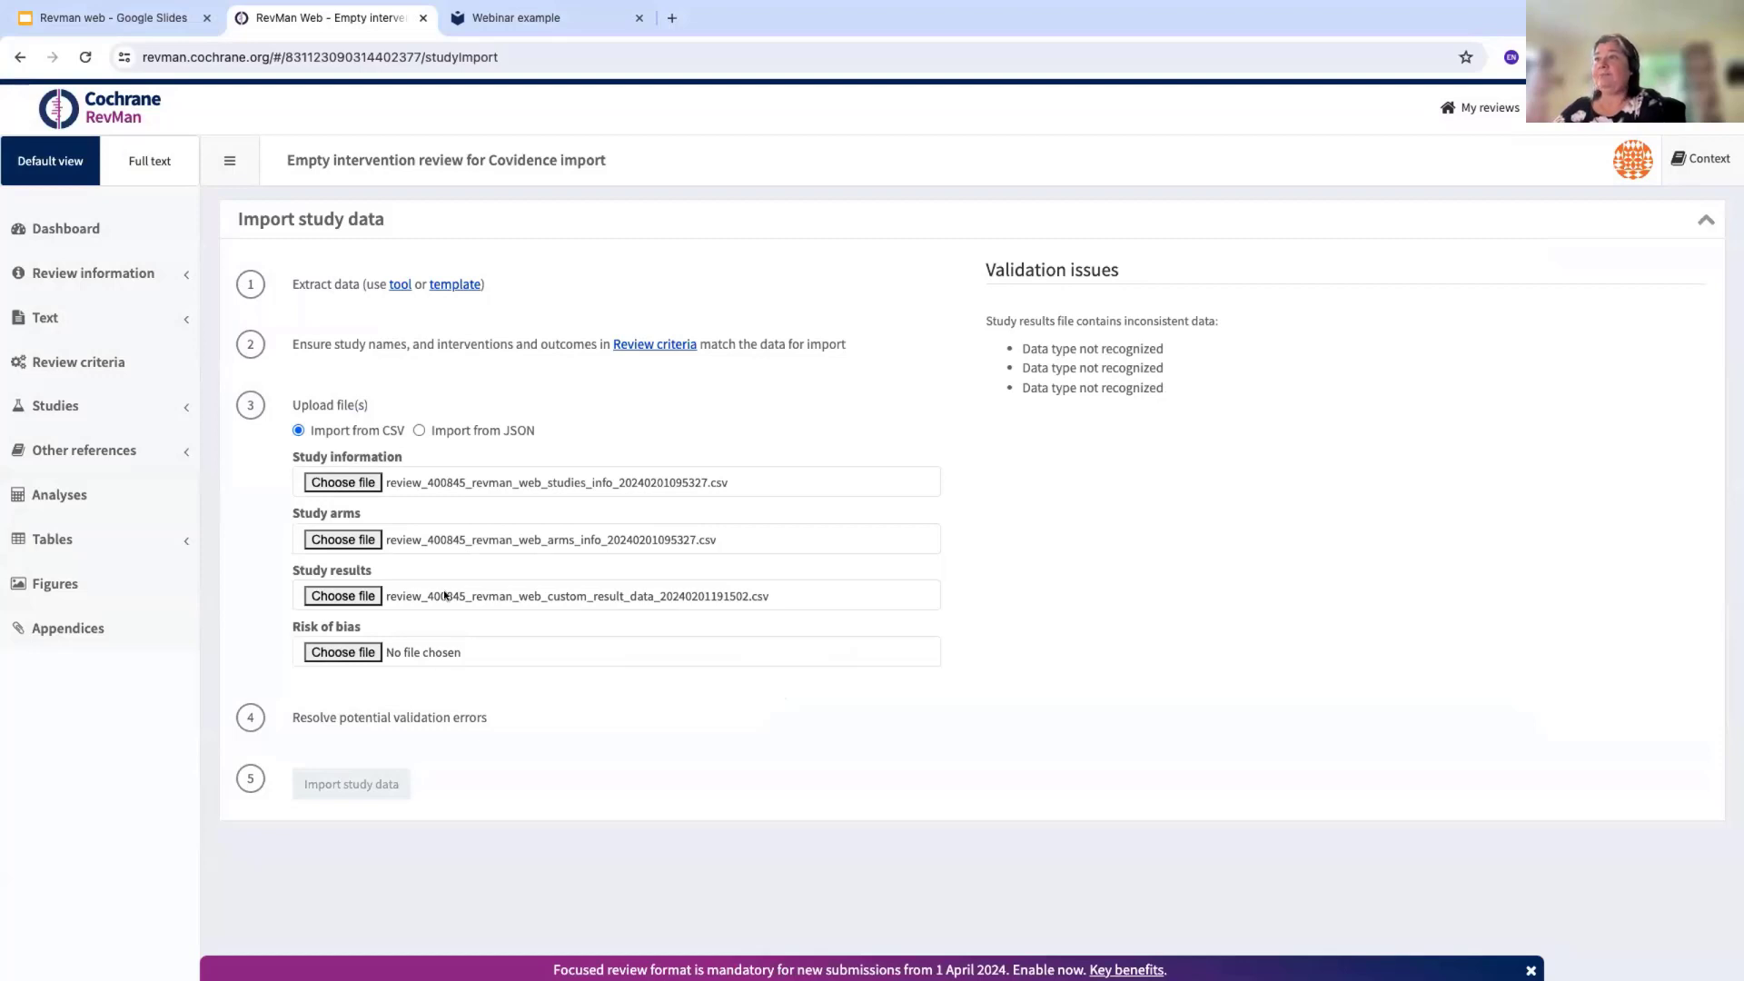
click(372, 596)
drag(556, 521, 1039, 570)
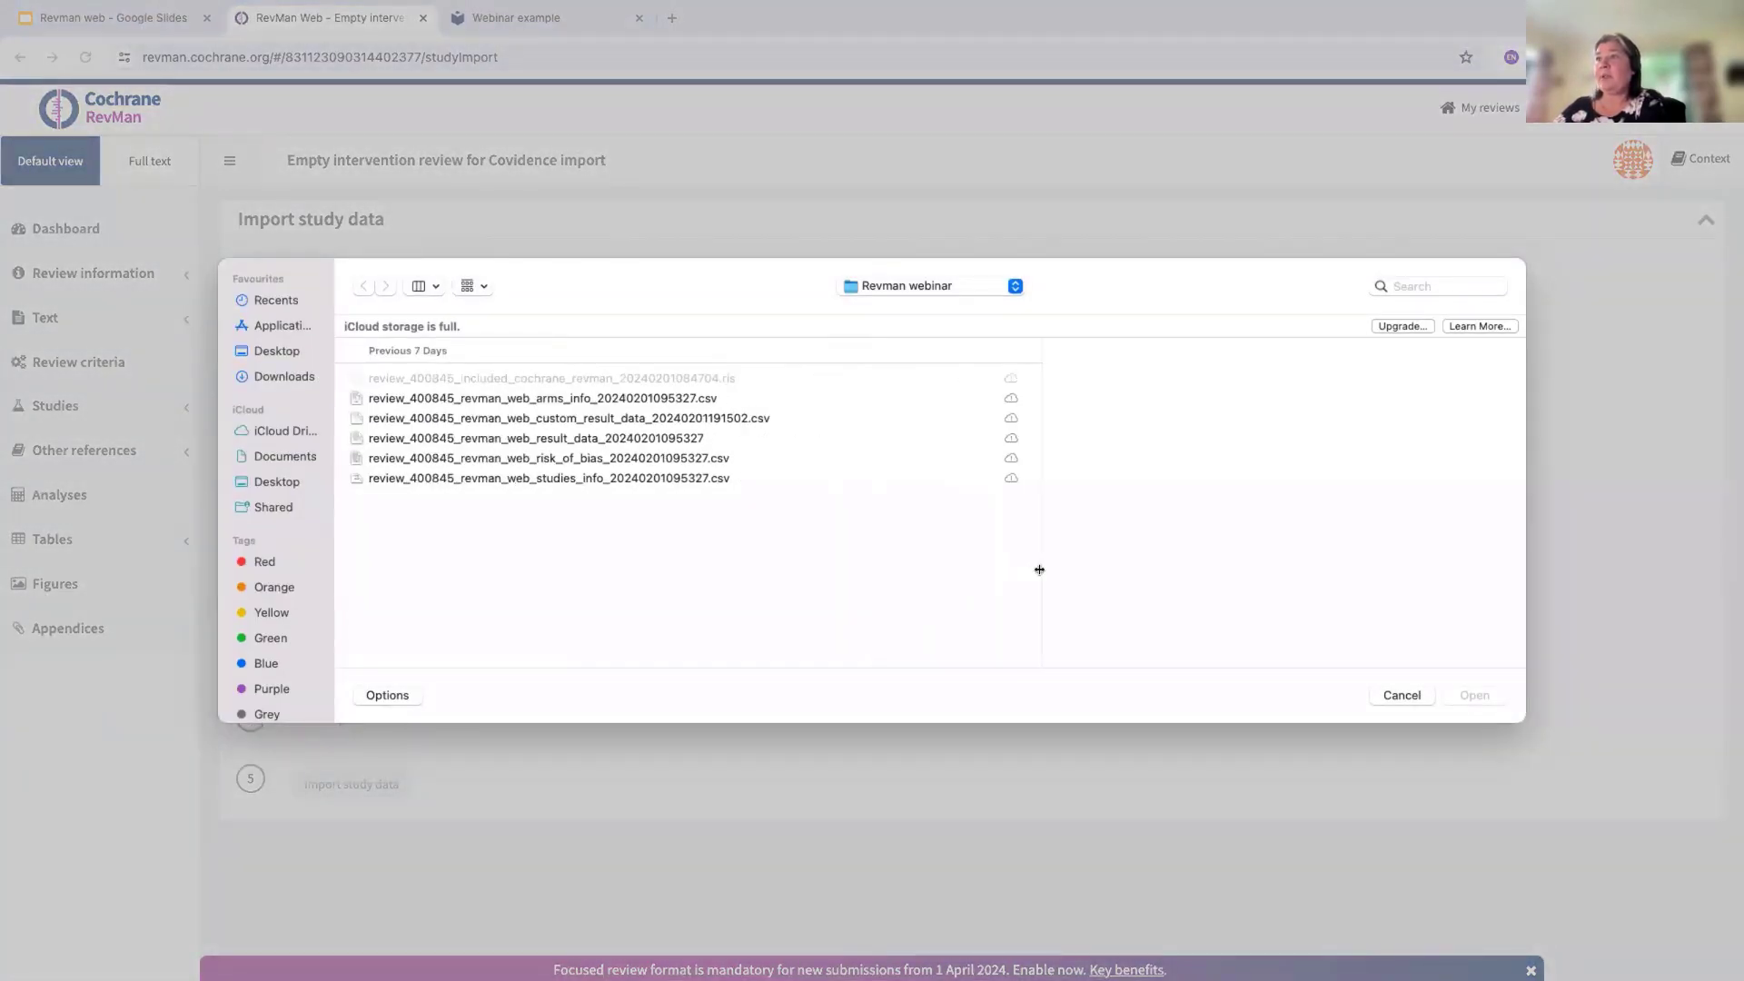
click(573, 437)
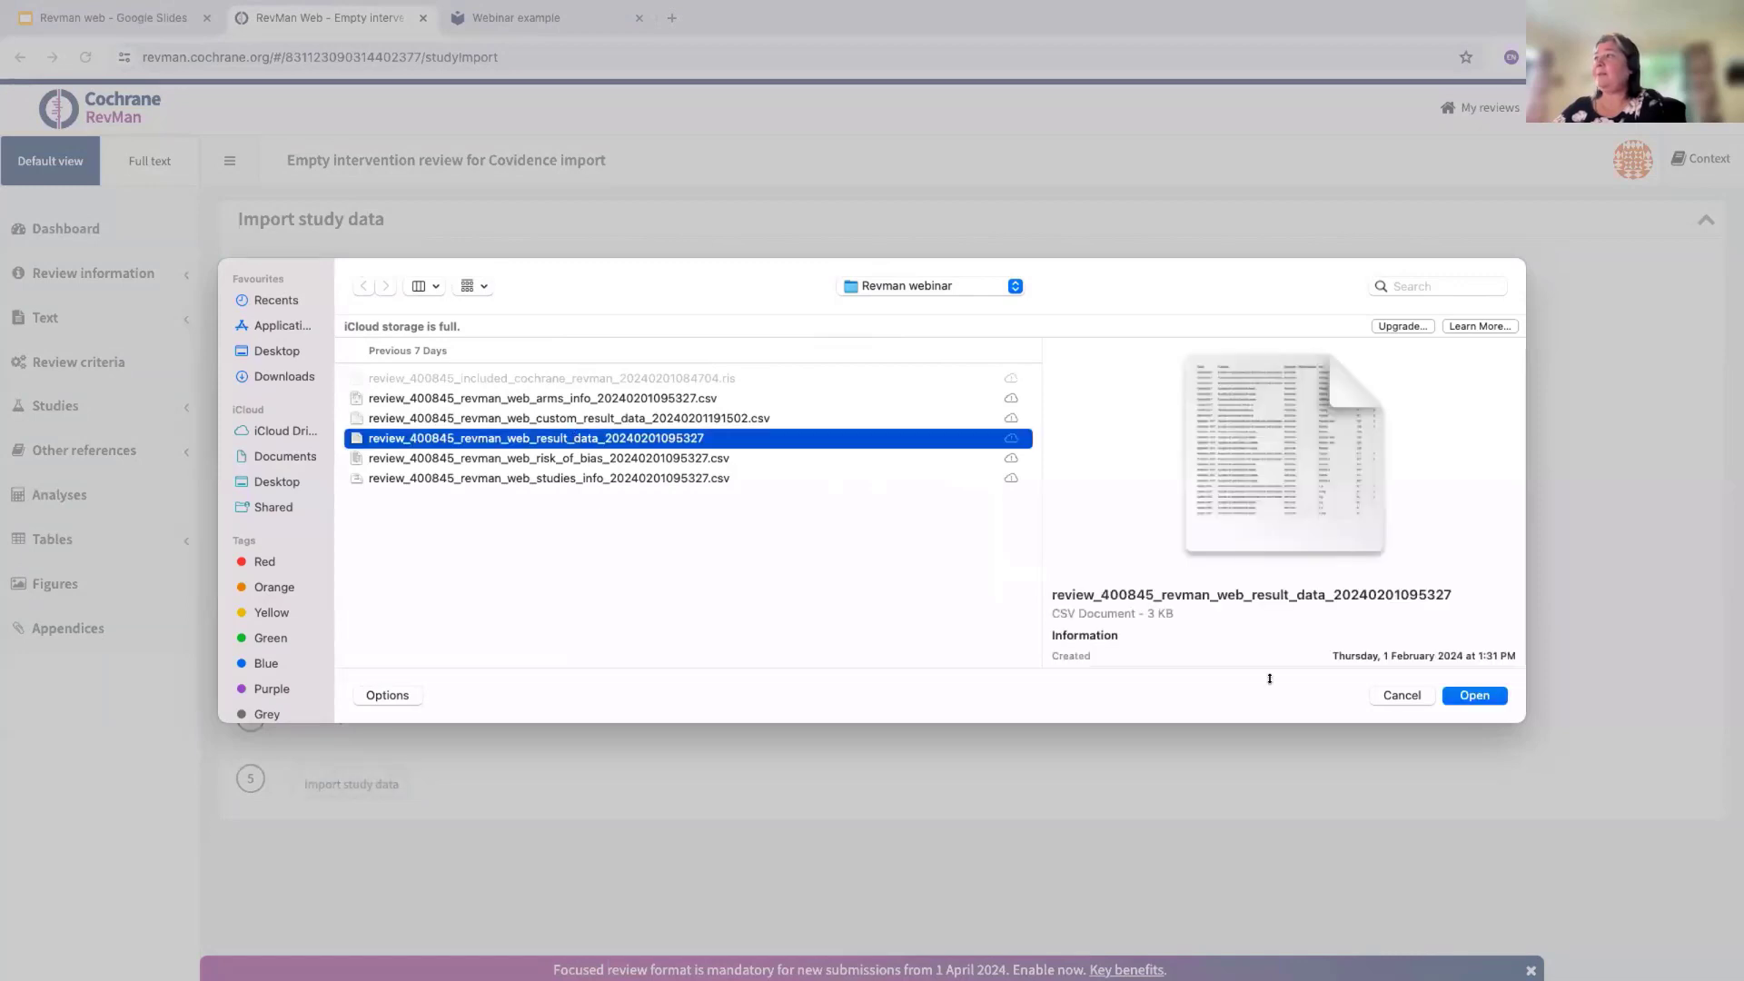
click(1474, 695)
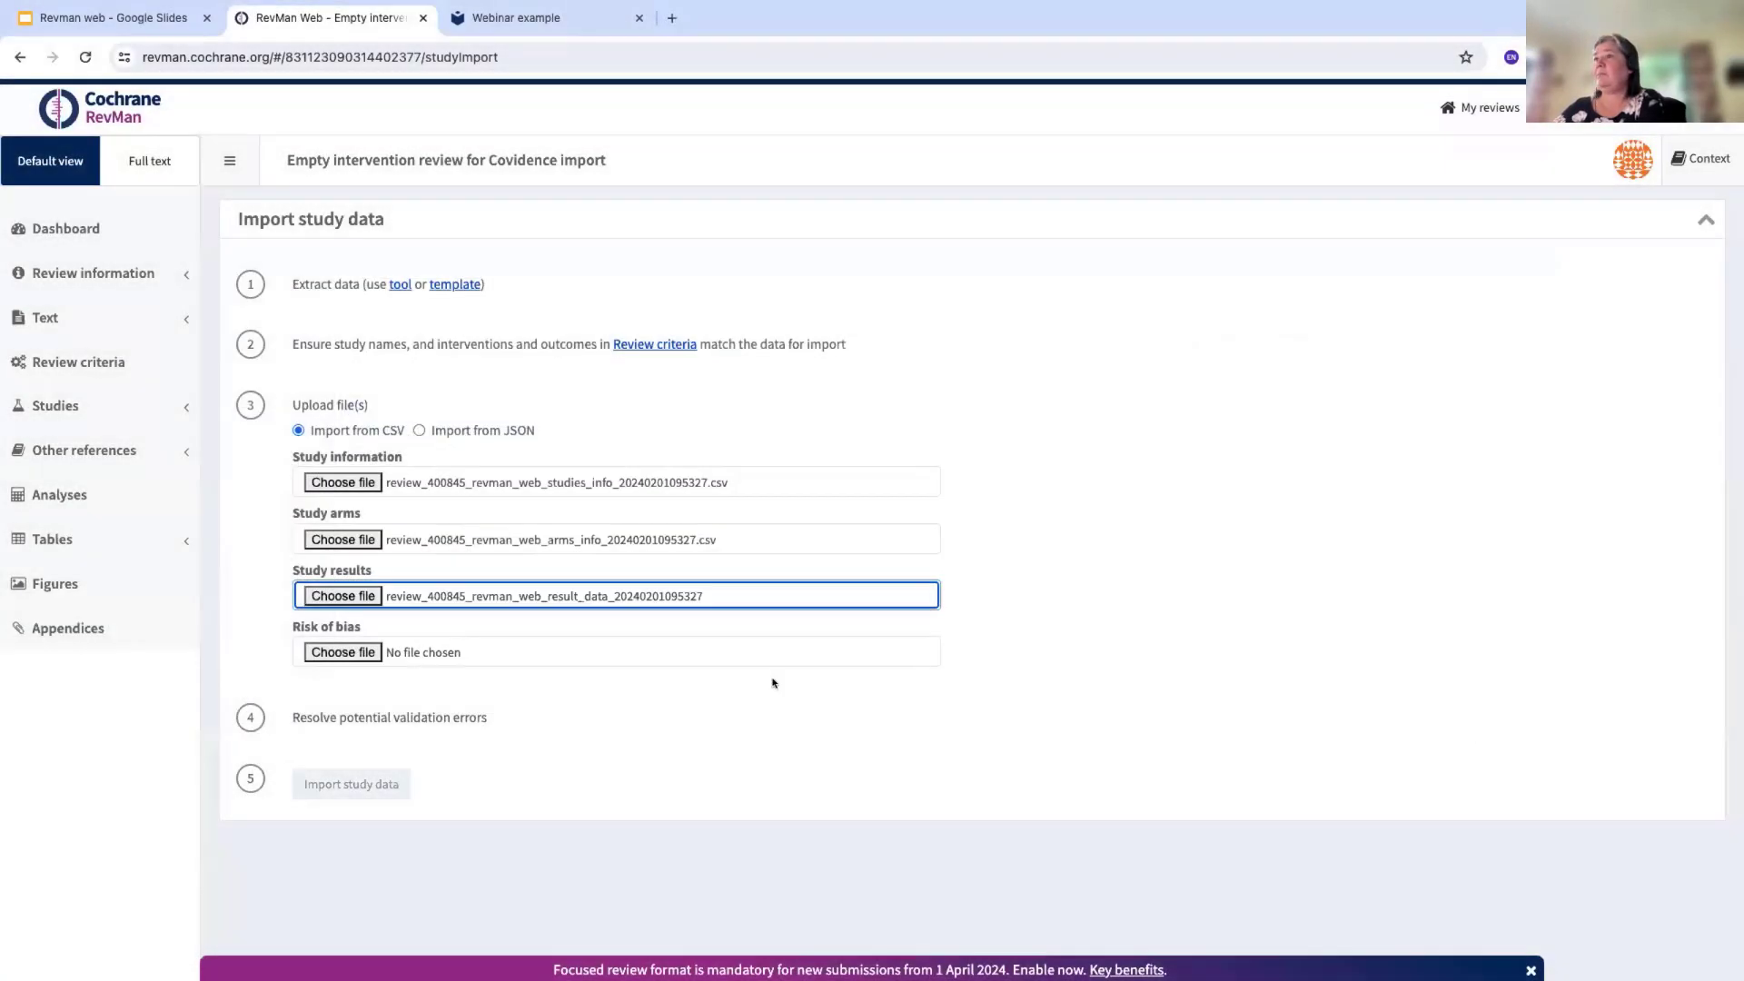
Attach review_400845_revman_web_risk_of_bias_20240201095327.csv as the risk of bias file and import the study data, accepting the overwrite of matching studies
click(337, 652)
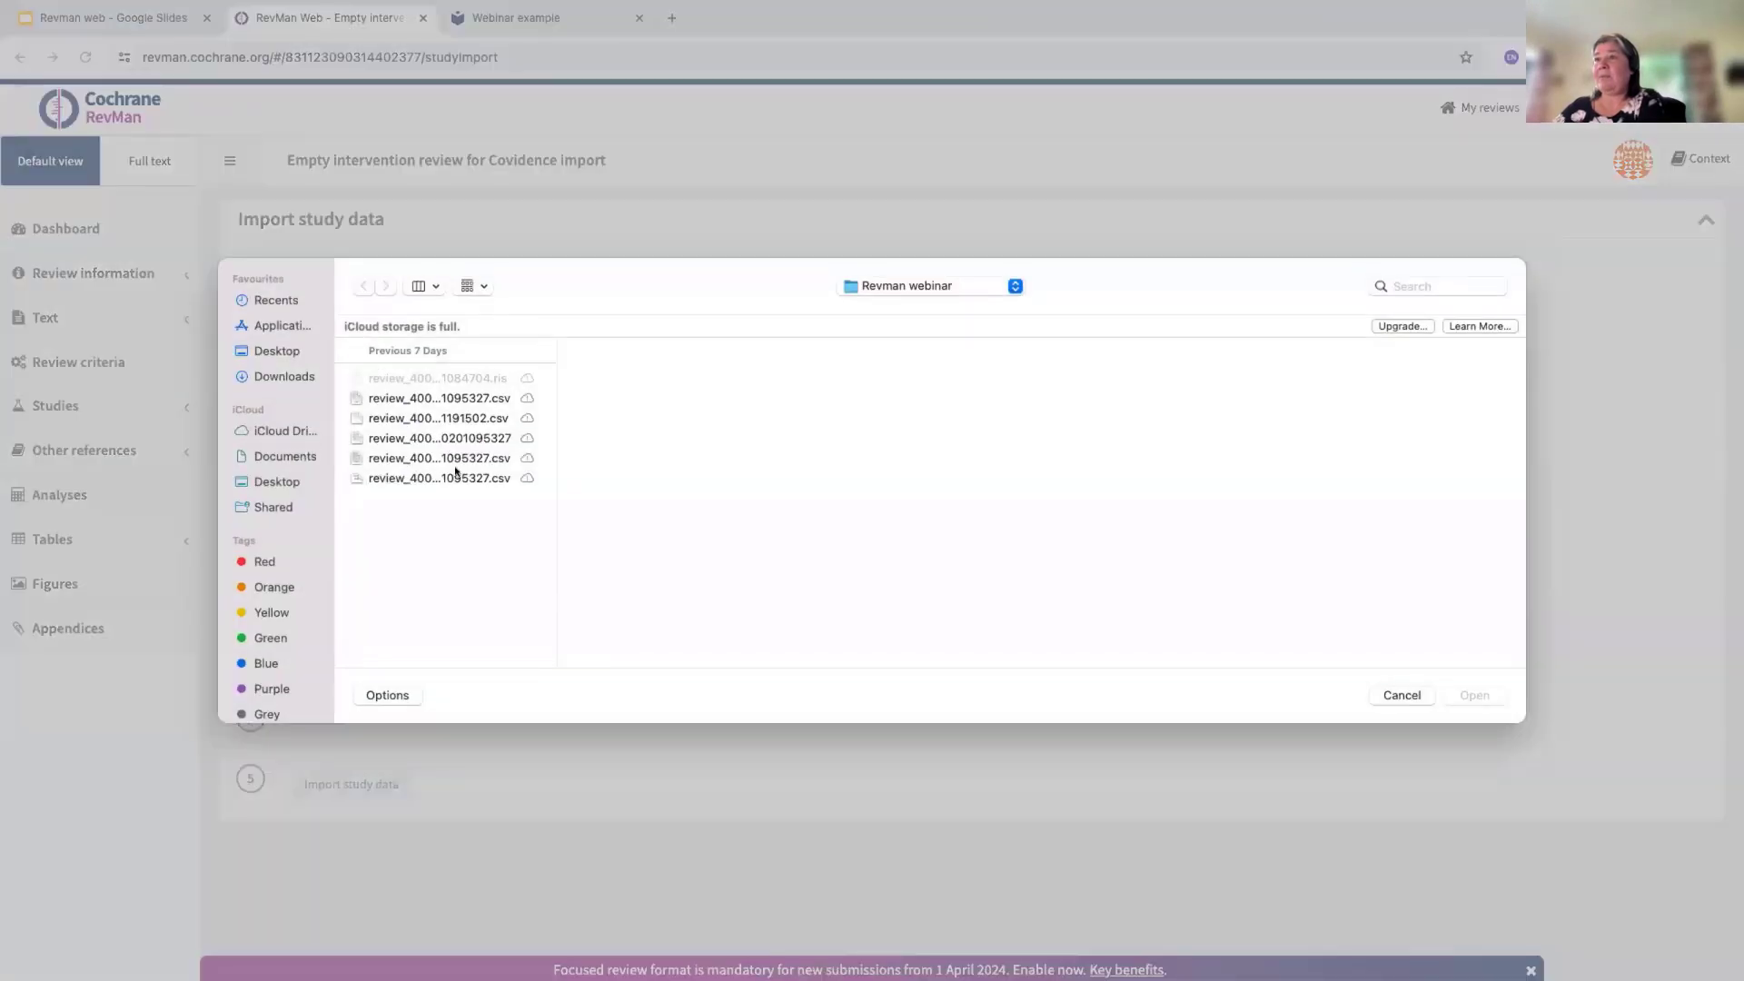
drag(549, 510, 1027, 534)
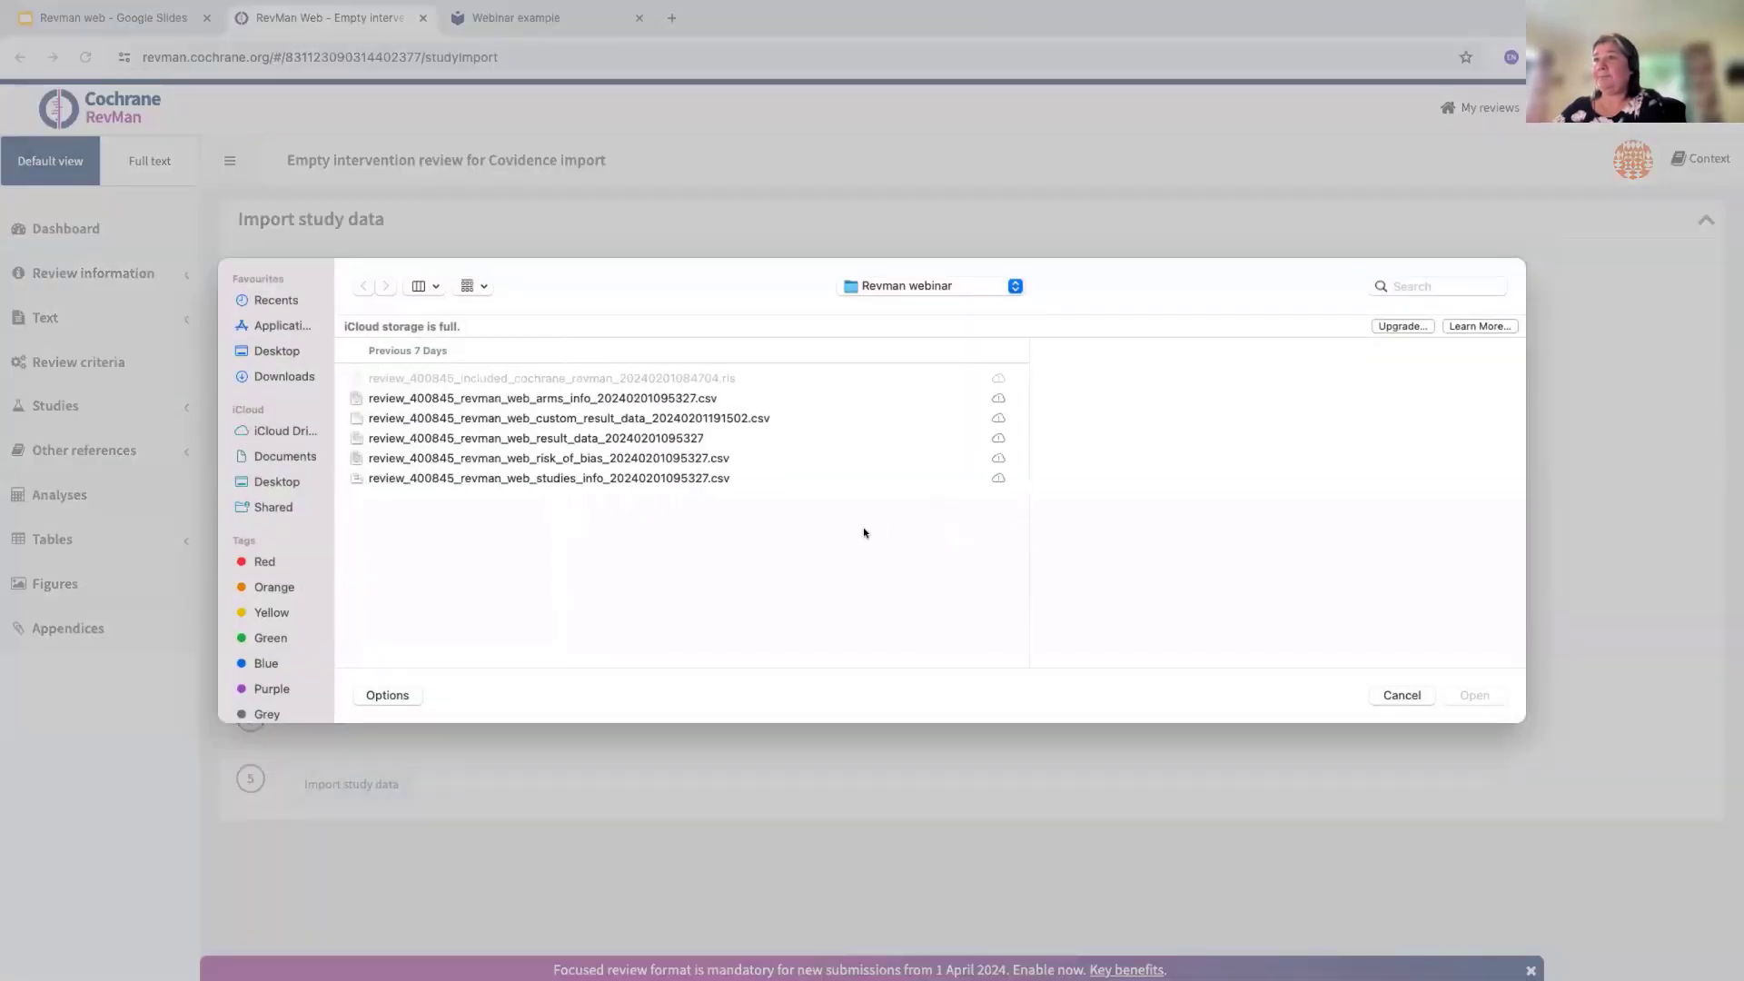
click(614, 460)
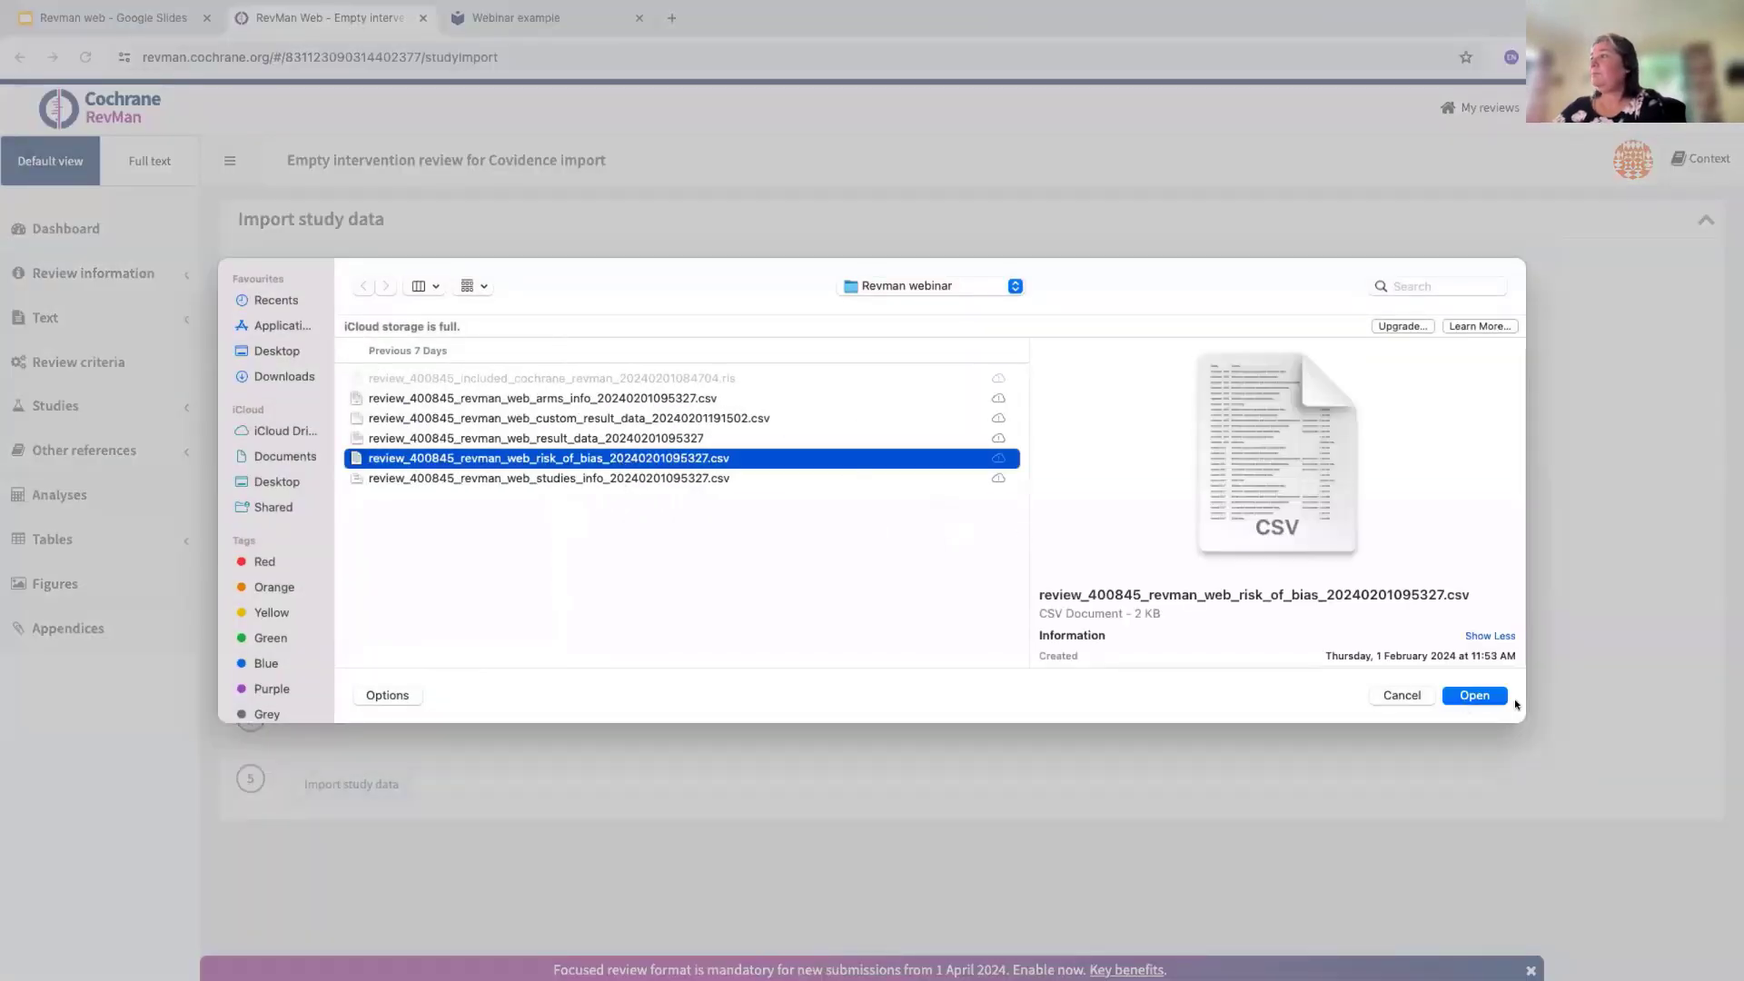
click(1466, 699)
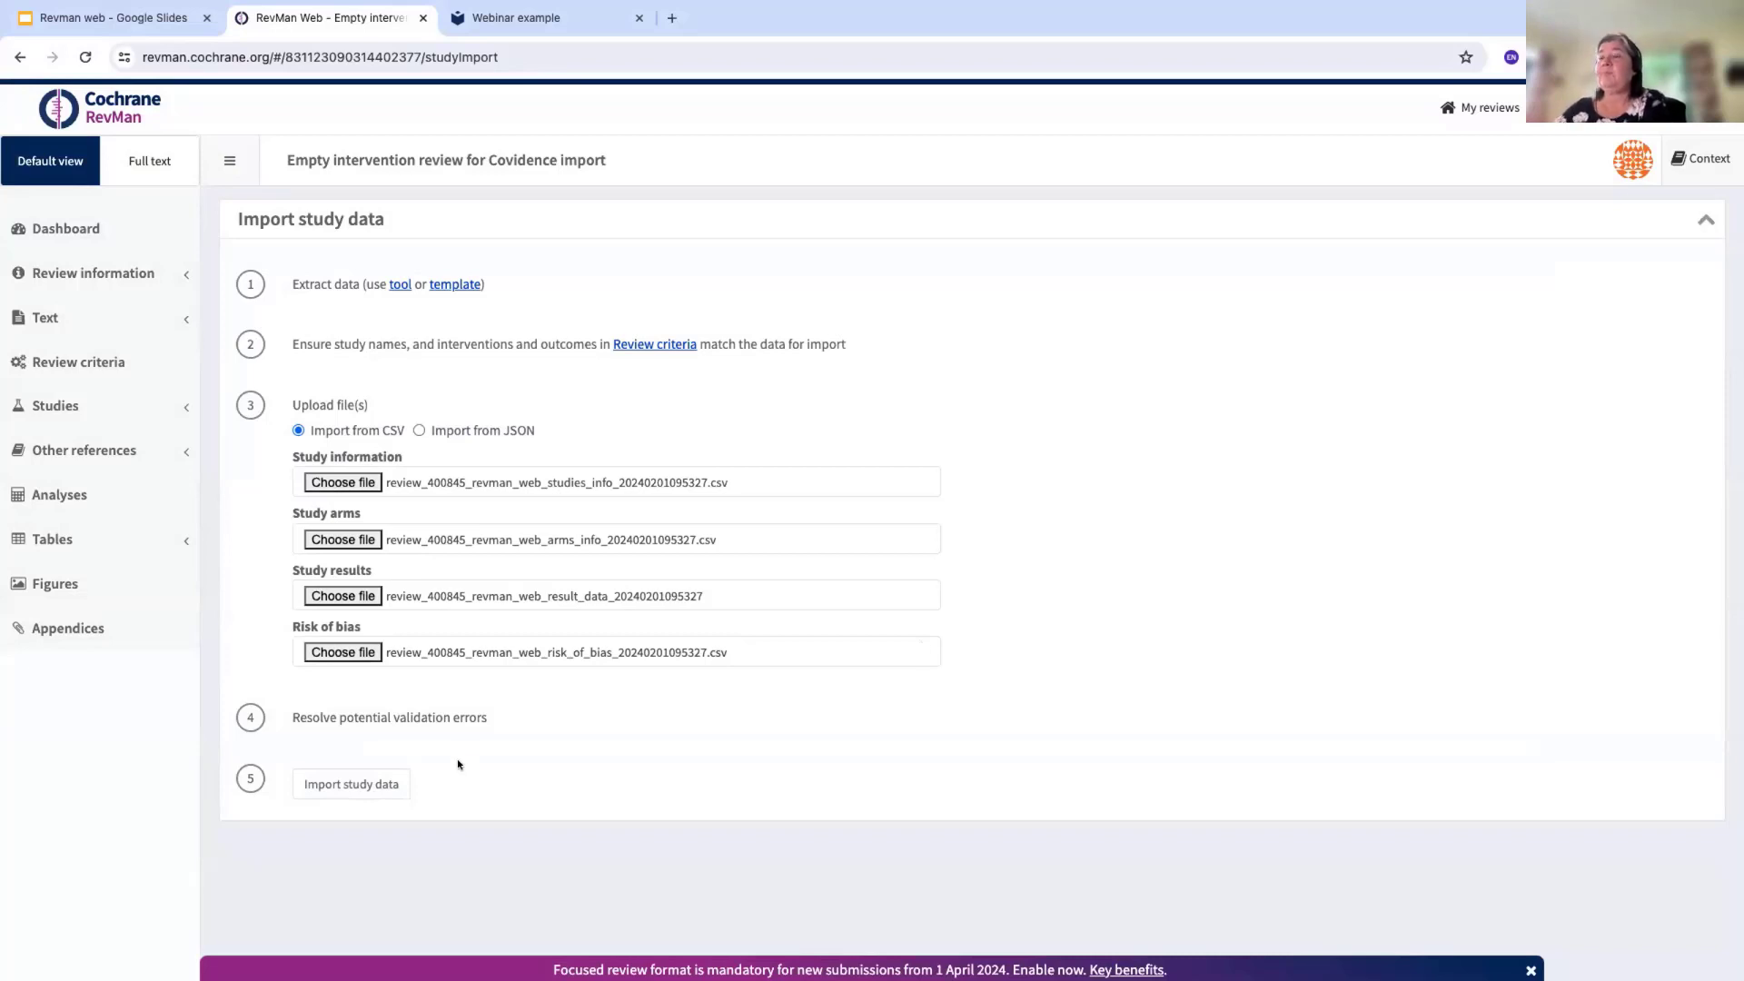
click(350, 784)
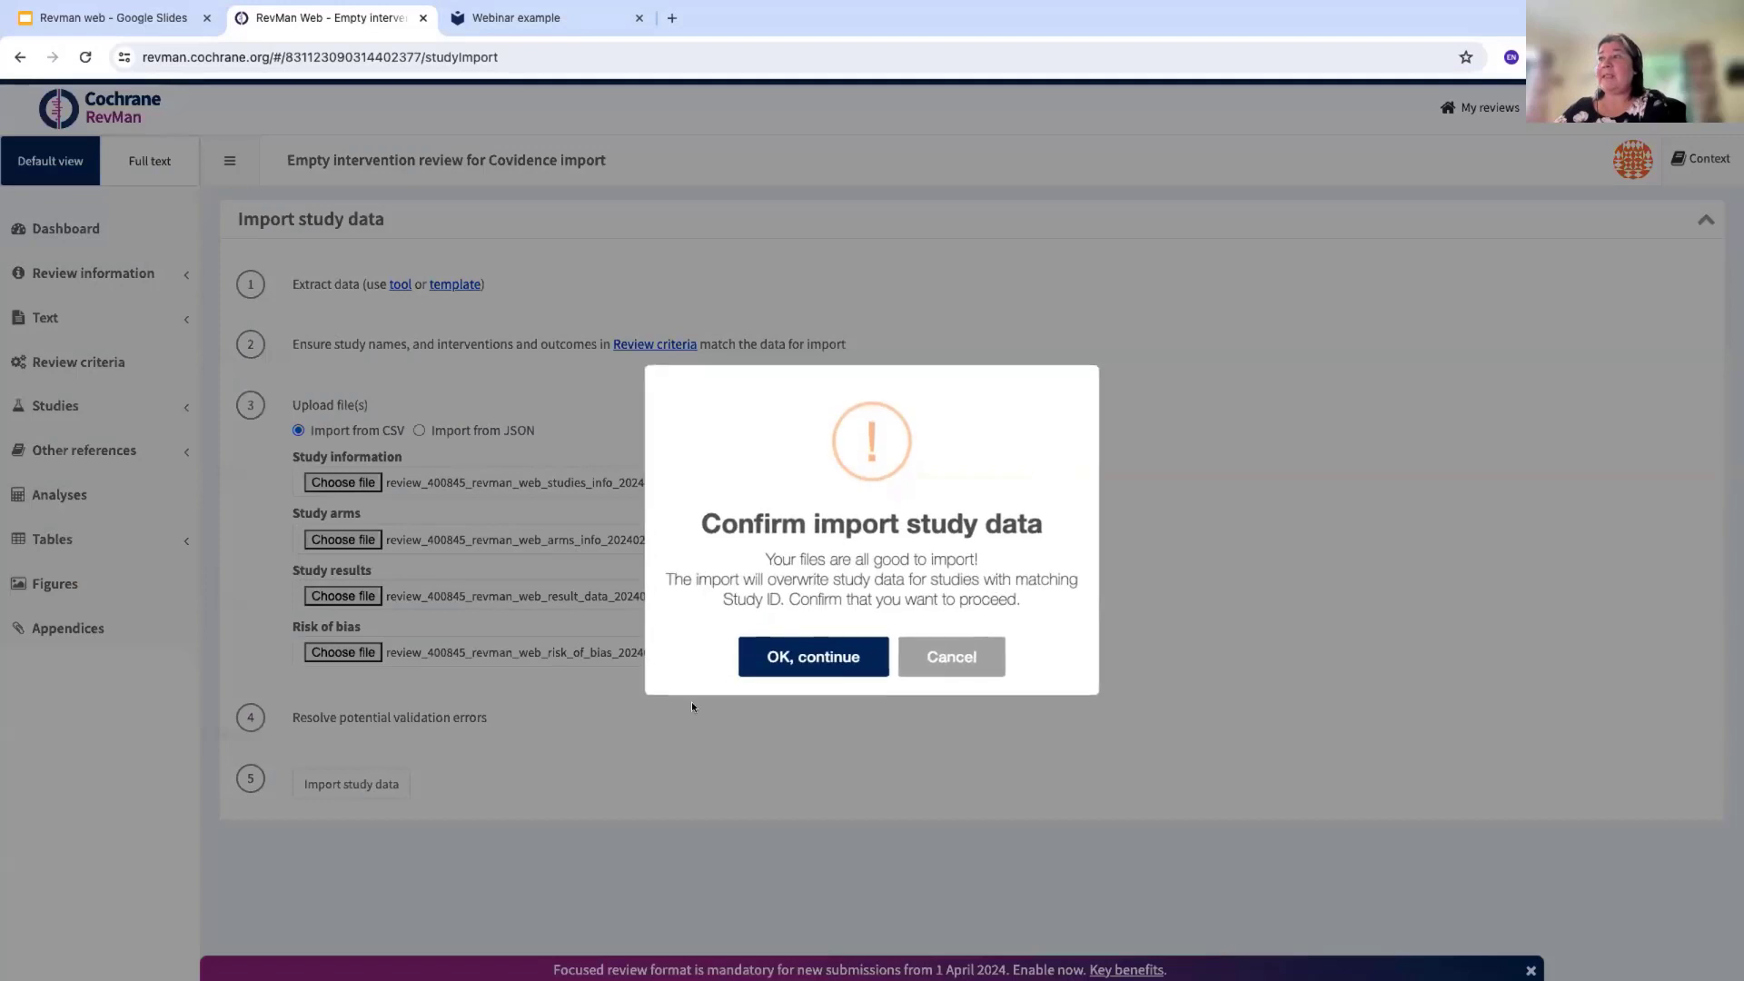
click(782, 655)
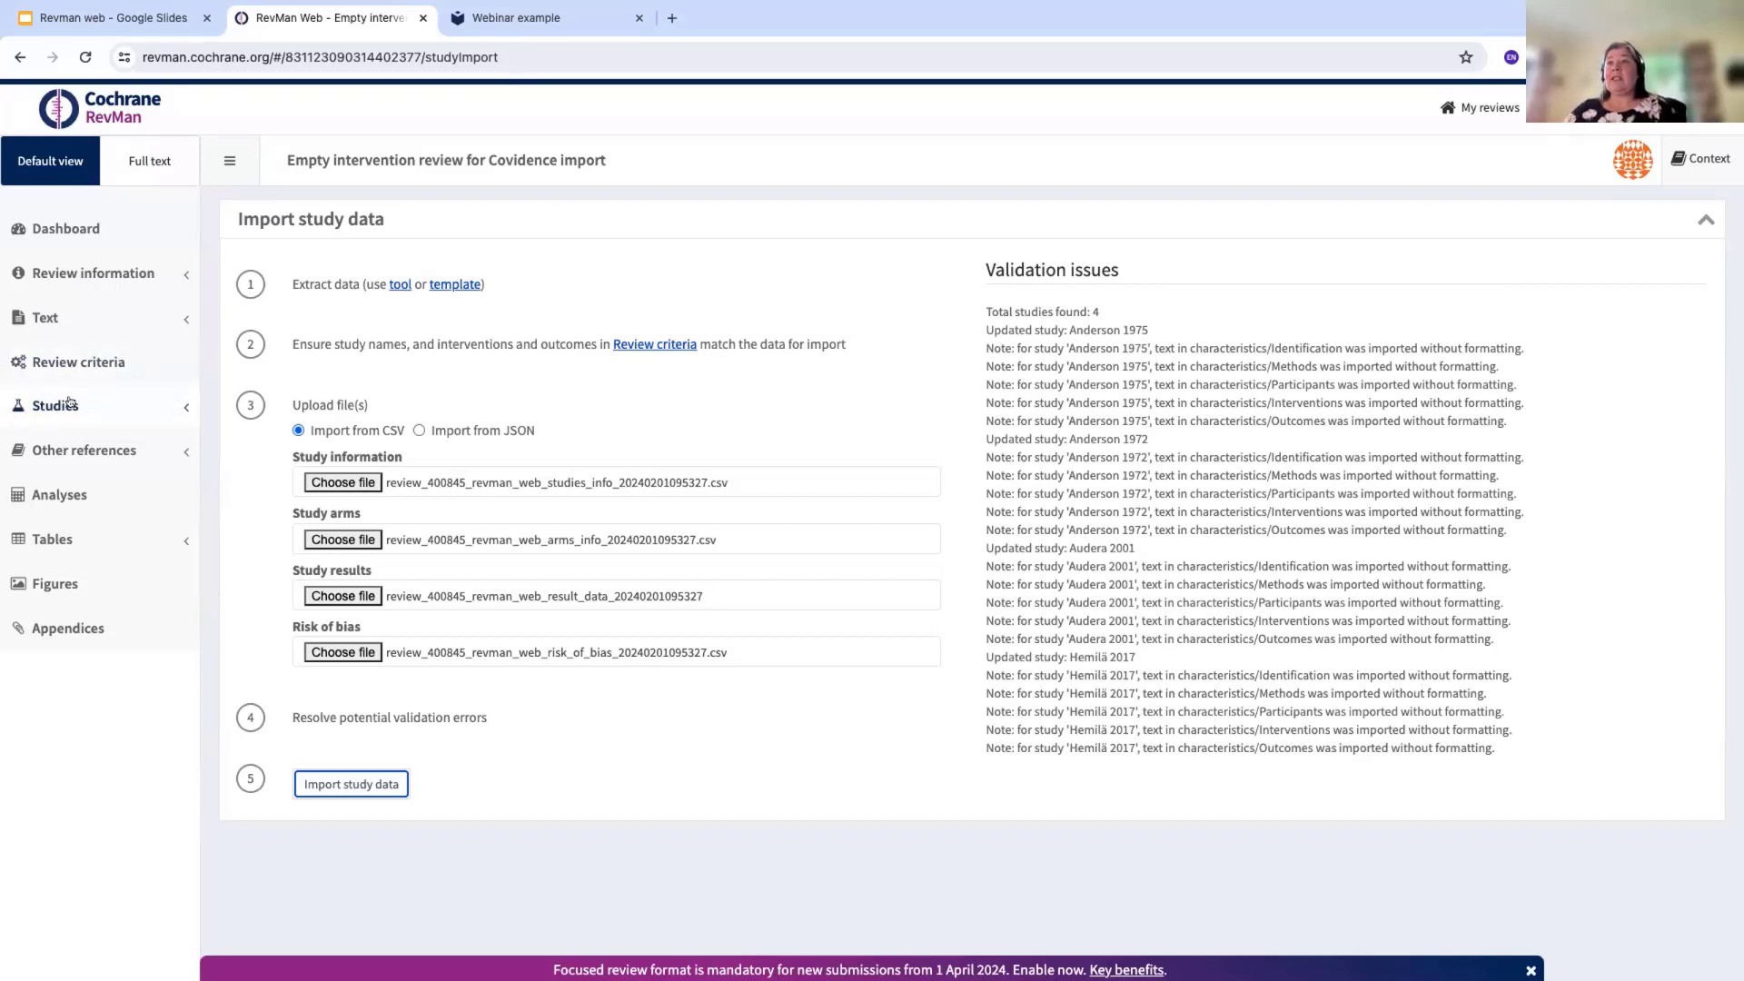
Open the included studies and examine the imported characteristics and risk of bias judgements of Anderson 1972
click(70, 404)
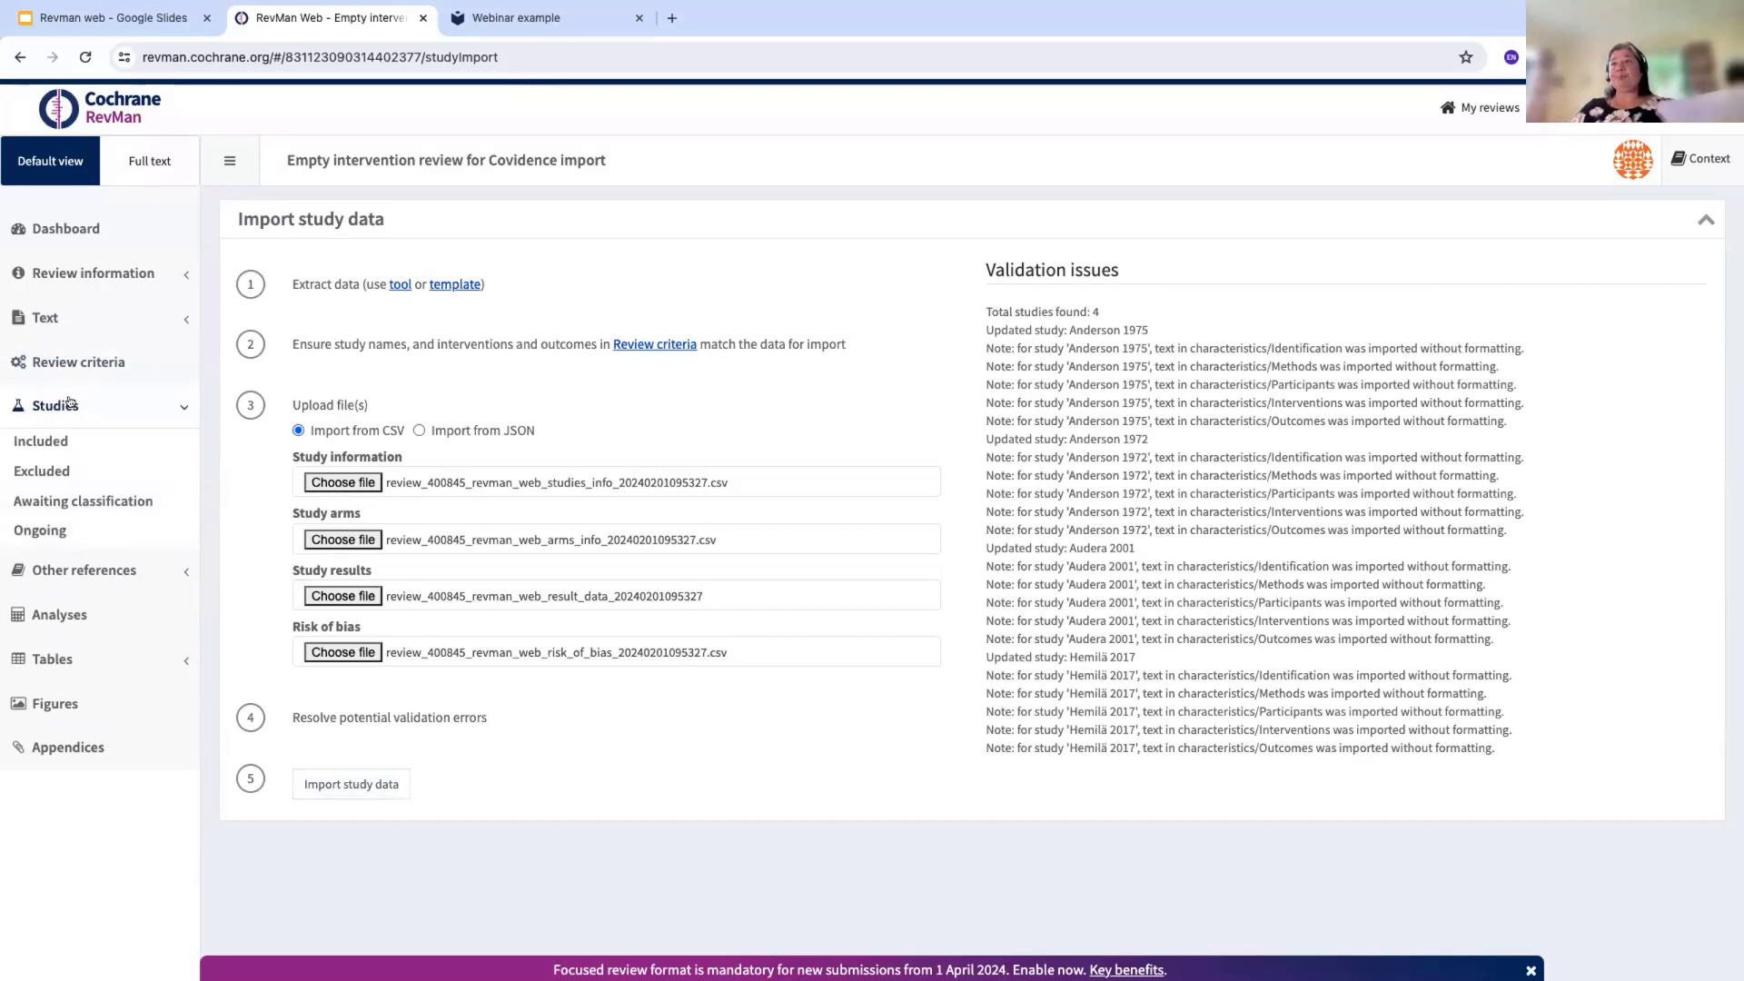
click(58, 441)
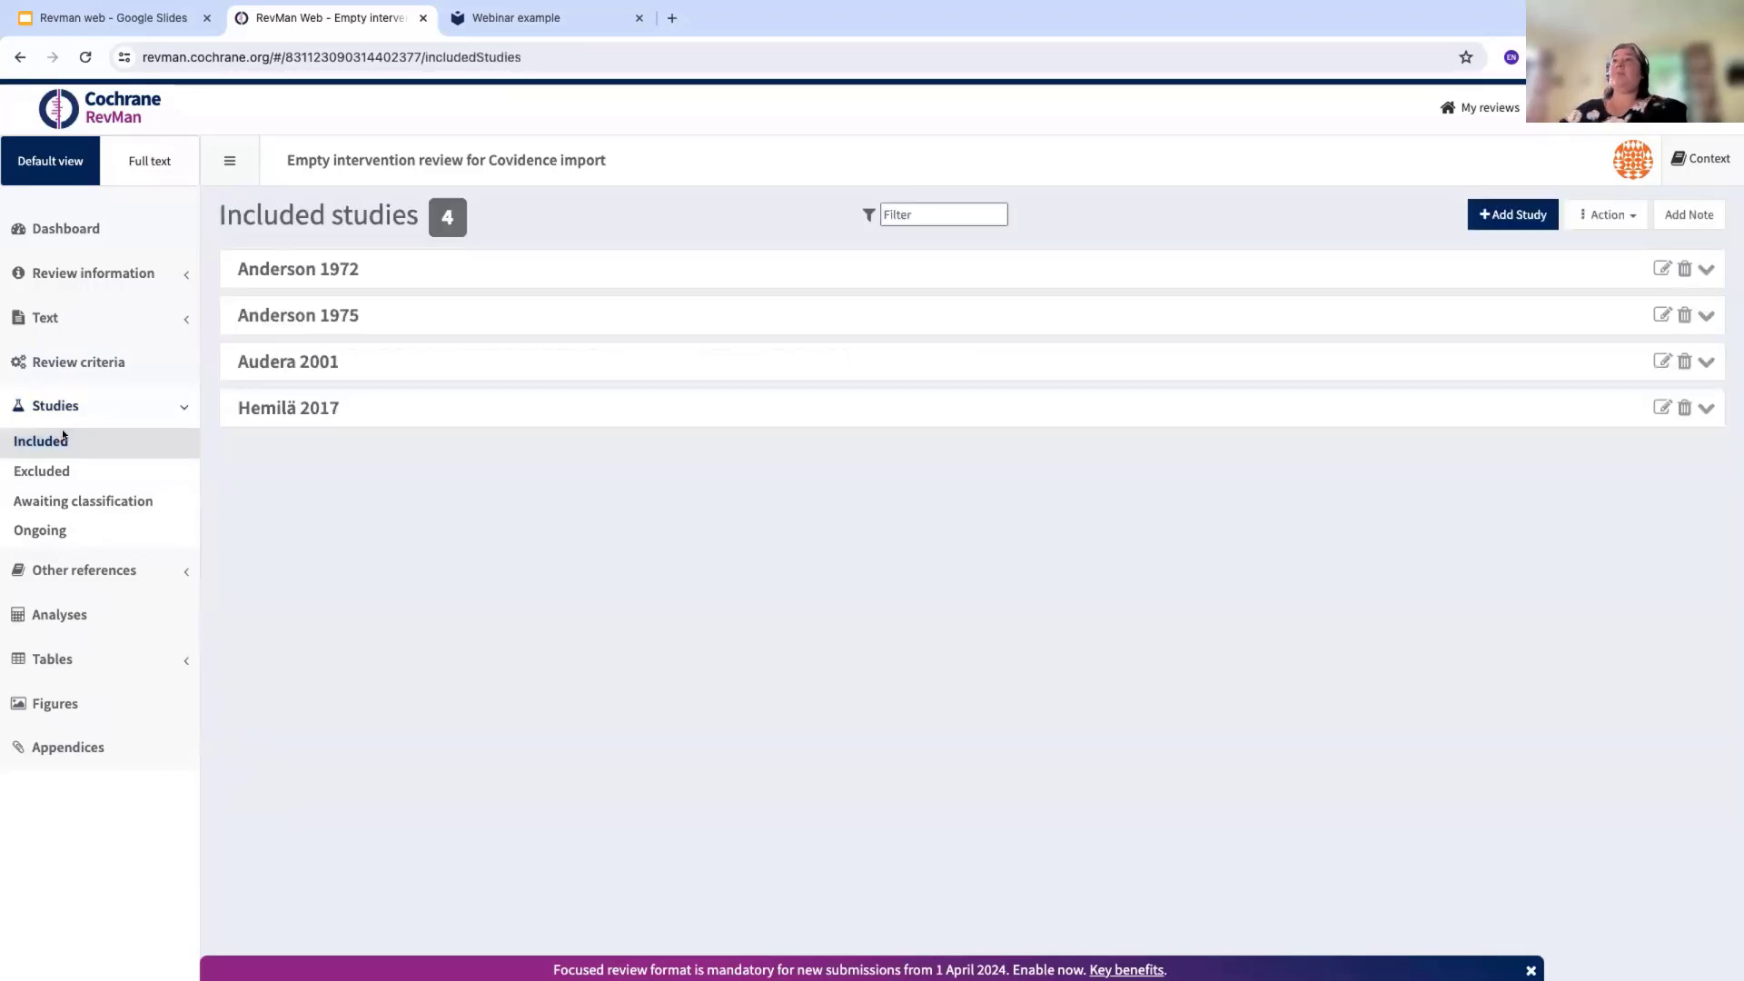
click(280, 266)
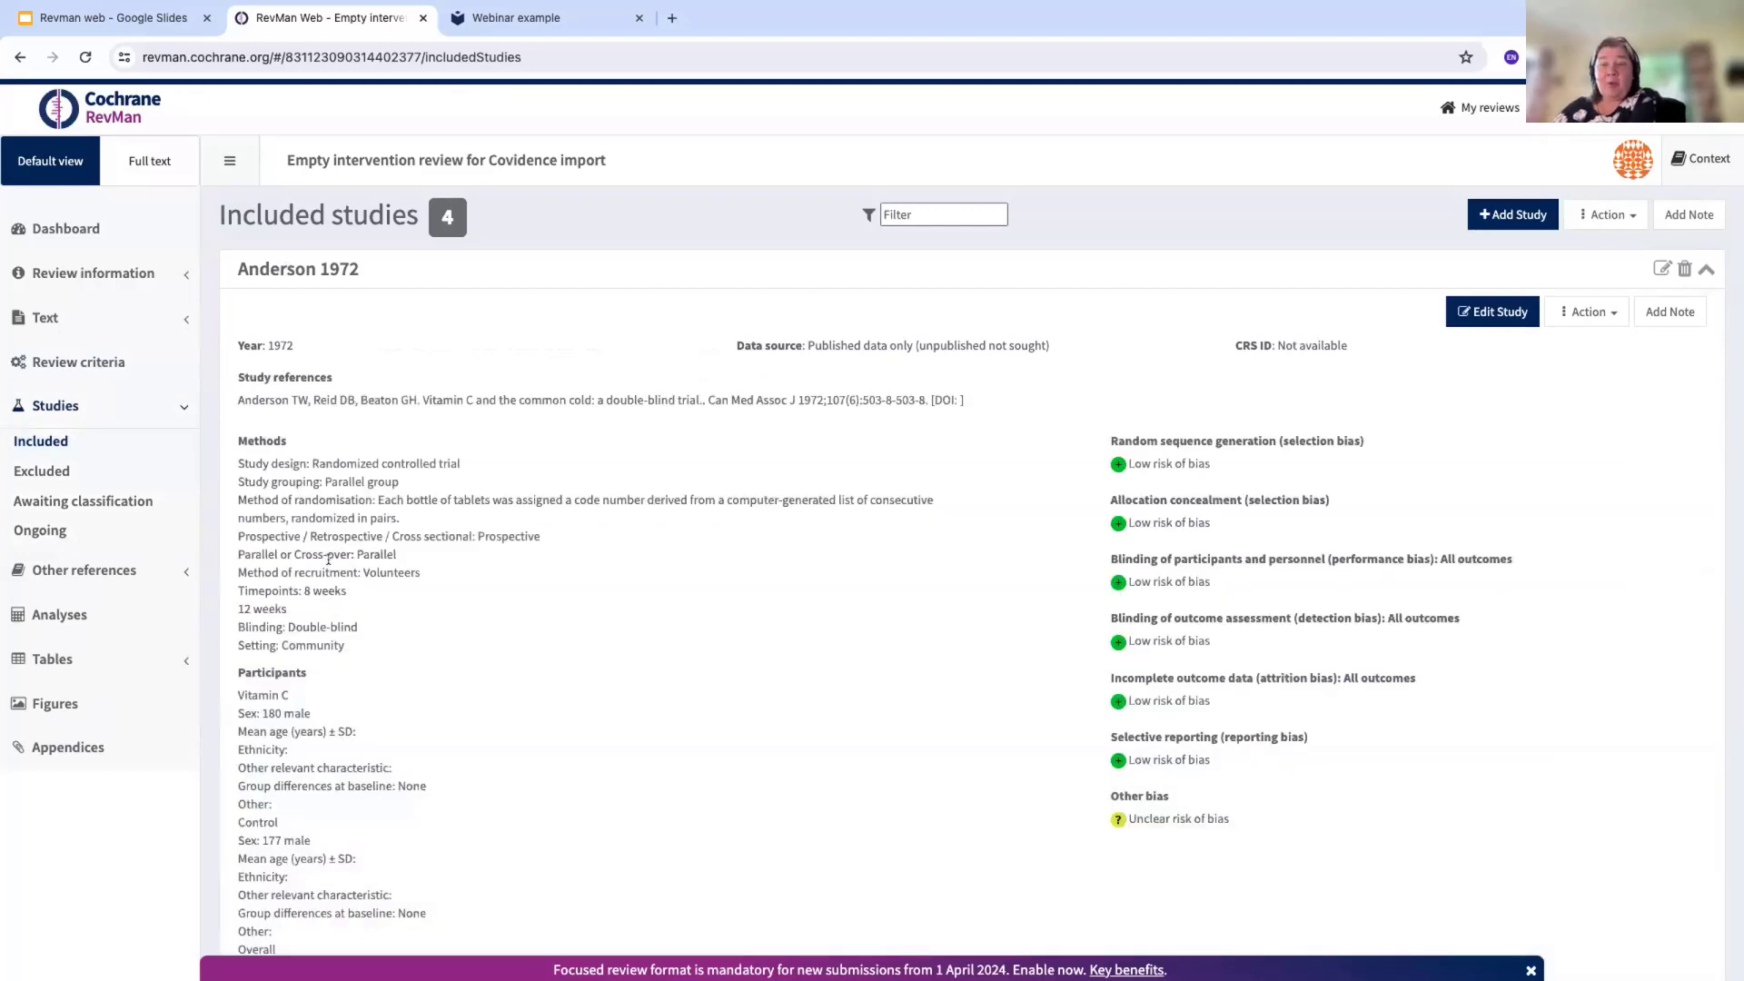
scroll(327, 562, down, 1)
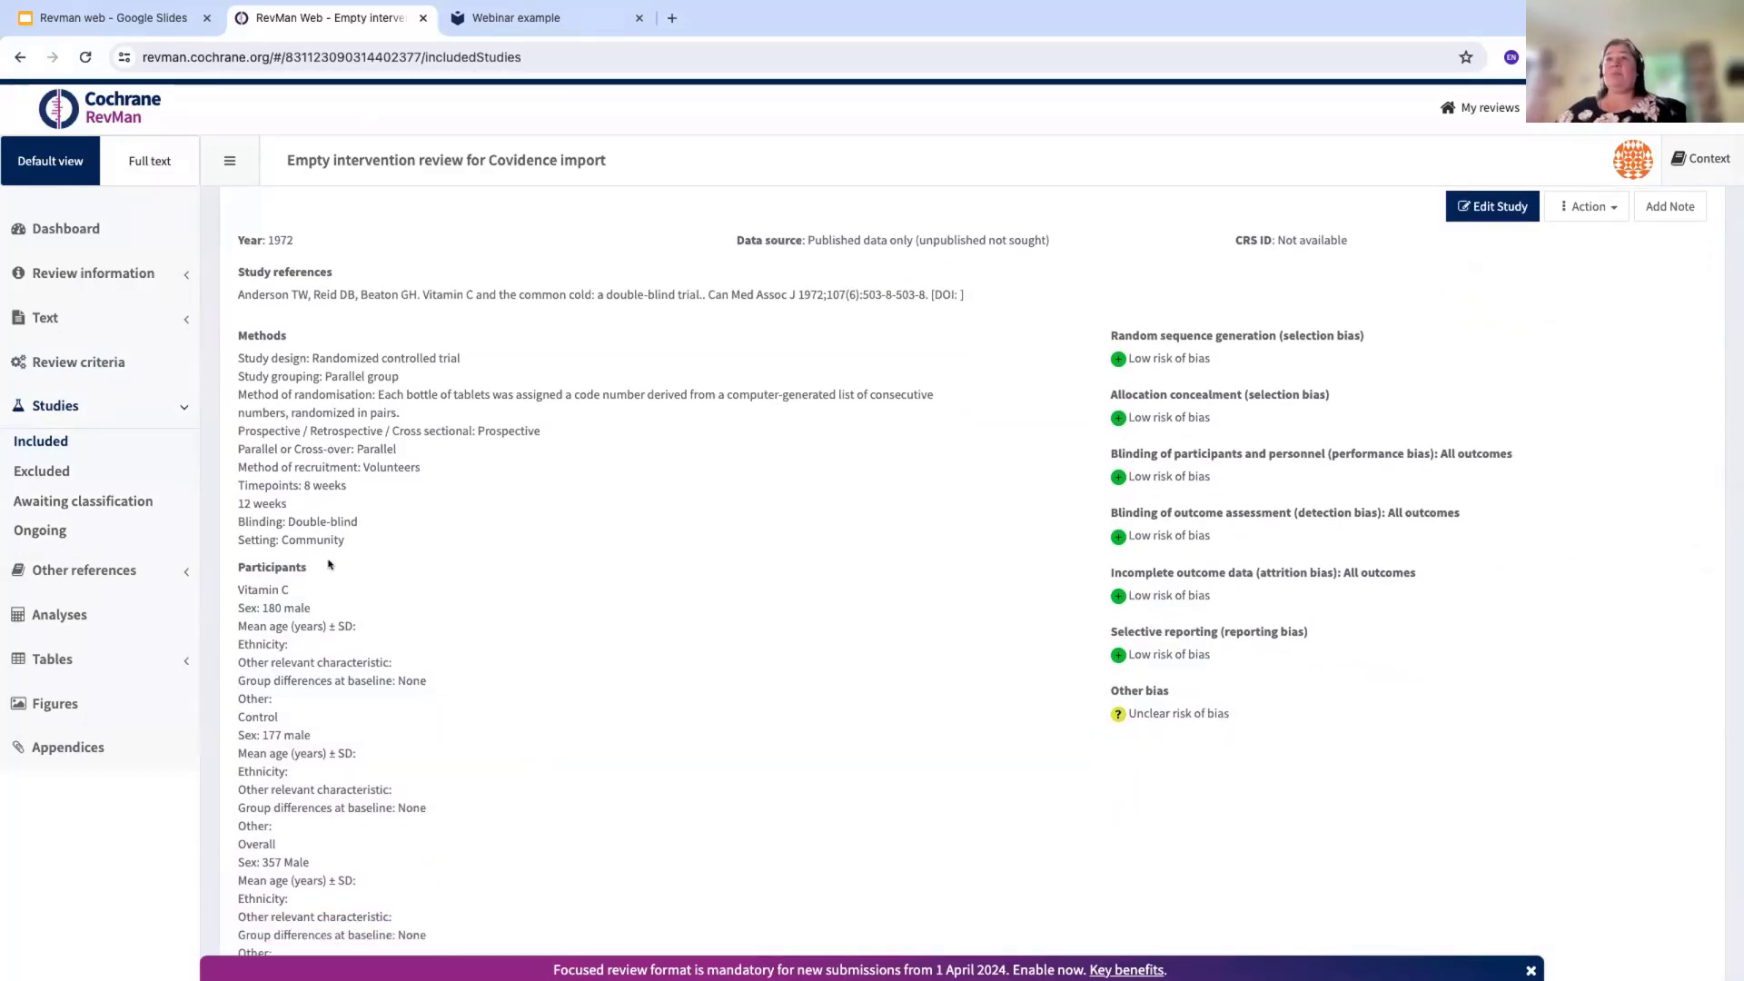
scroll(328, 564, down, 3)
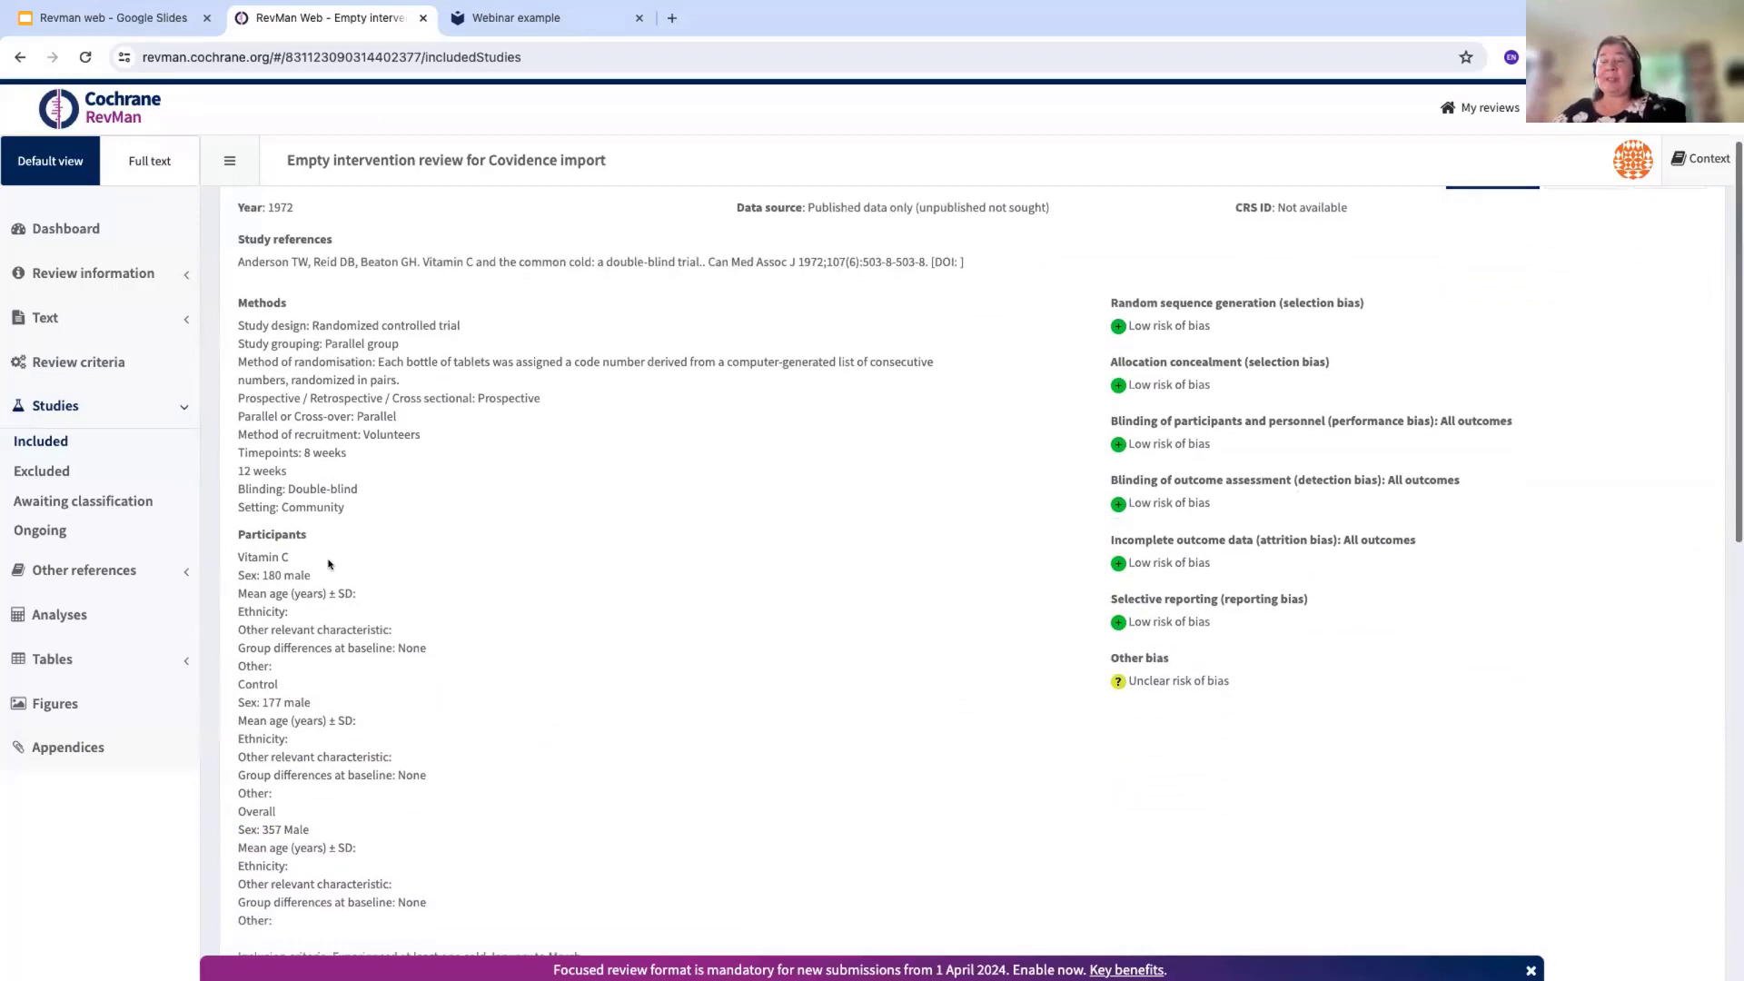
scroll(328, 564, down, 6)
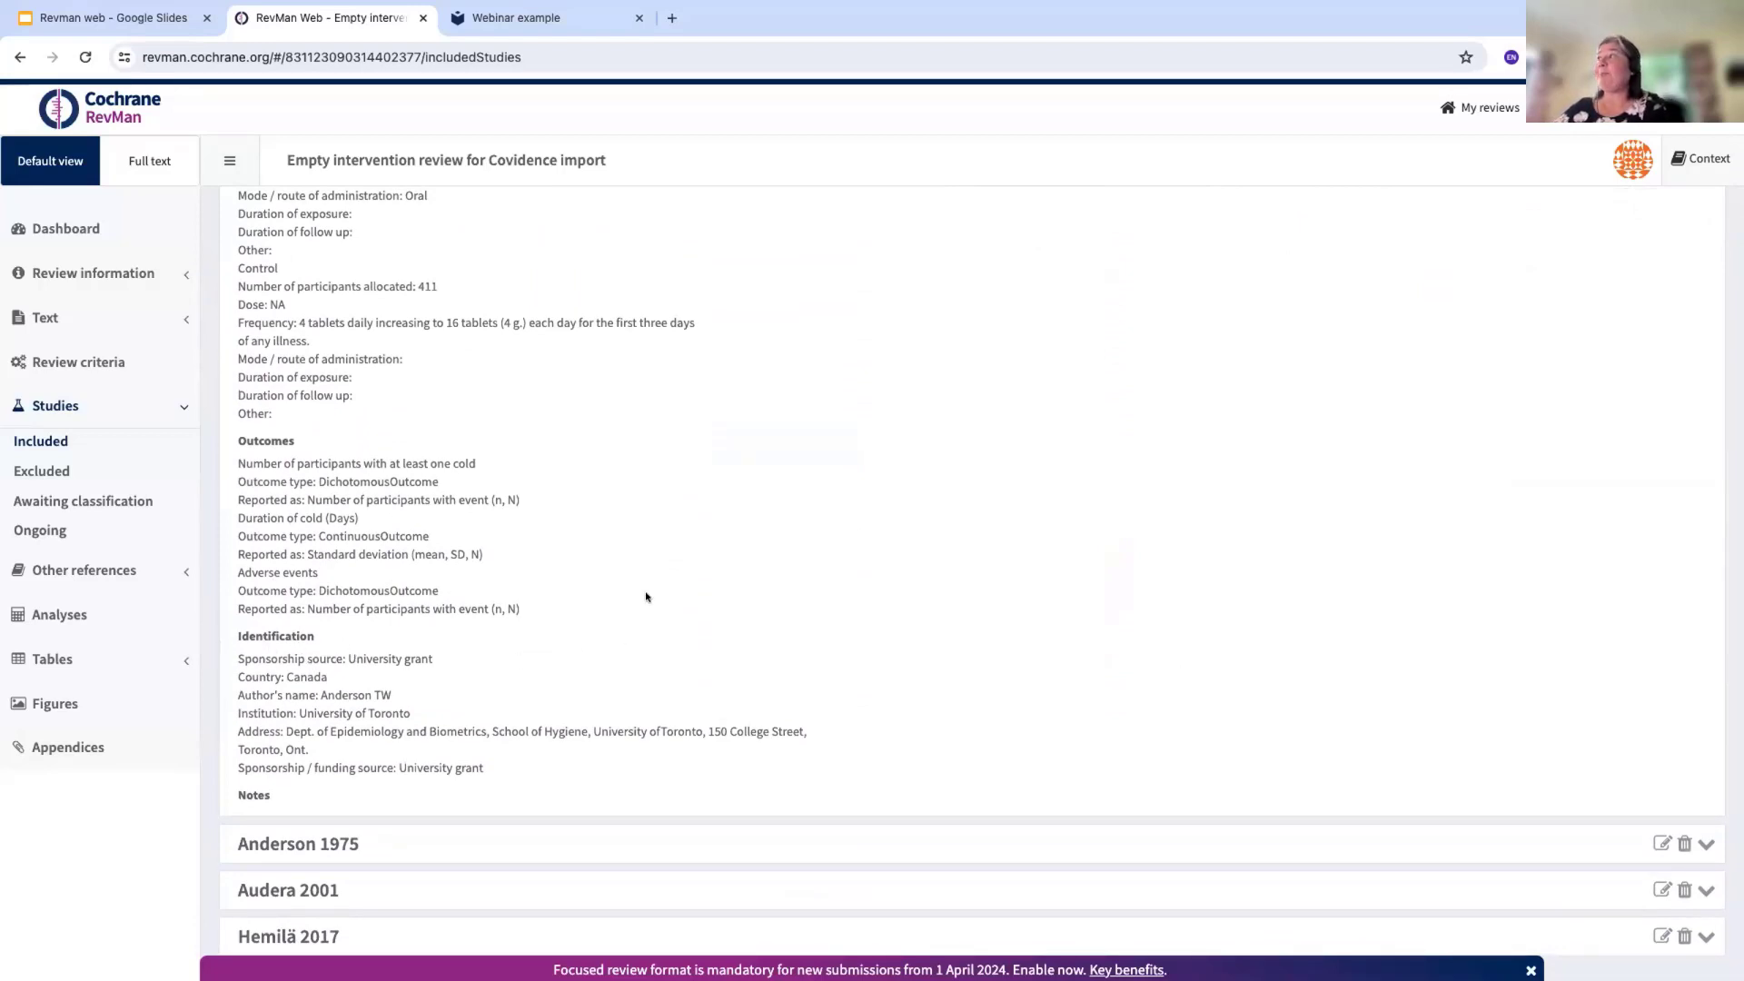
scroll(646, 597, up, 10)
scroll(646, 597, up, 2)
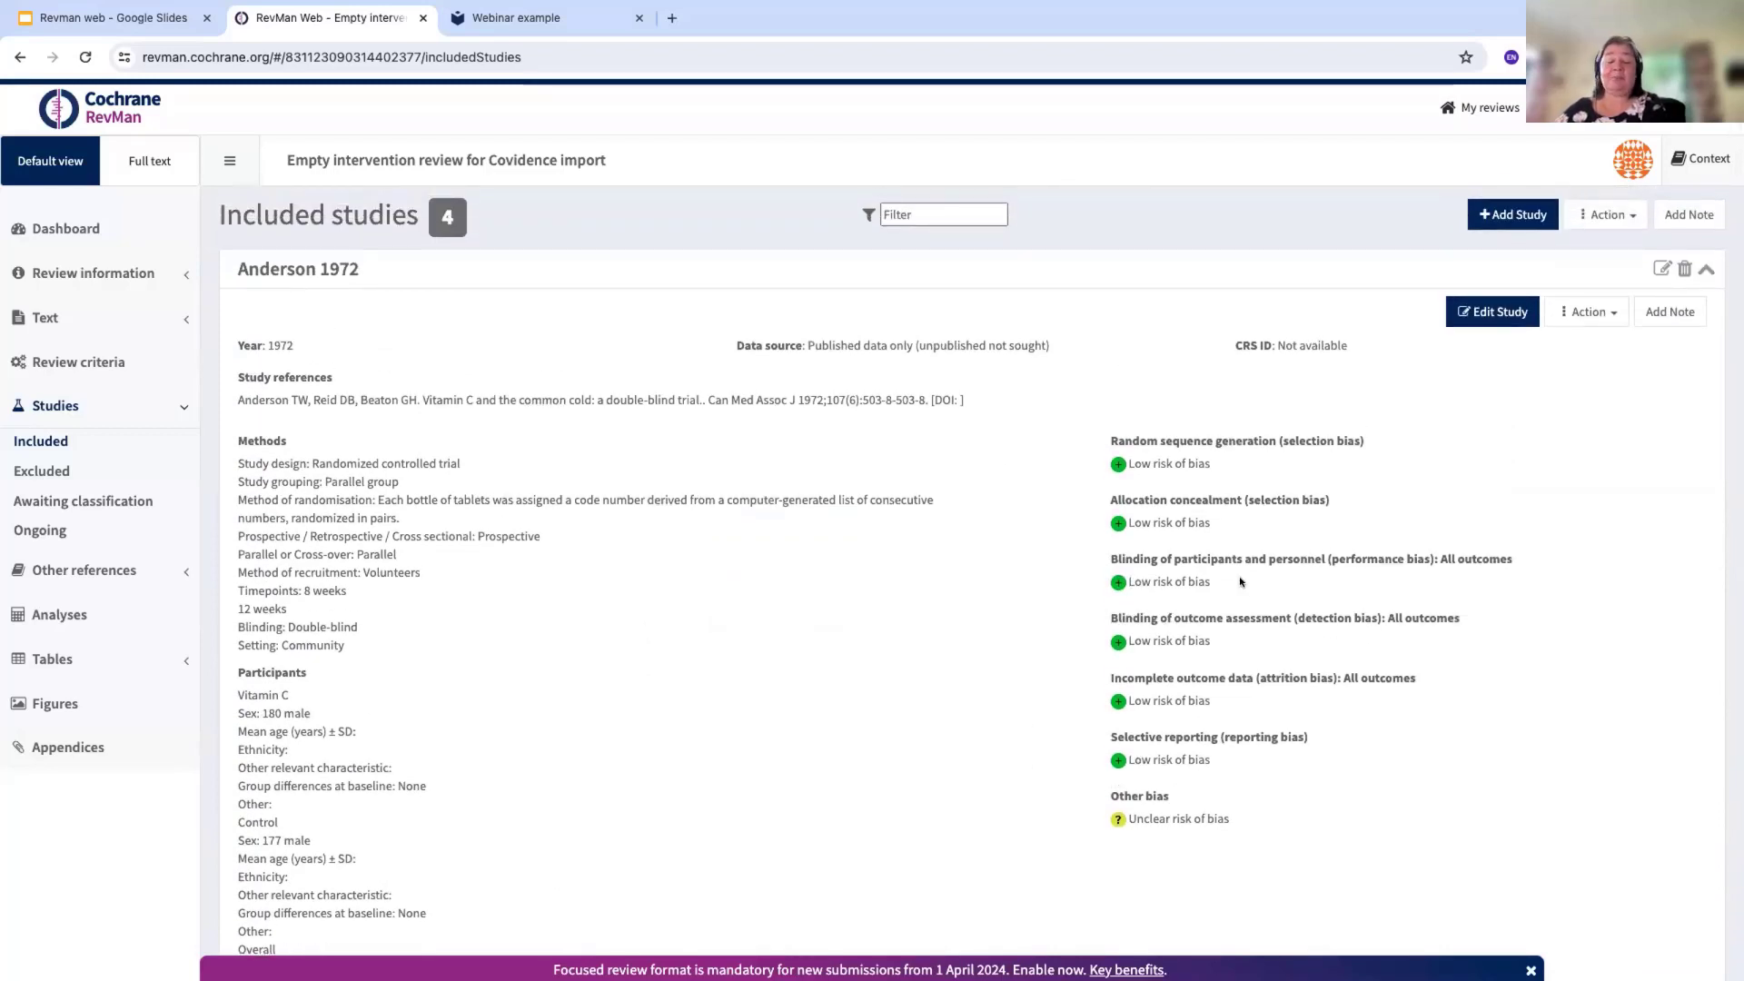
Open Anderson 1972 for editing and review its references, characteristics, study arms, result data and risk of bias
click(1507, 314)
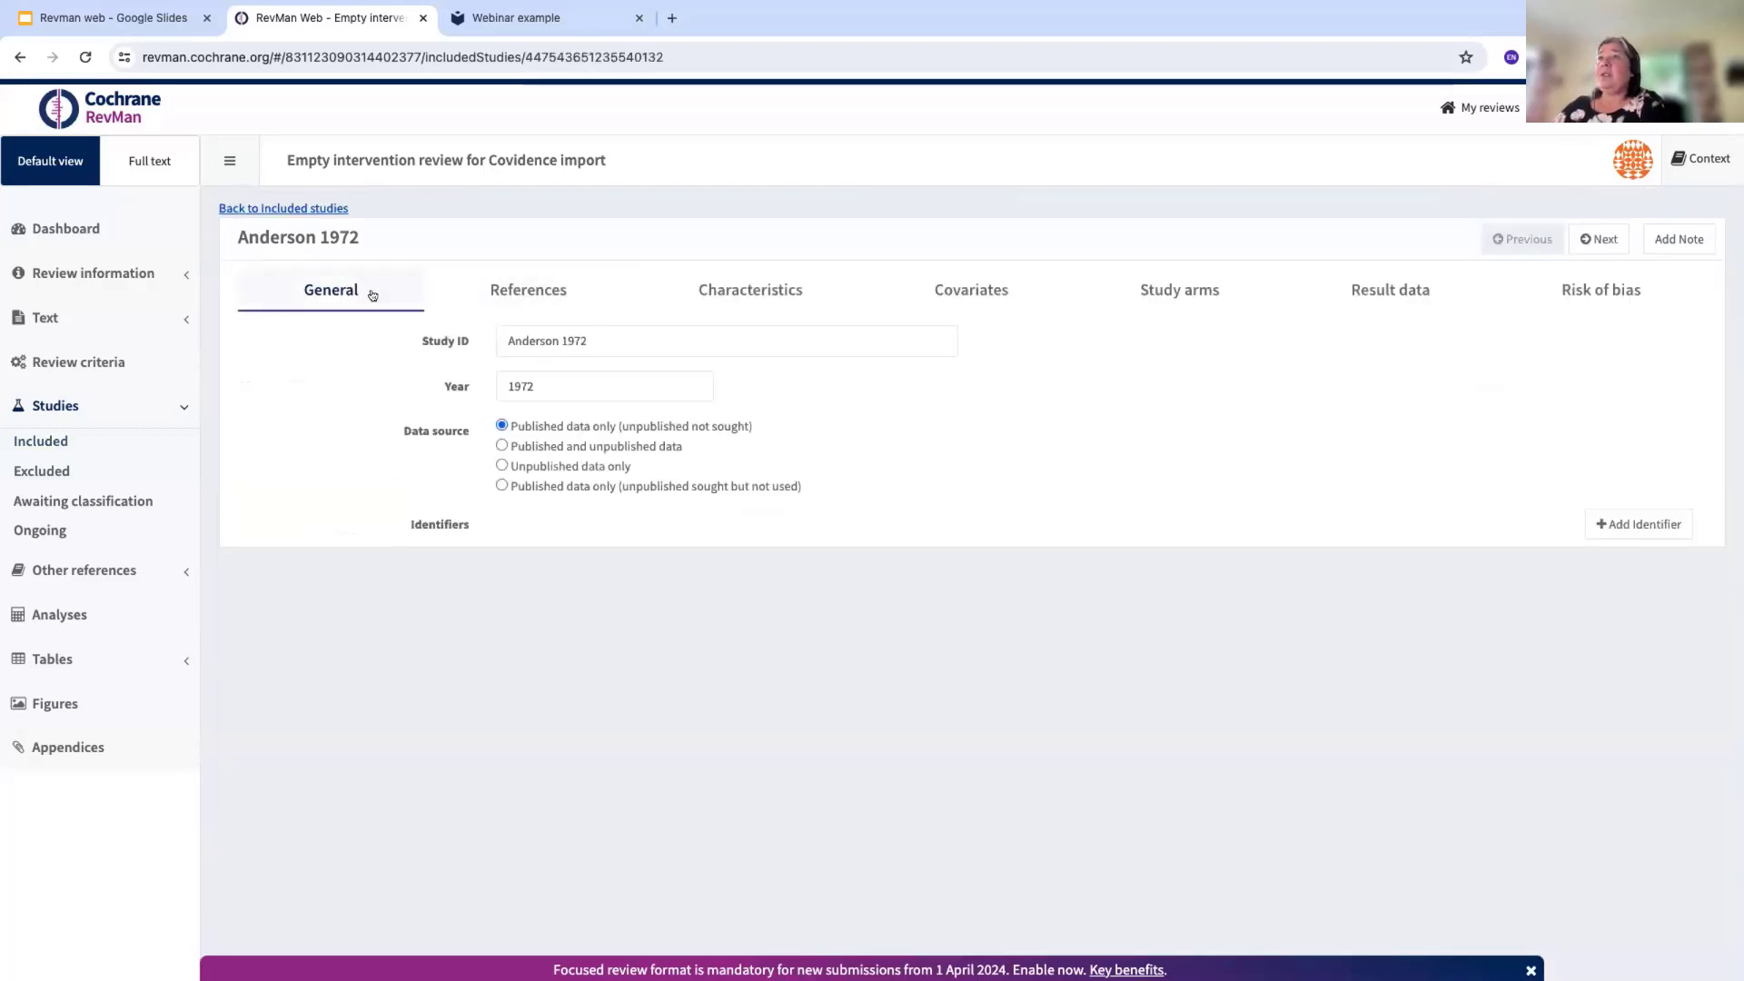
click(567, 292)
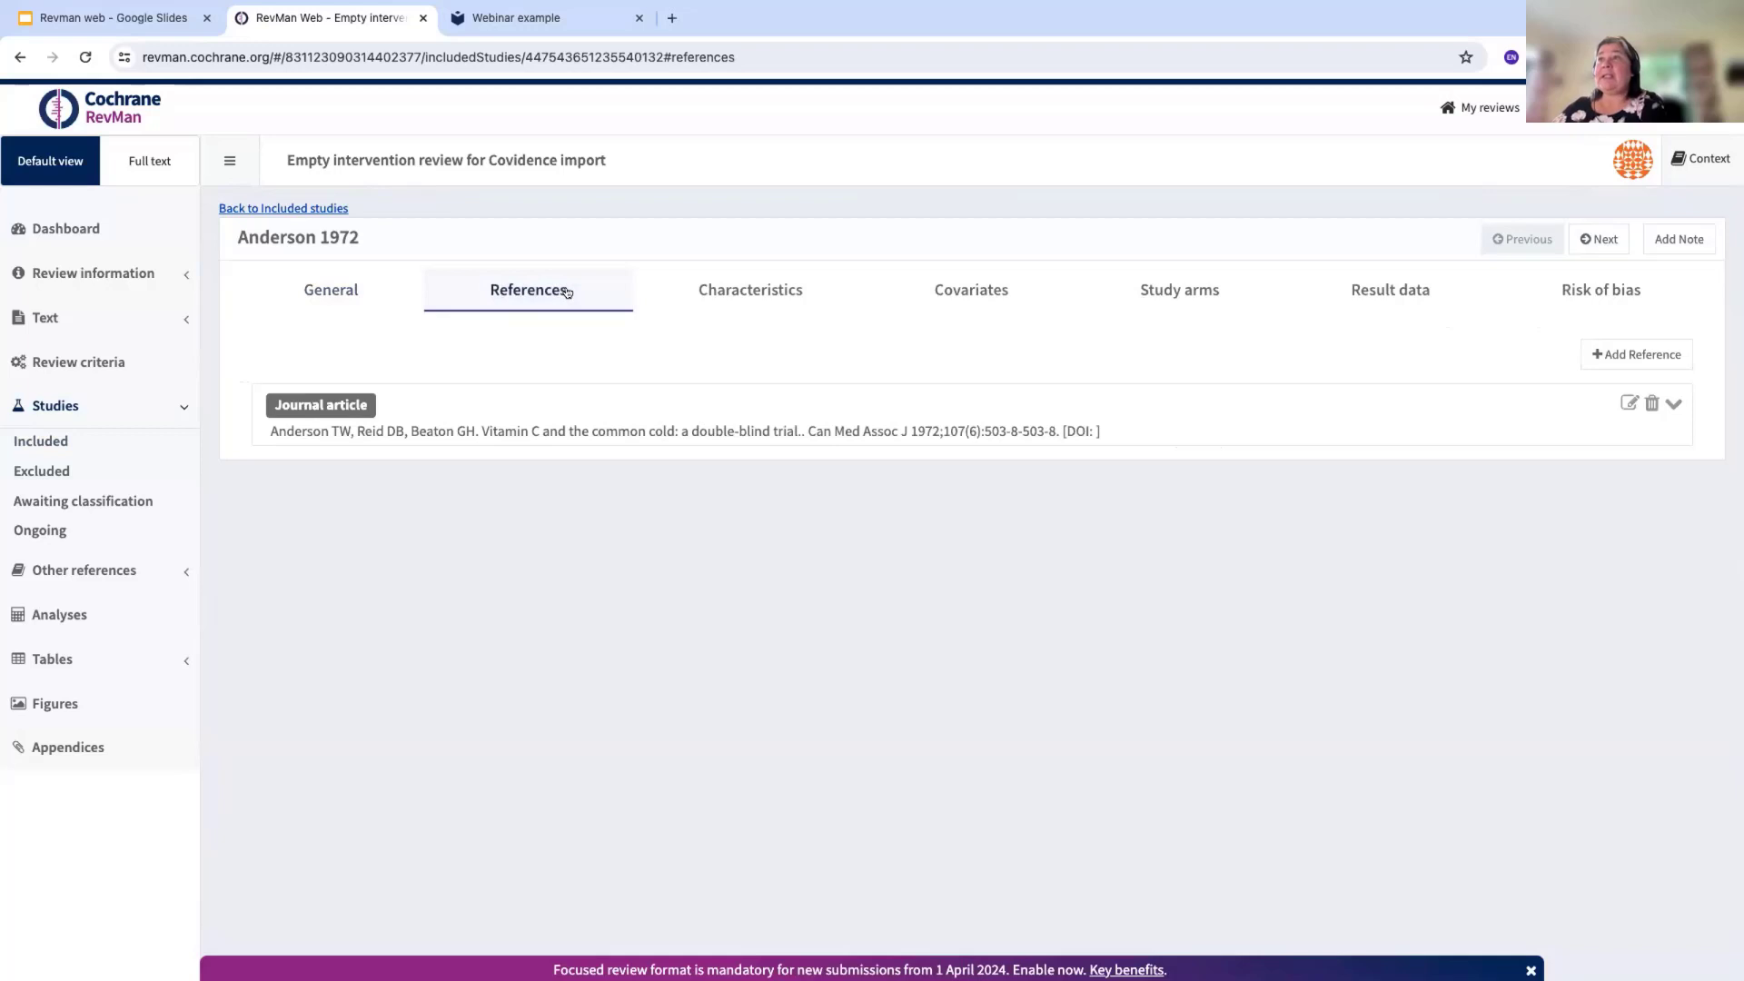
click(755, 292)
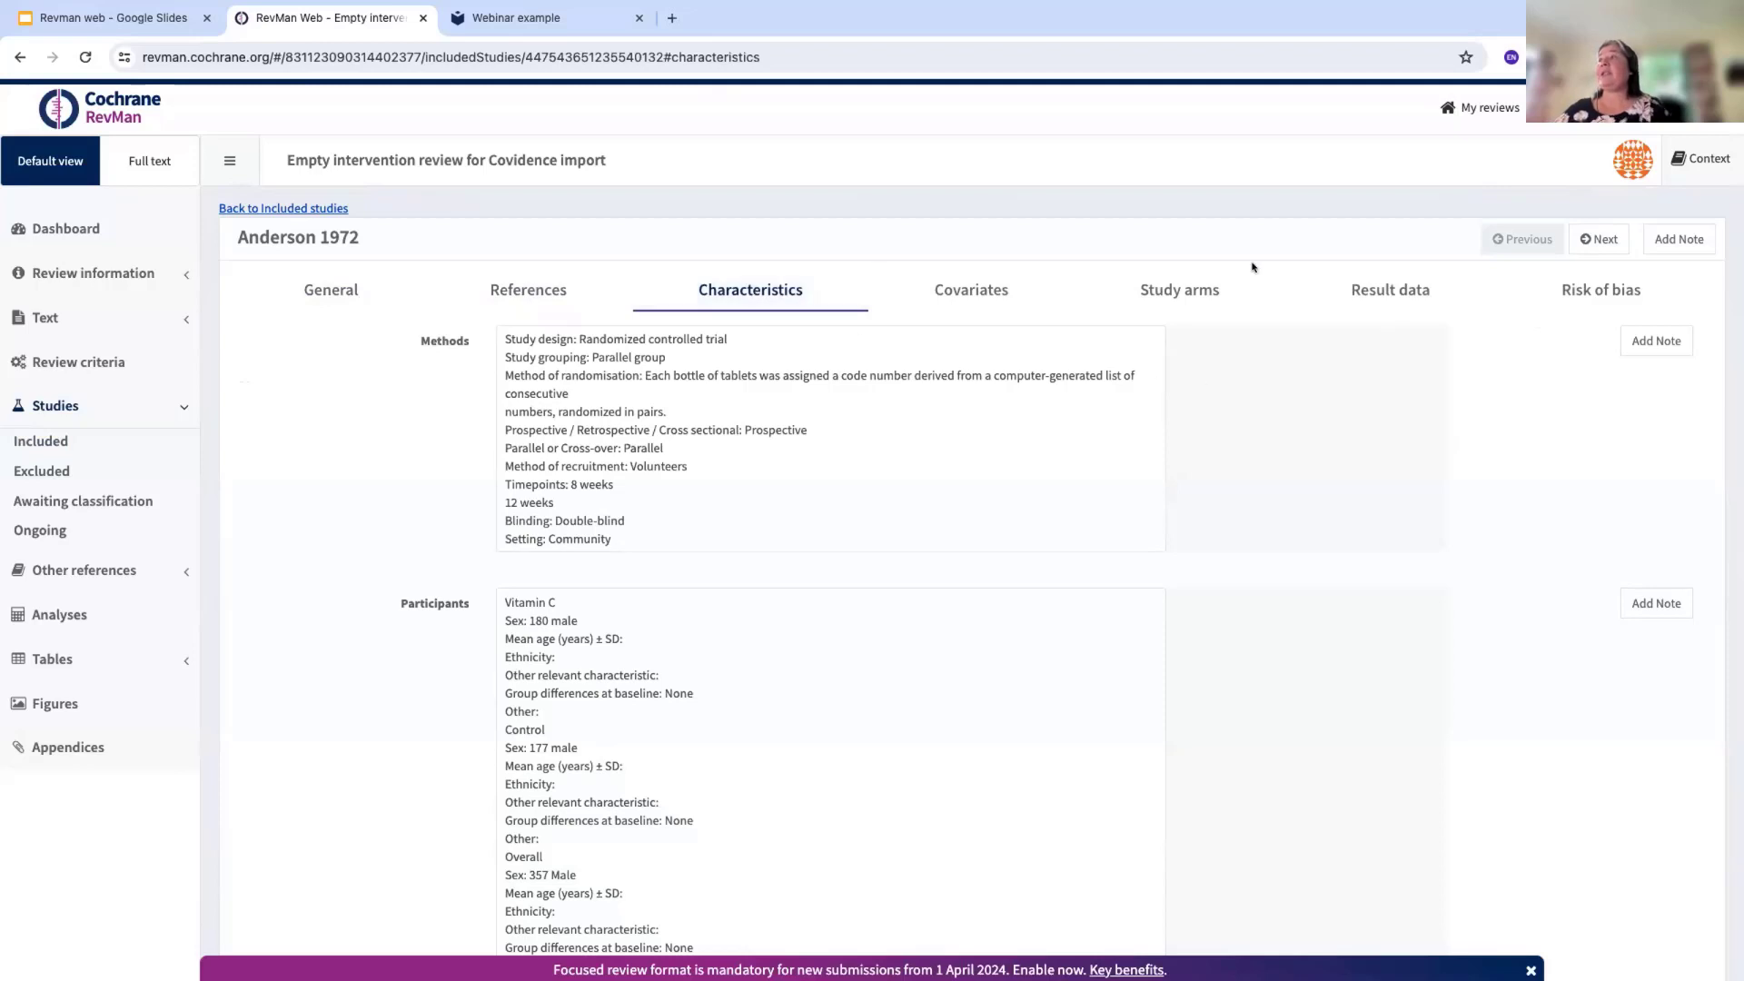
click(1206, 290)
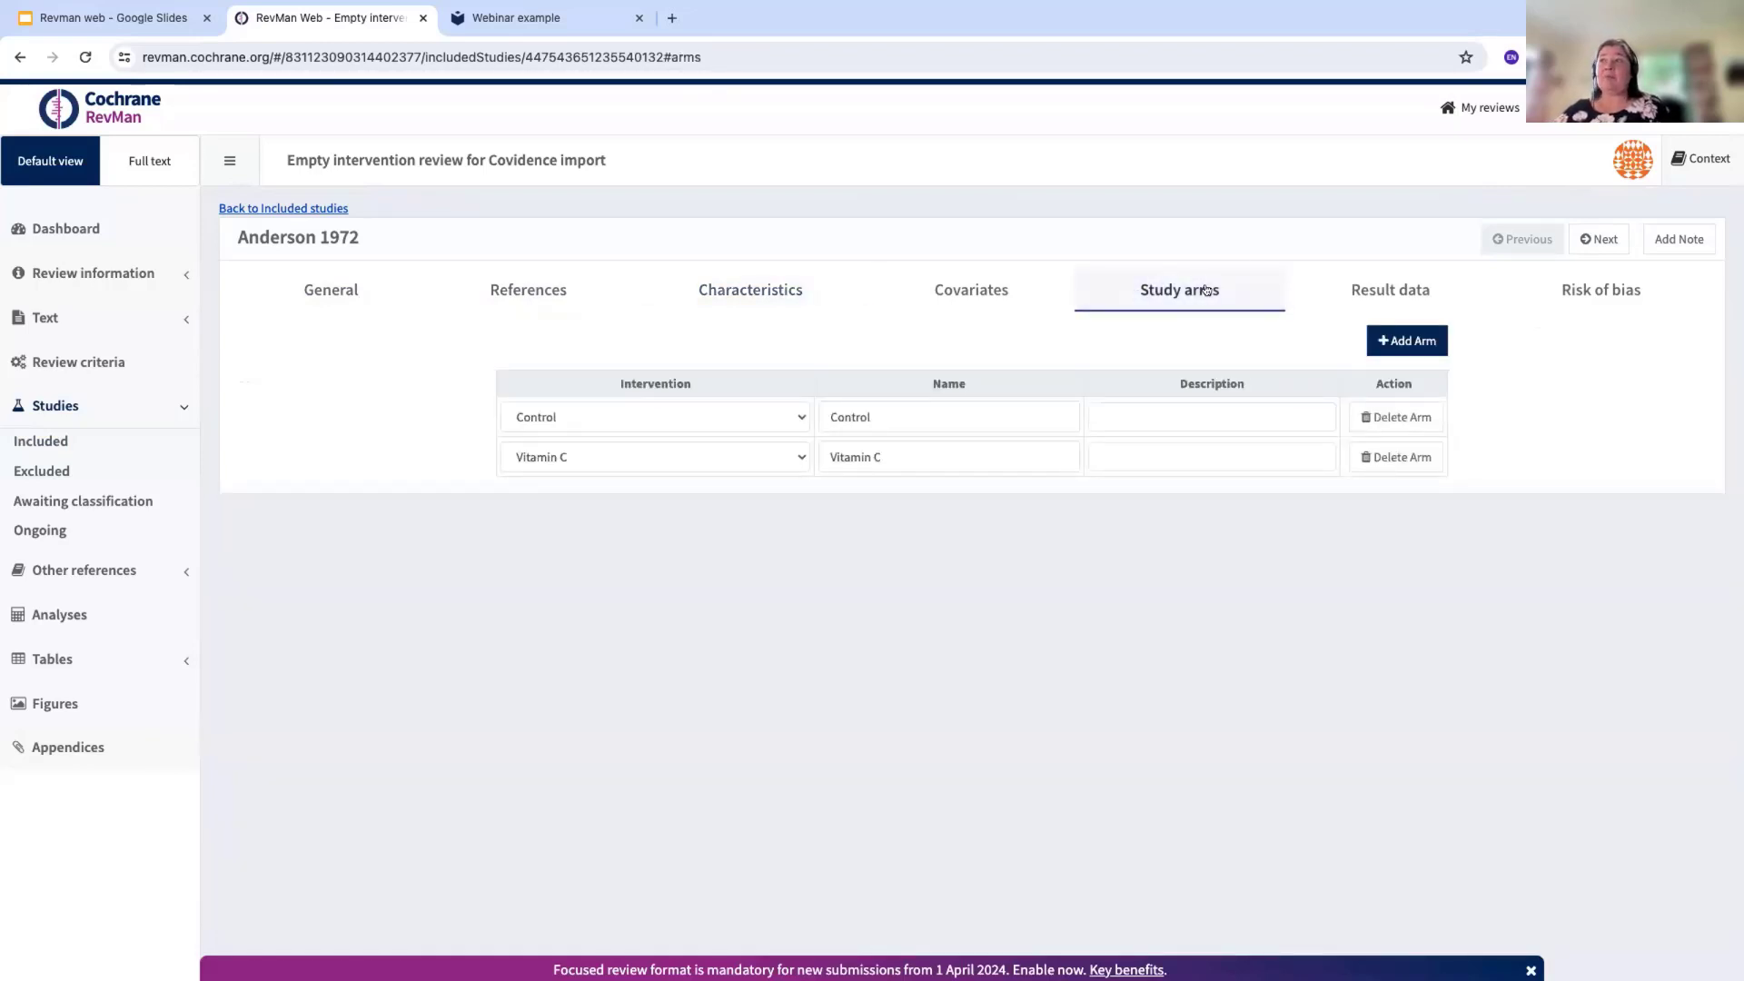
click(1397, 292)
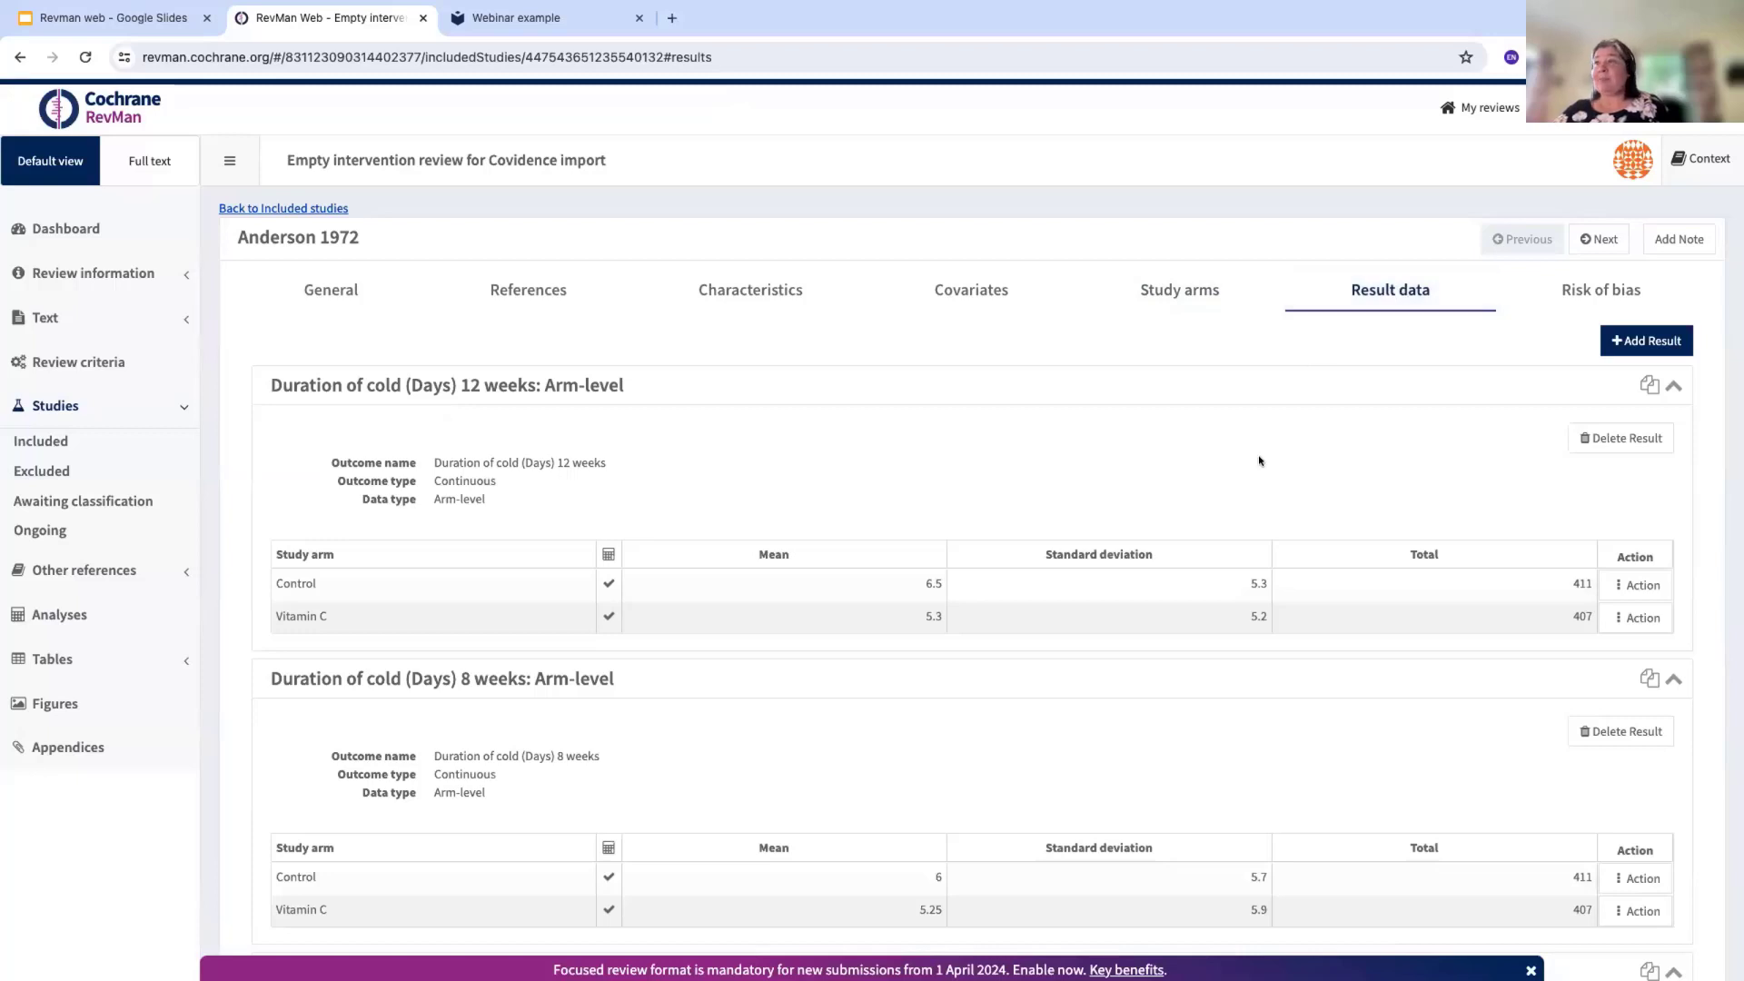
click(1596, 289)
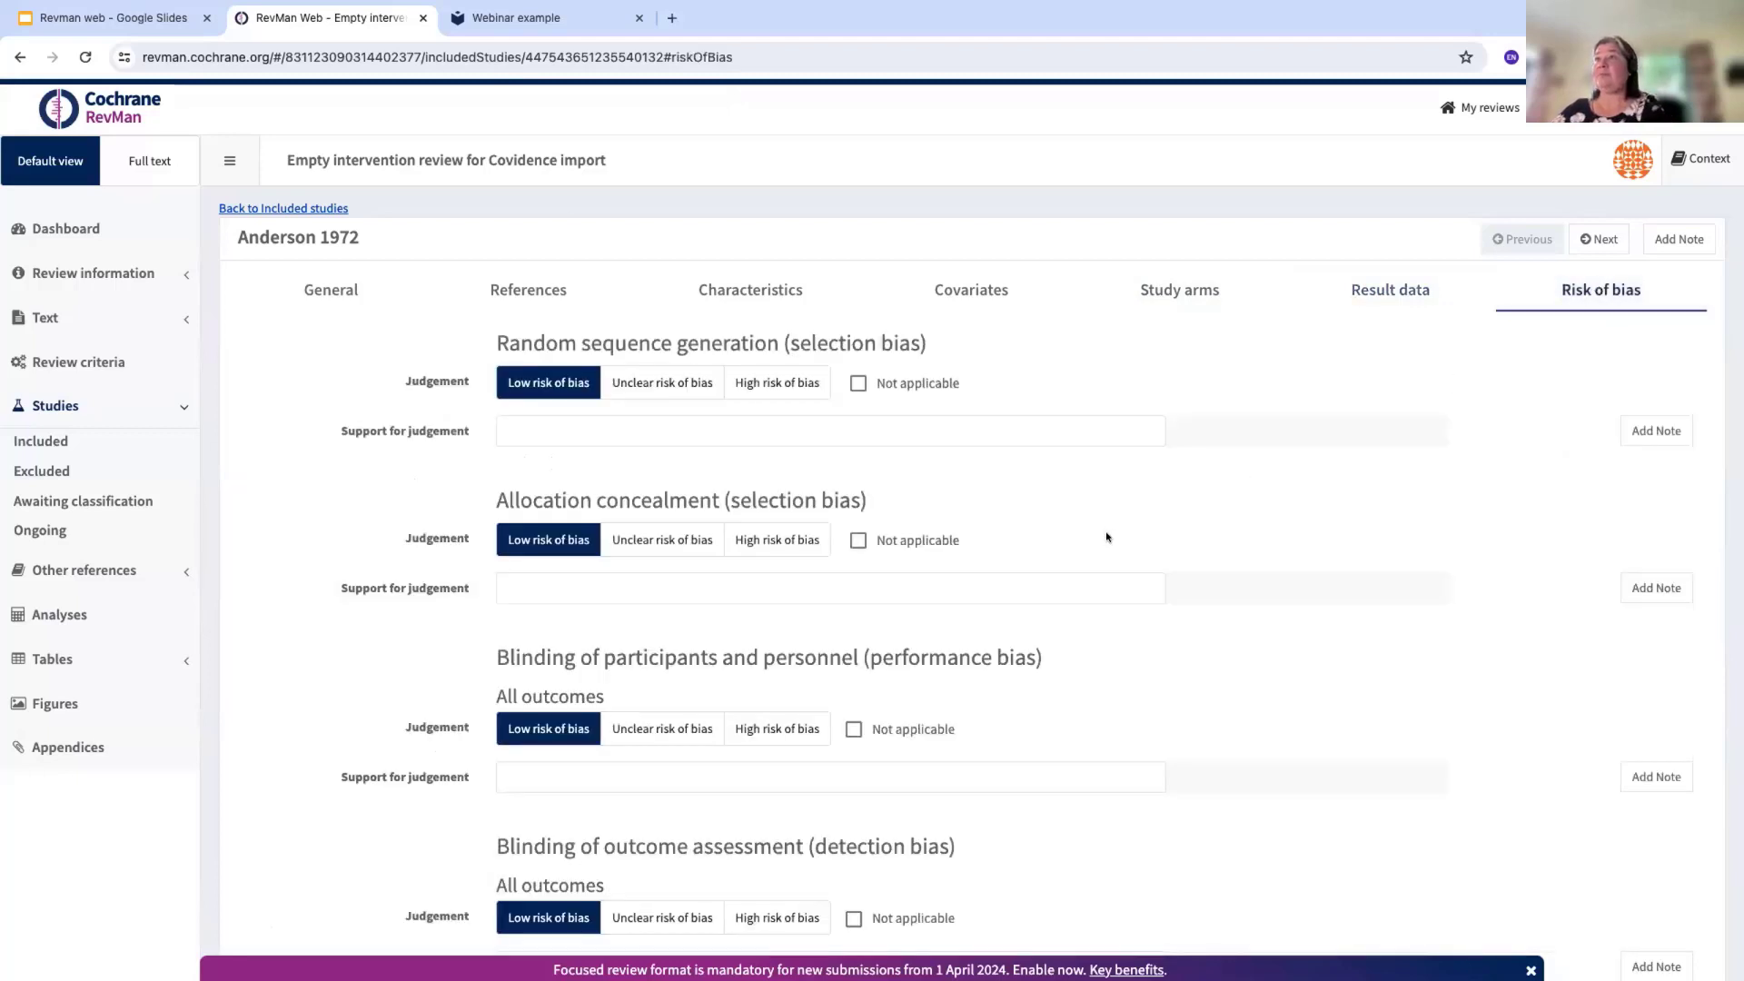
Leave the Anderson 1972 record and open the review's analyses
click(249, 208)
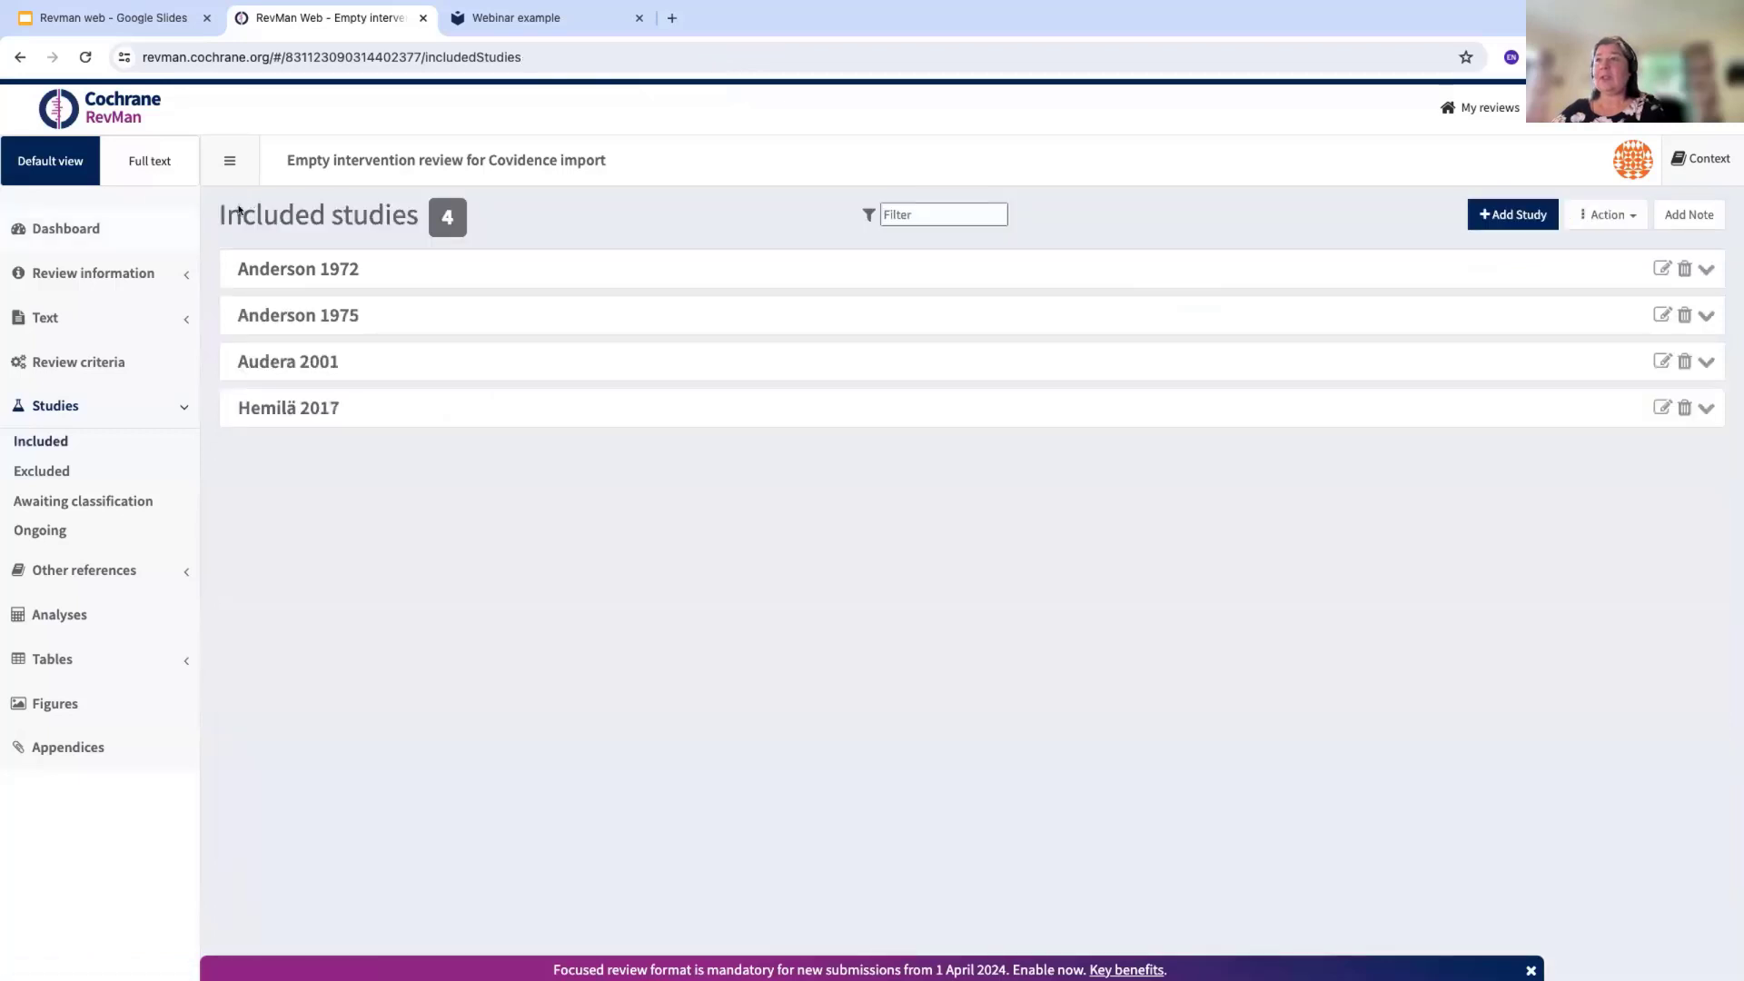
click(59, 615)
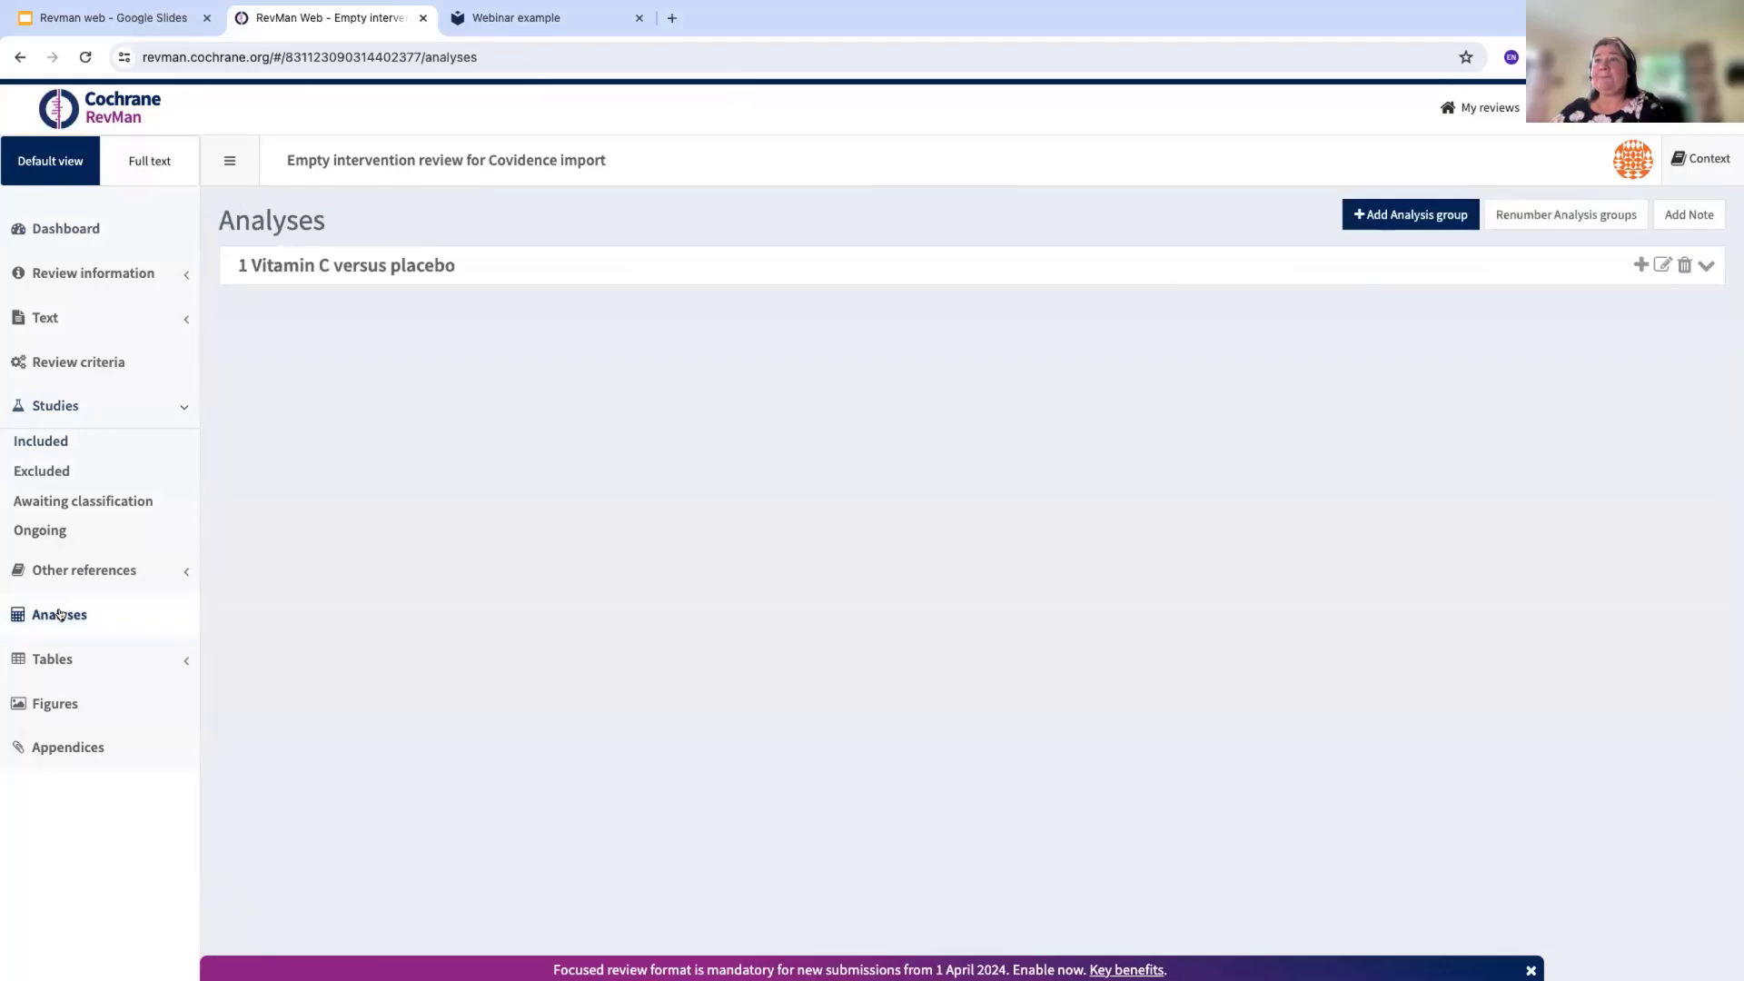
Expand the Vitamin C versus placebo group and examine the sensitivity forest plot of analysis 1.1 Number of colds
click(474, 263)
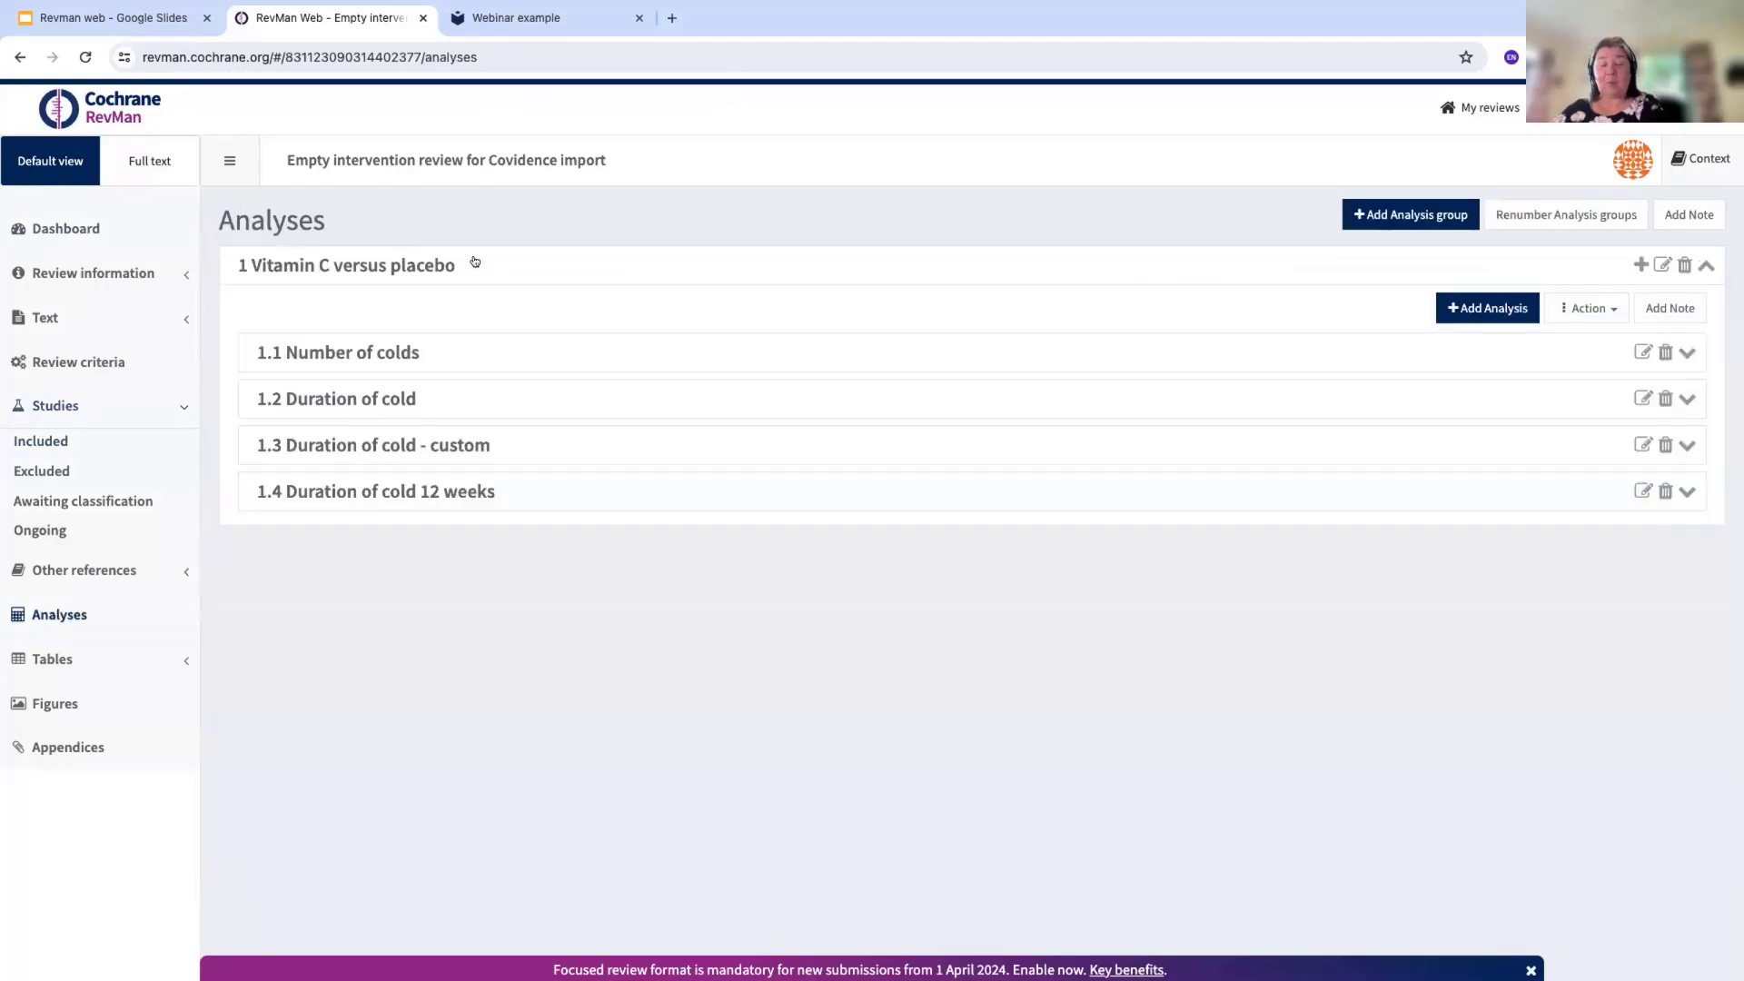
click(411, 352)
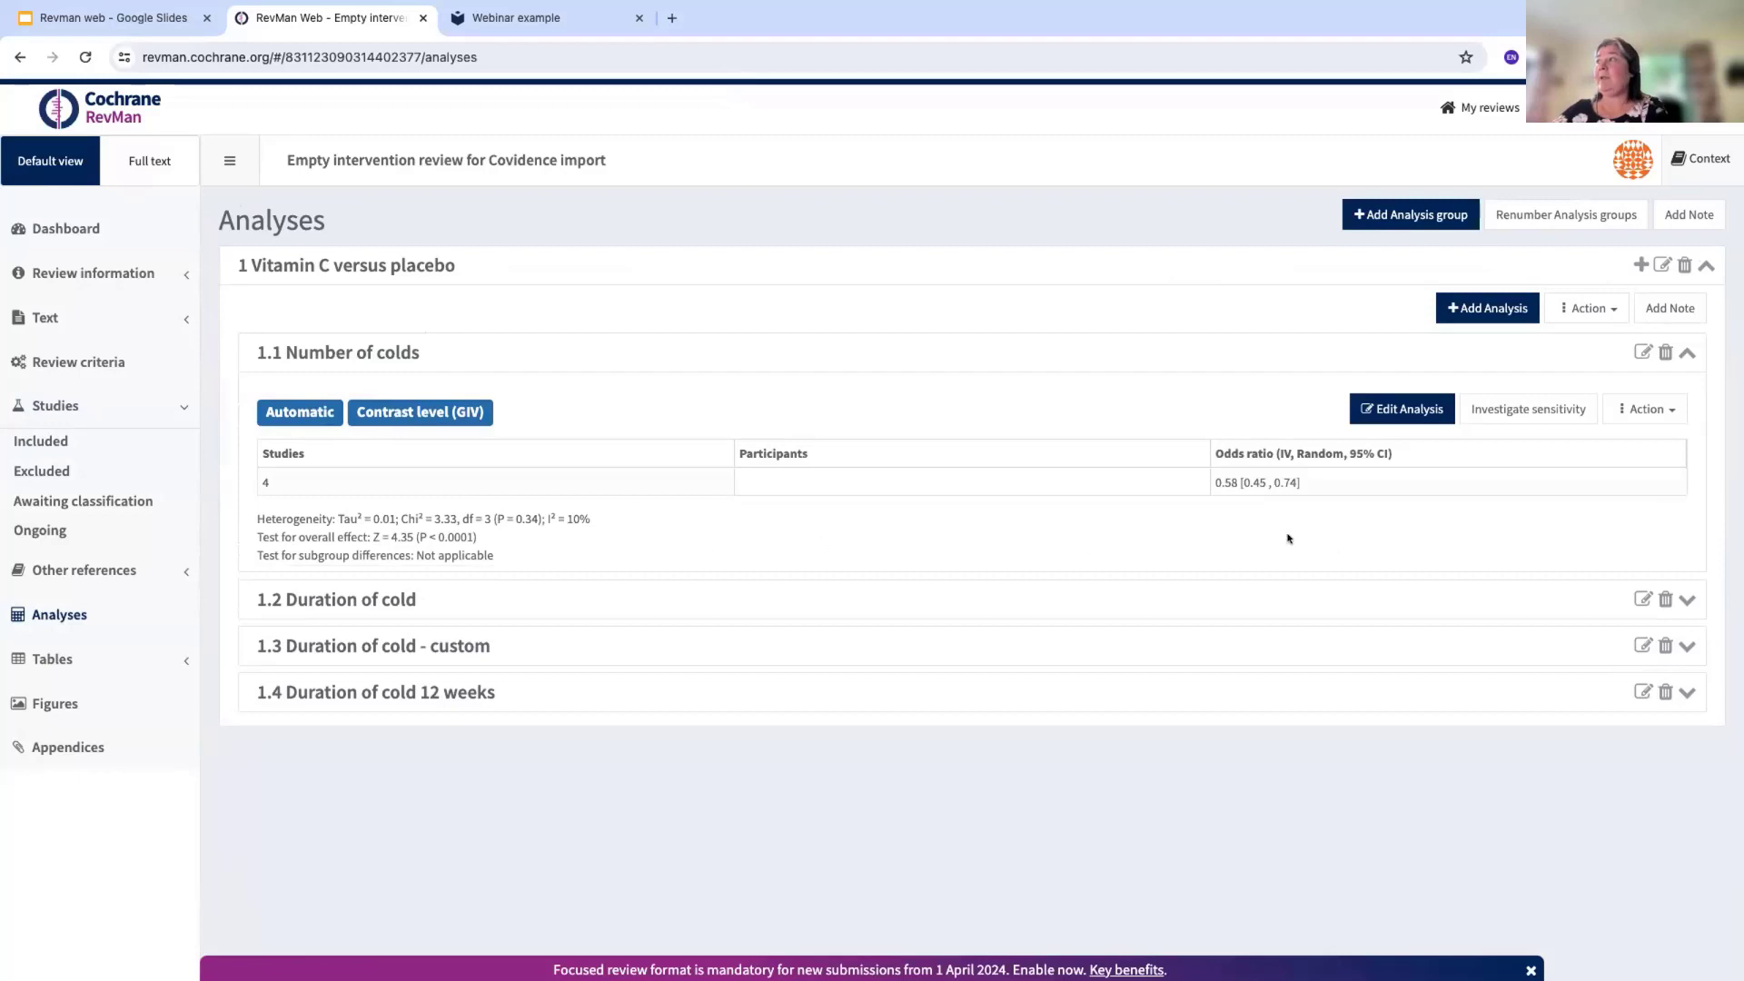
click(1556, 415)
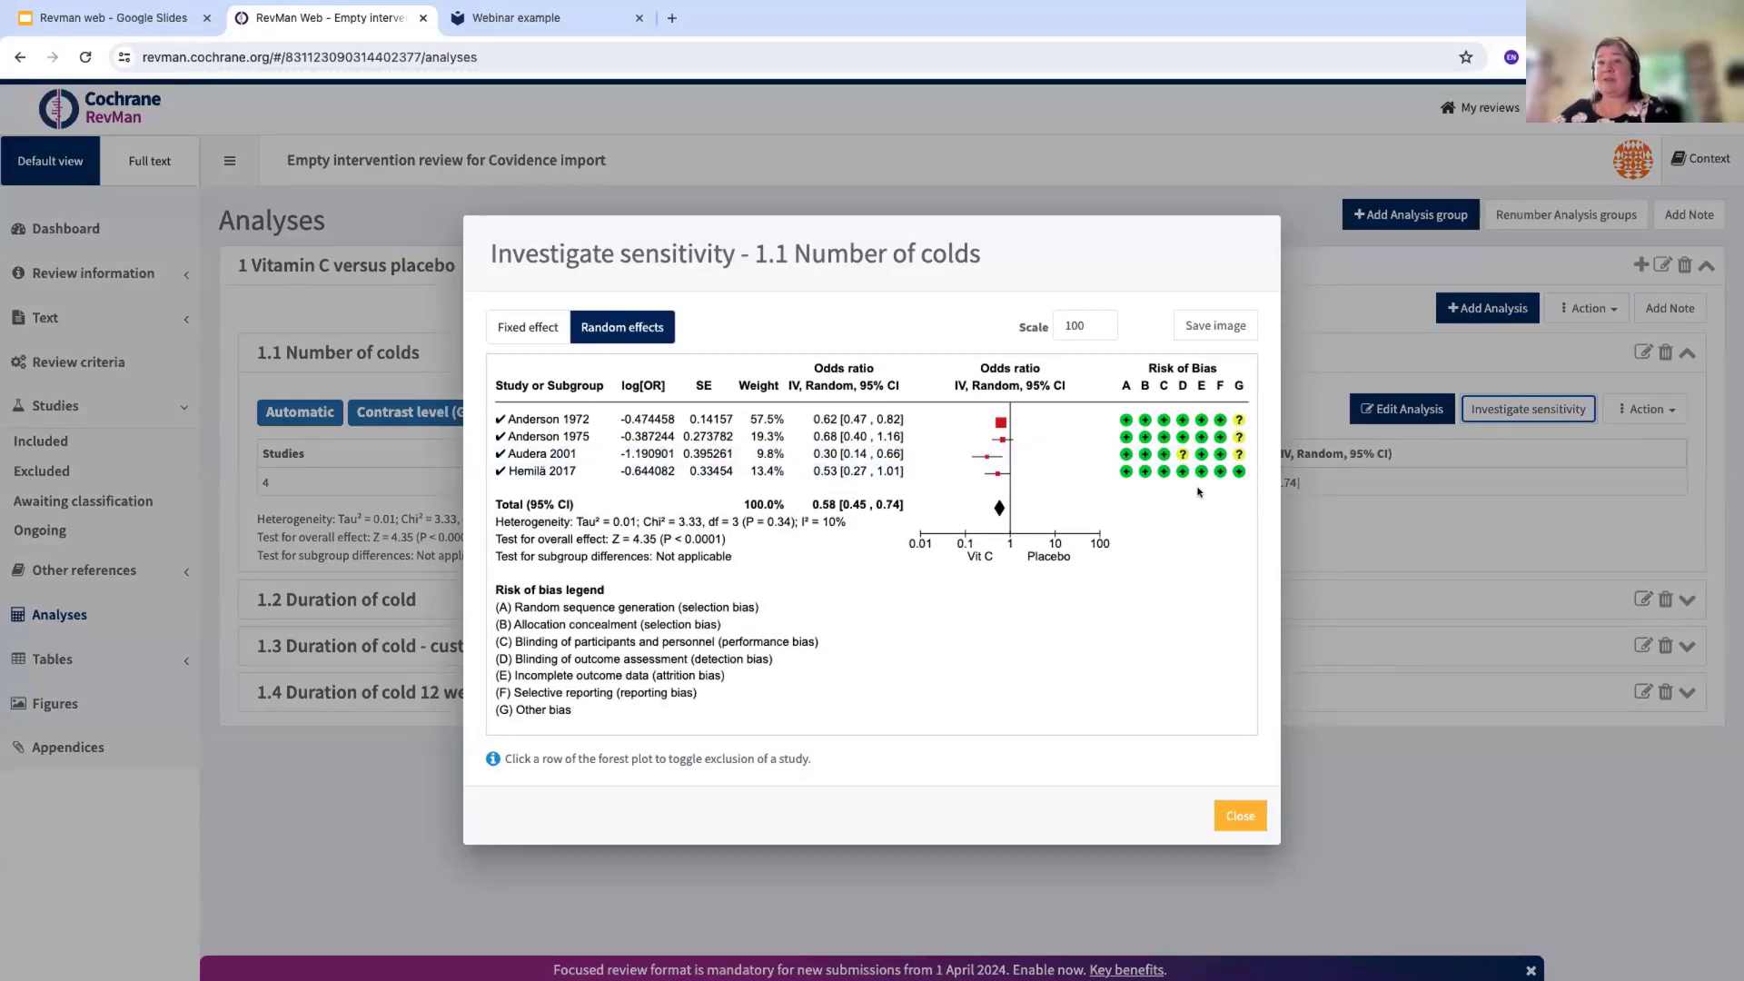
click(1232, 825)
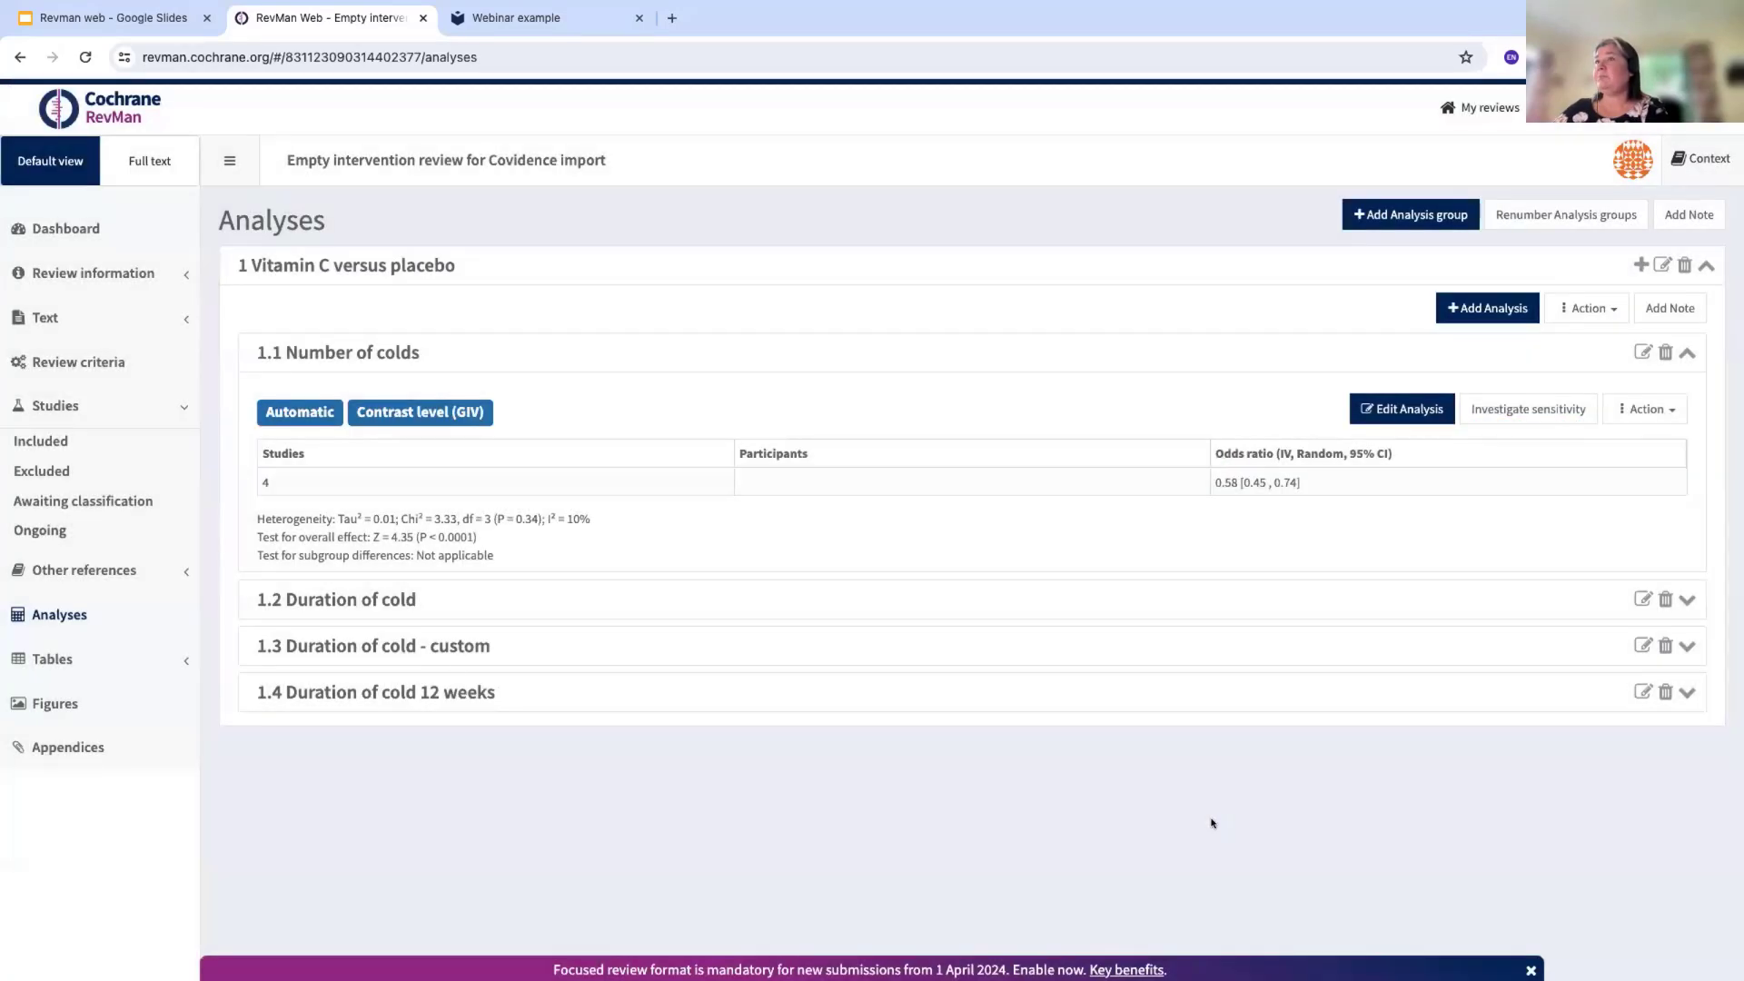
click(1687, 352)
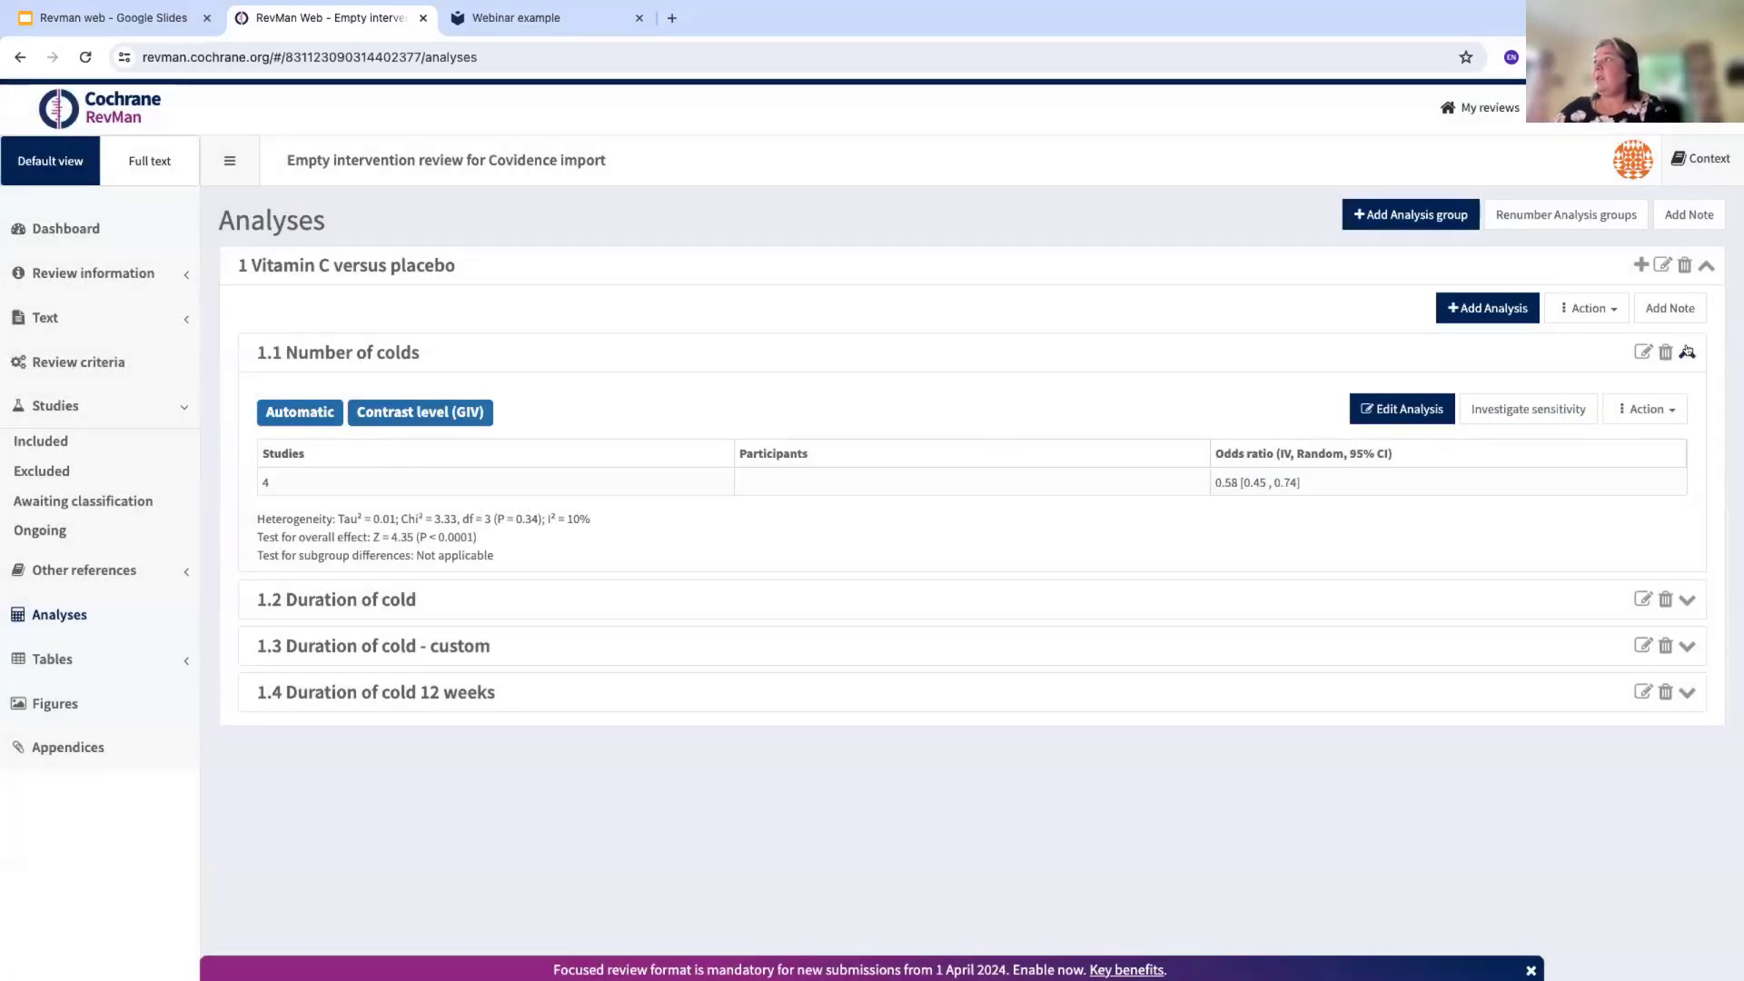
Examine the results and the sensitivity forest plot of analysis 1.2 Duration of cold
click(534, 404)
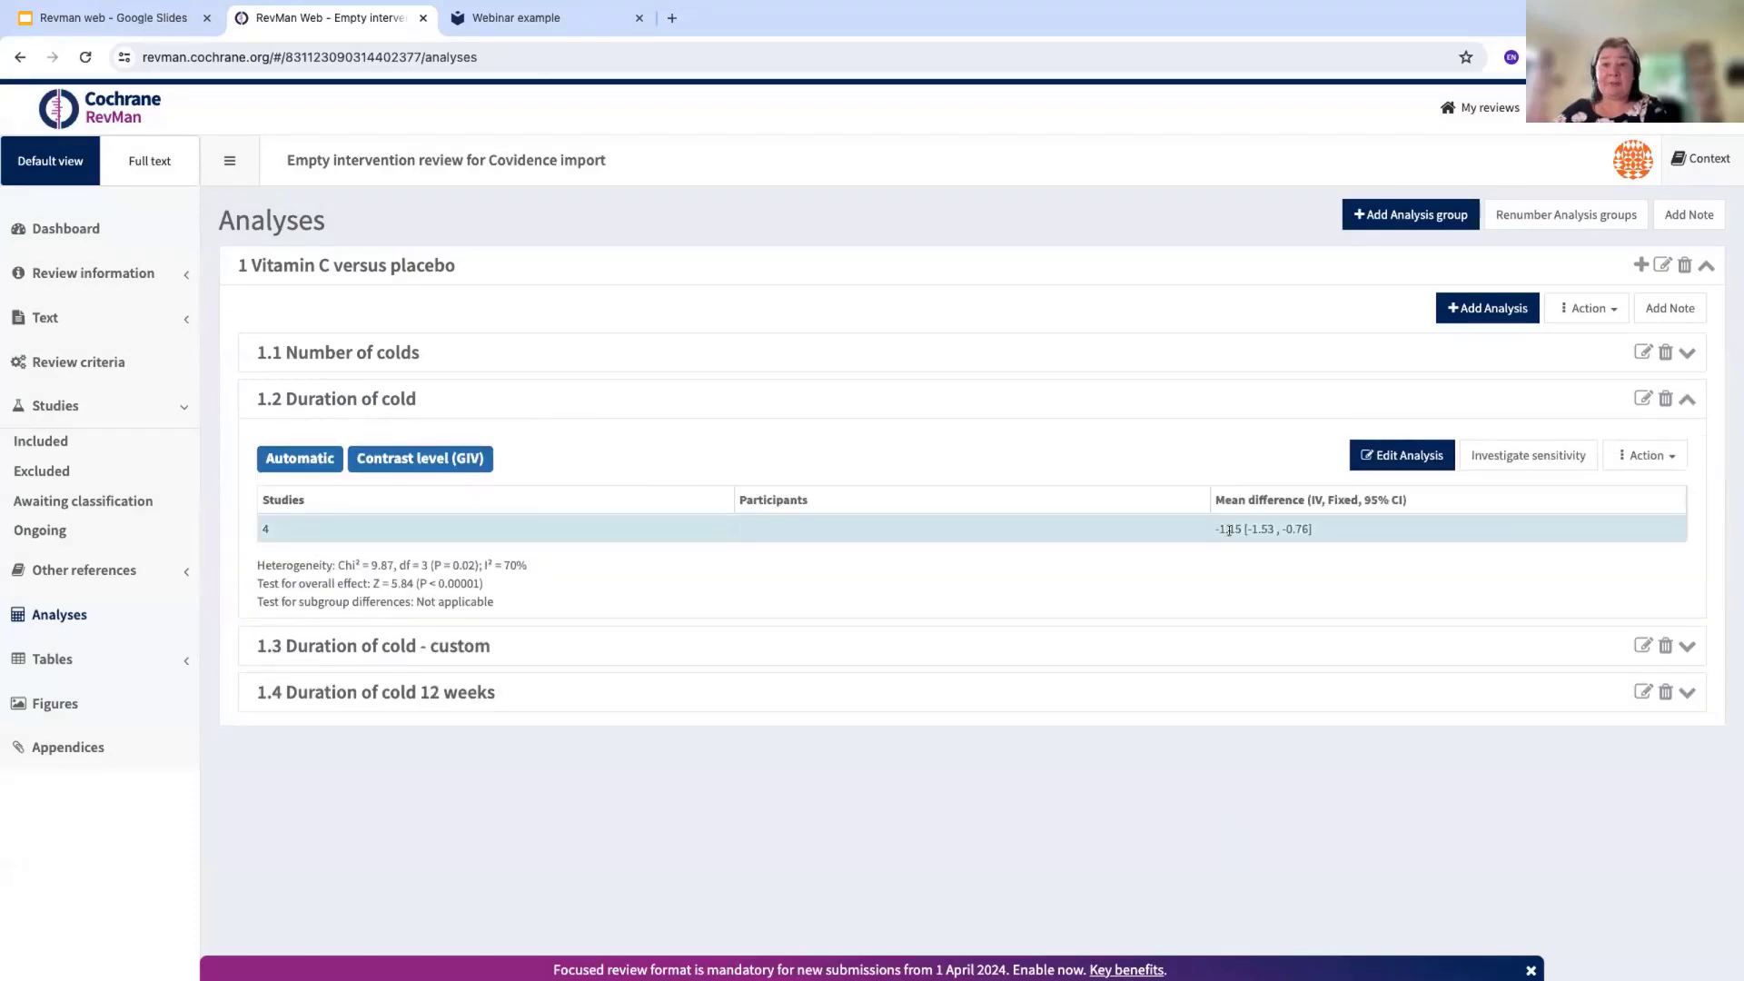
click(1556, 459)
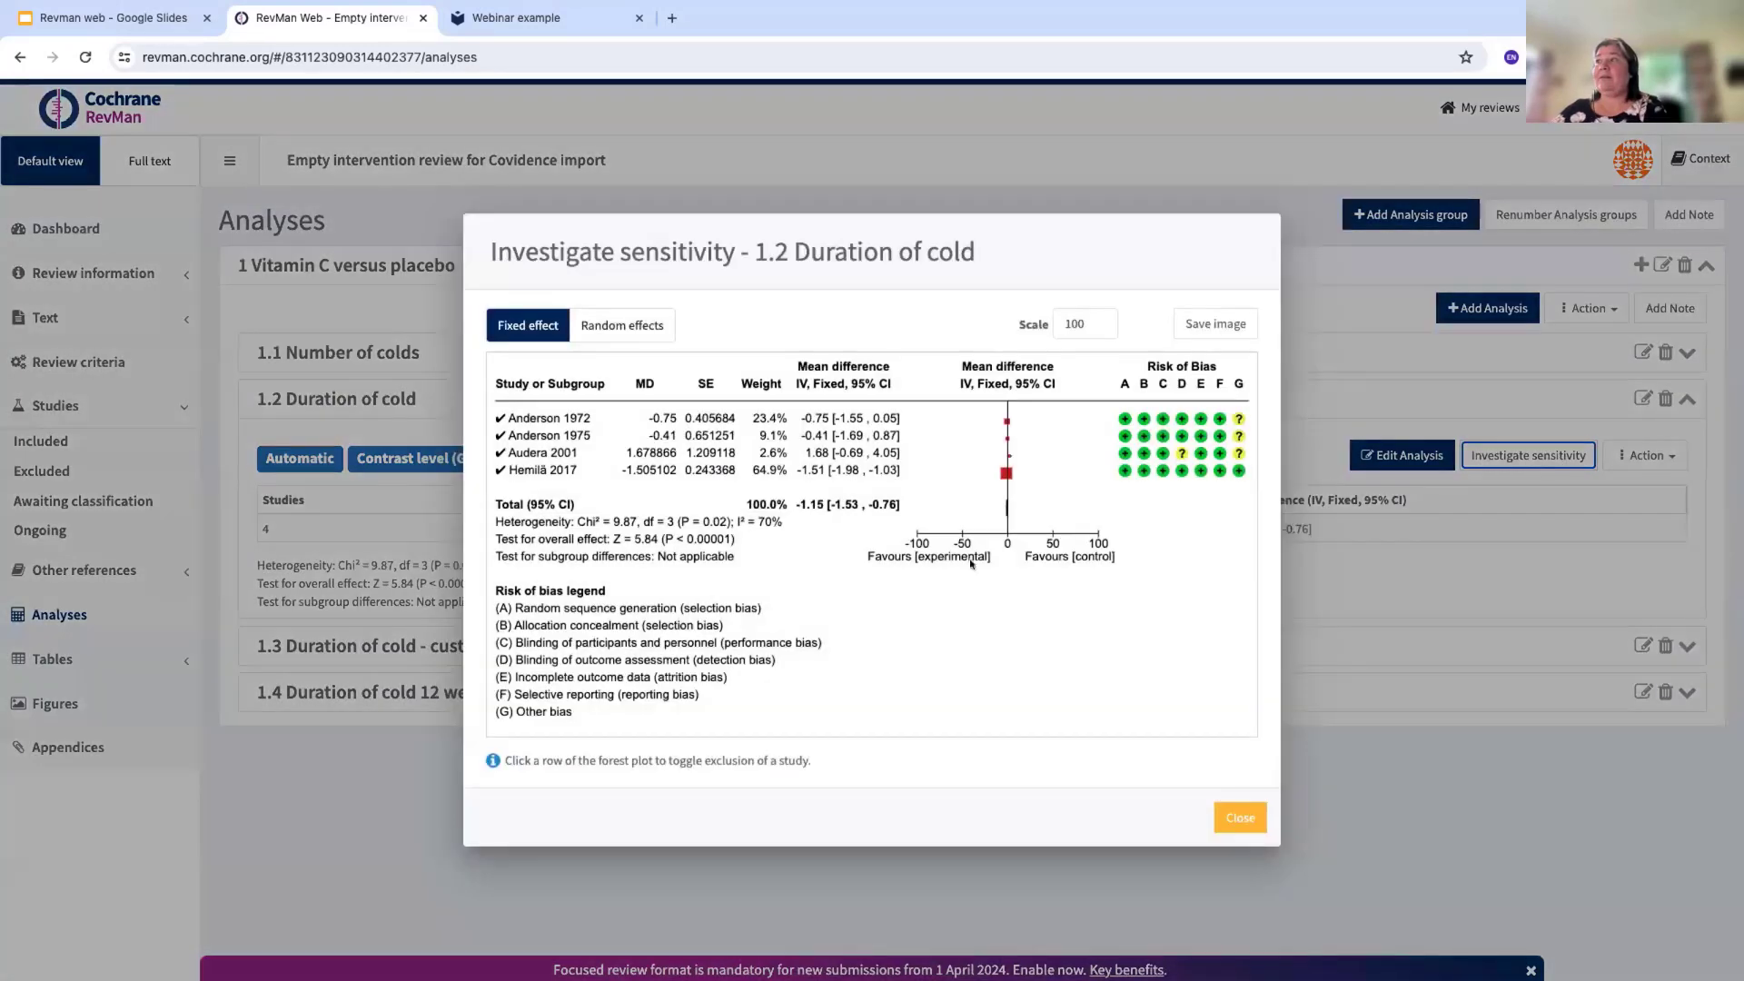
click(1251, 818)
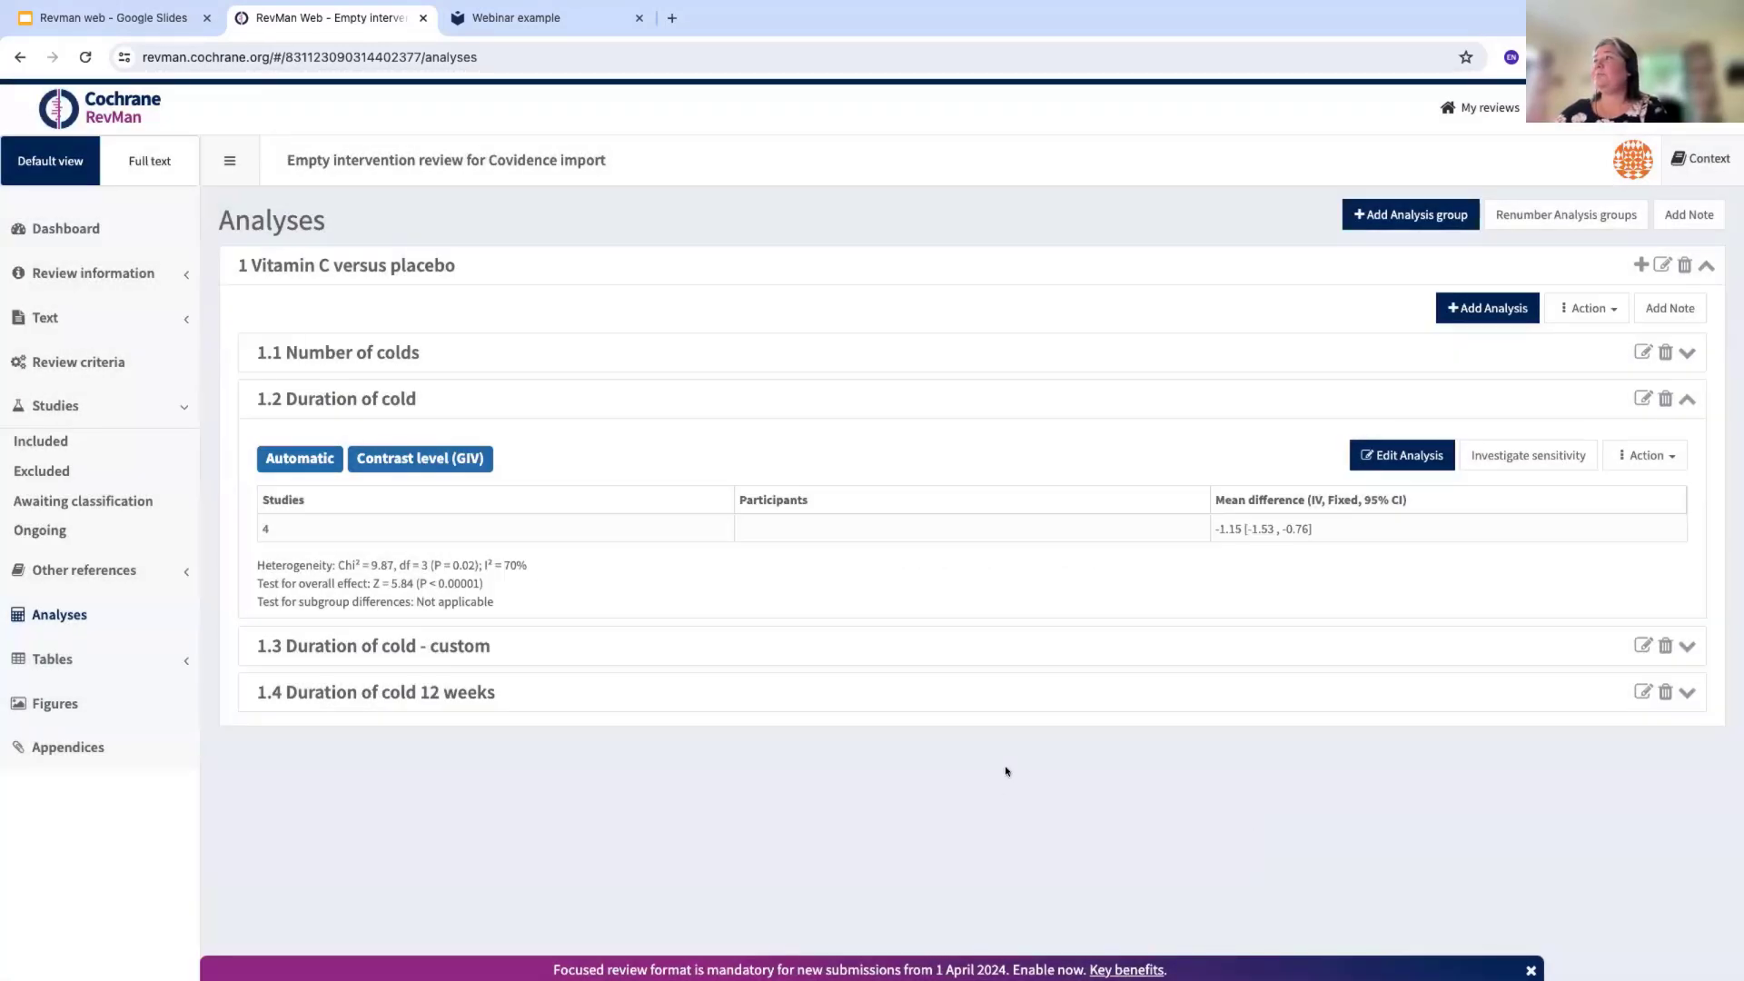
click(1687, 402)
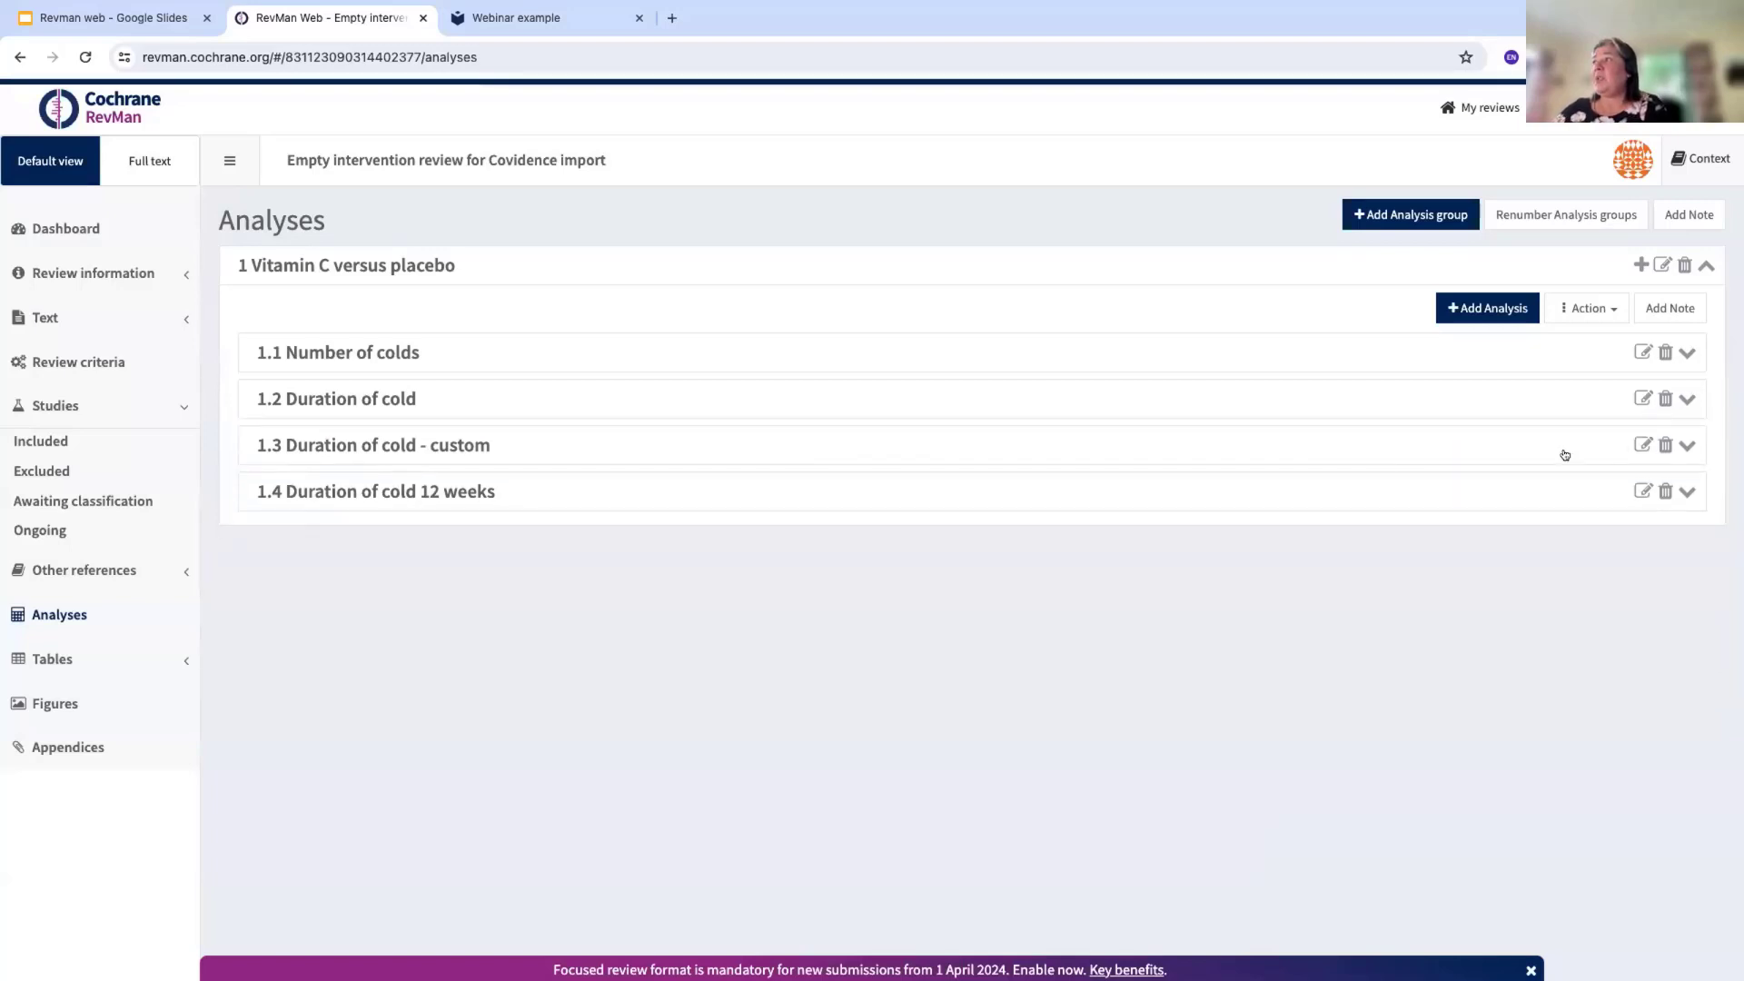
Add a data row for Anderson 1972 to analysis 1.3 Duration of cold - custom and return to the analyses list
click(566, 451)
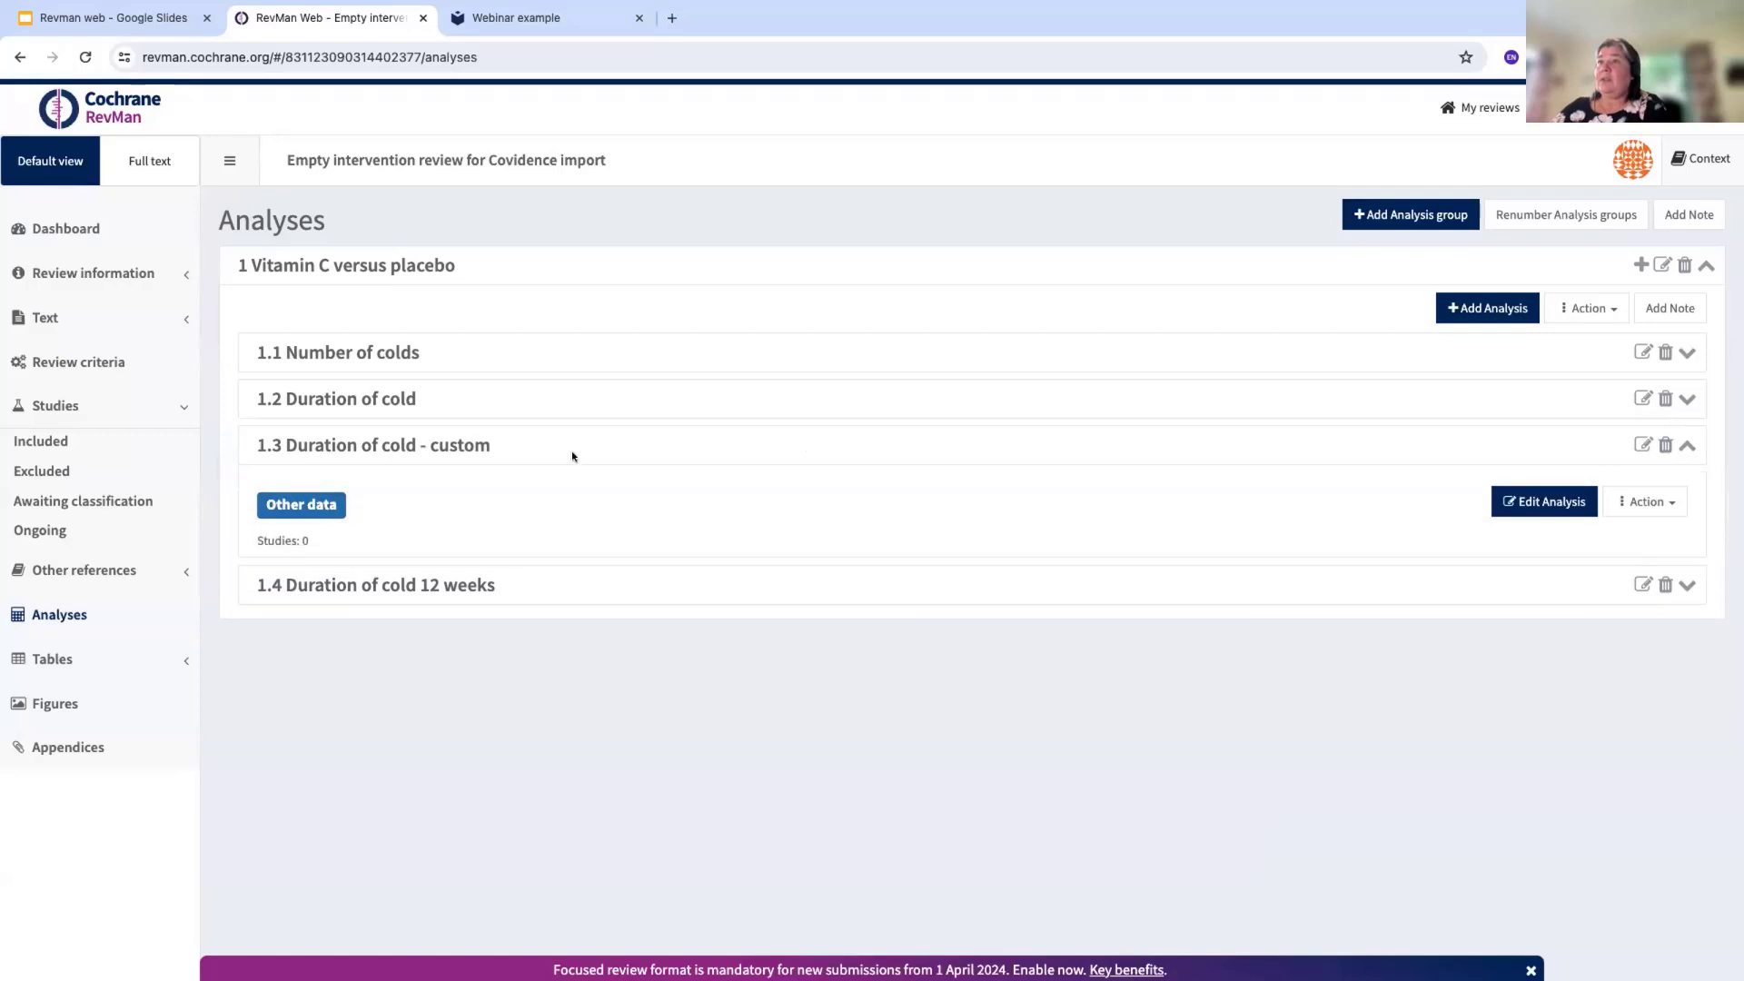
click(1556, 498)
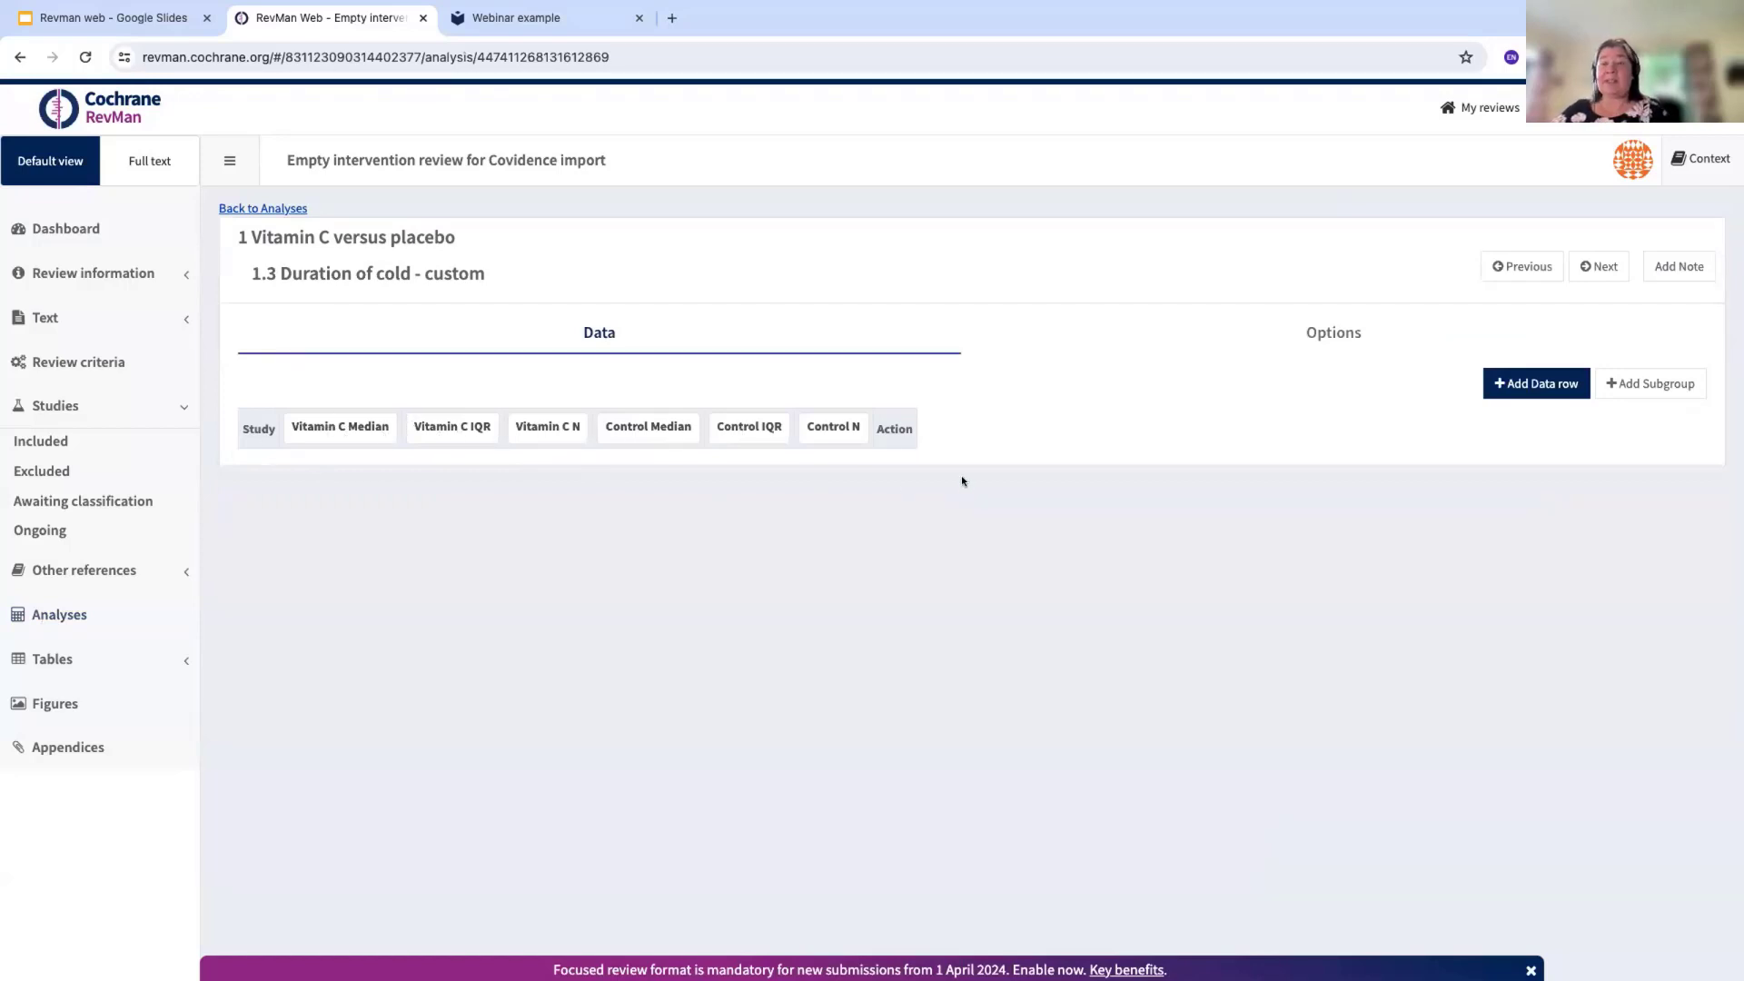
click(1539, 385)
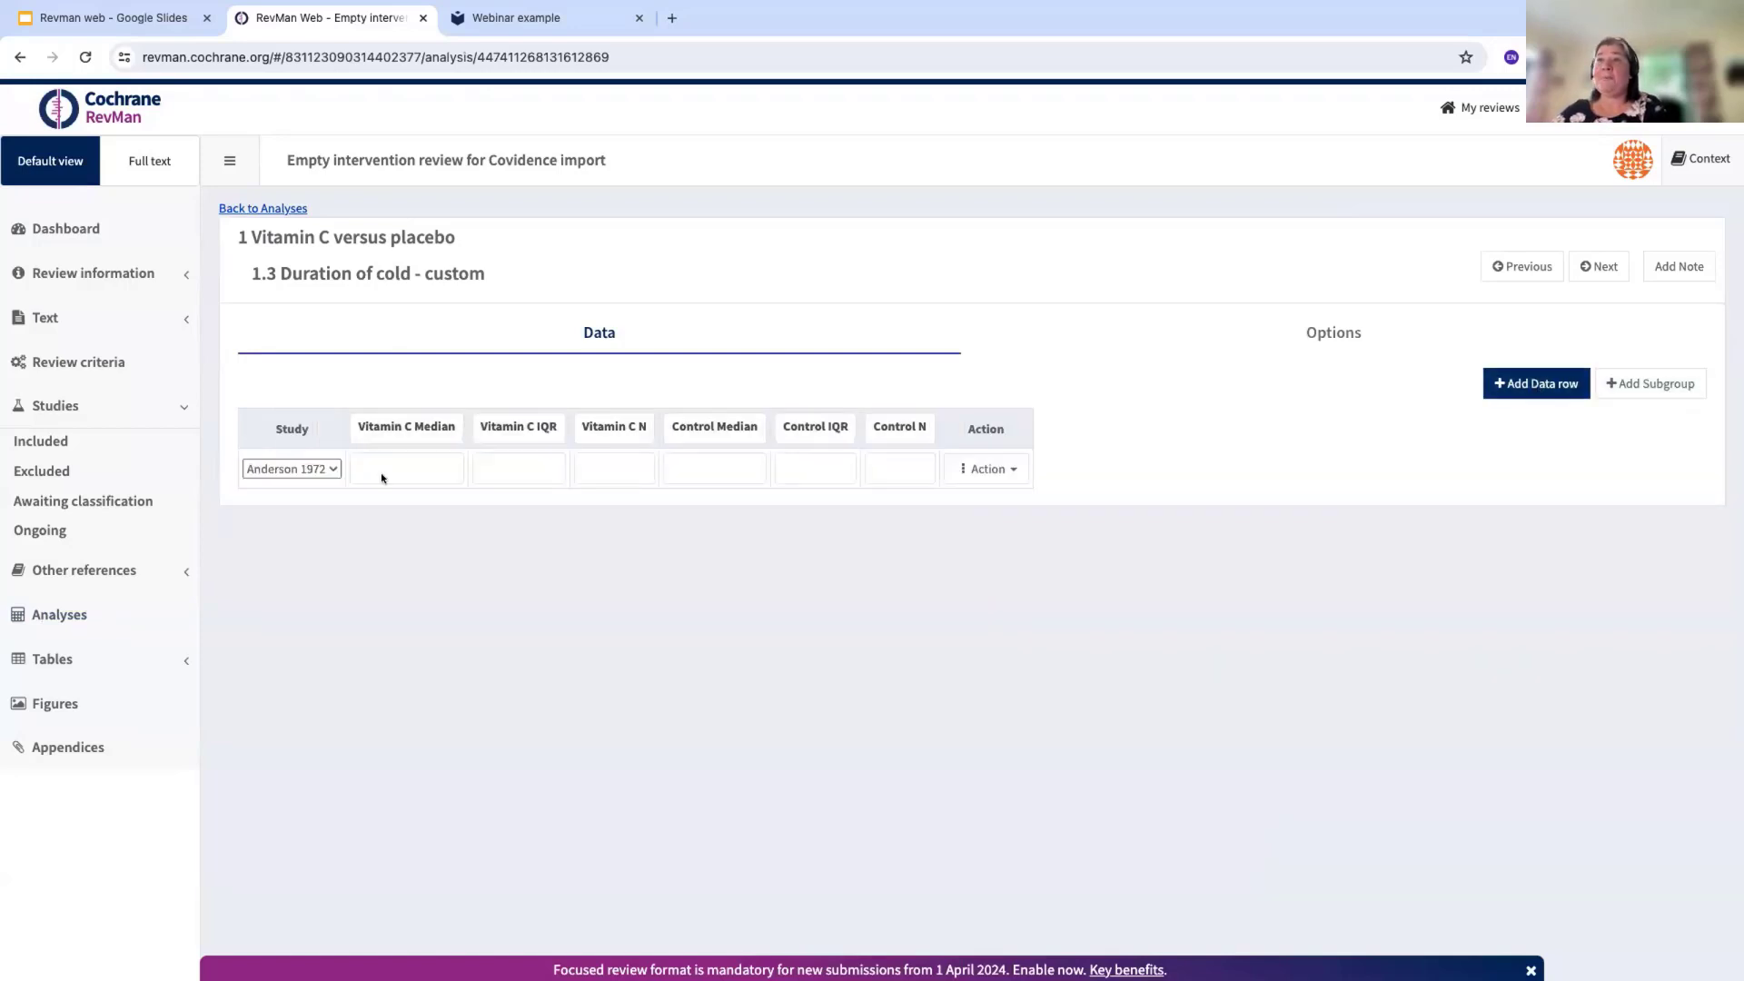
click(303, 470)
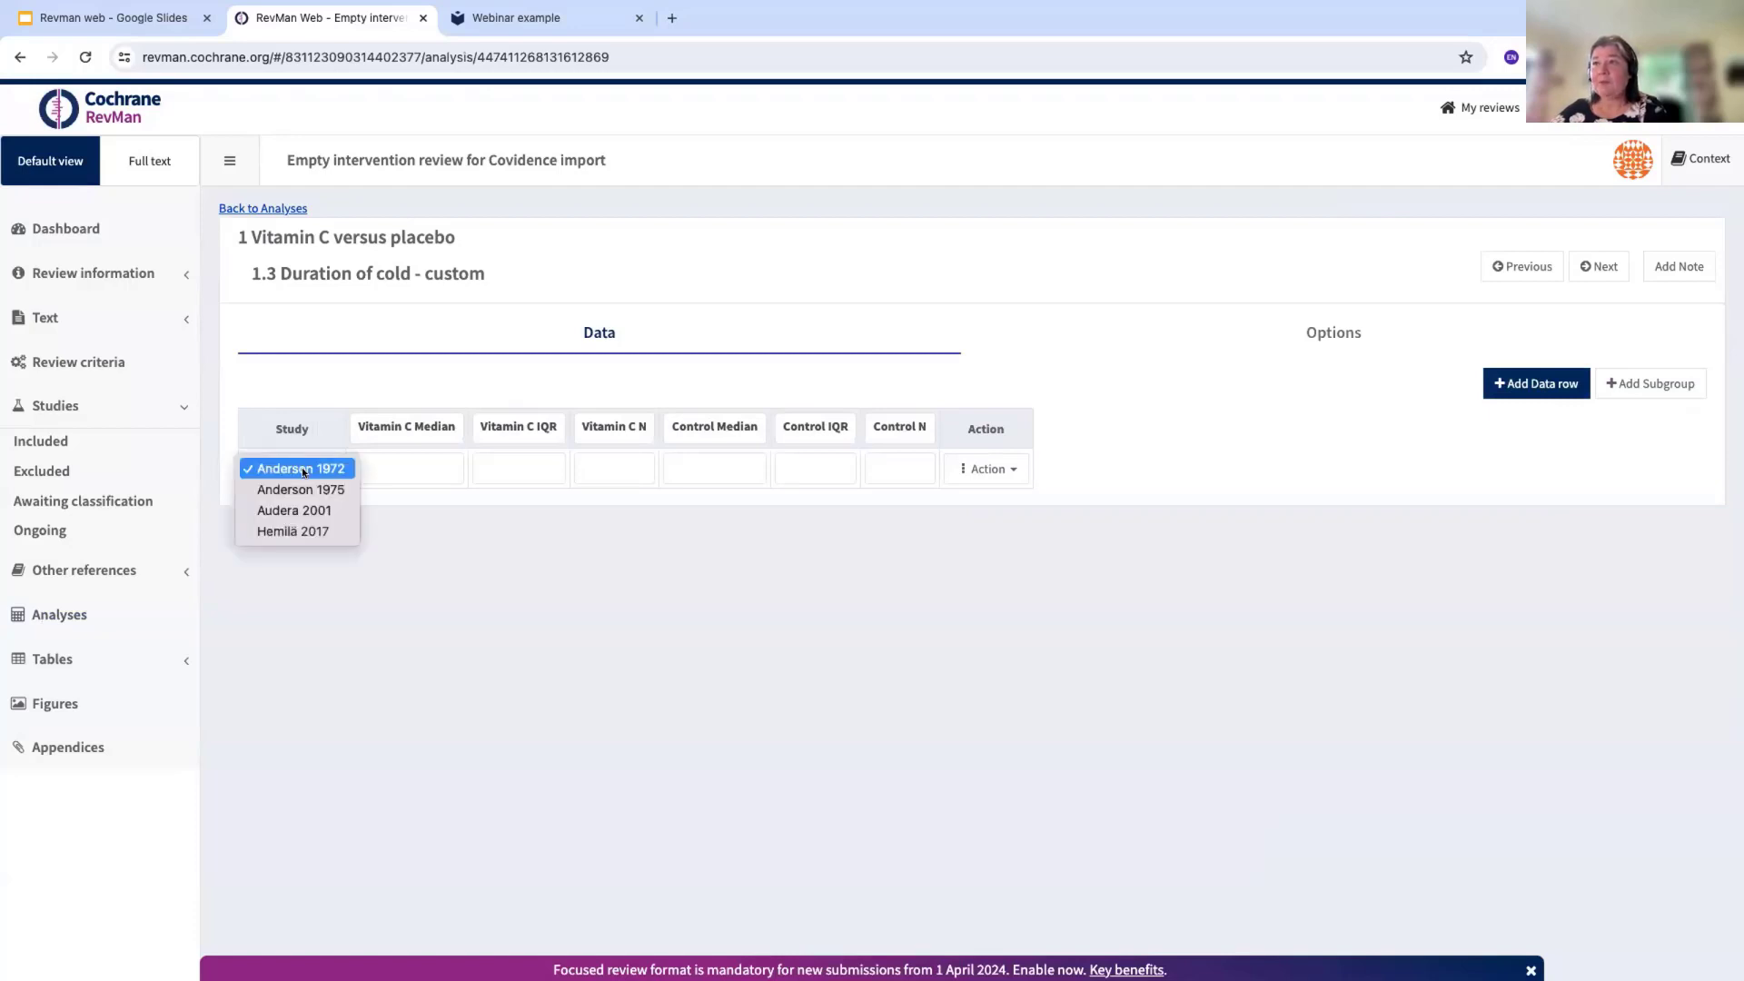
click(301, 467)
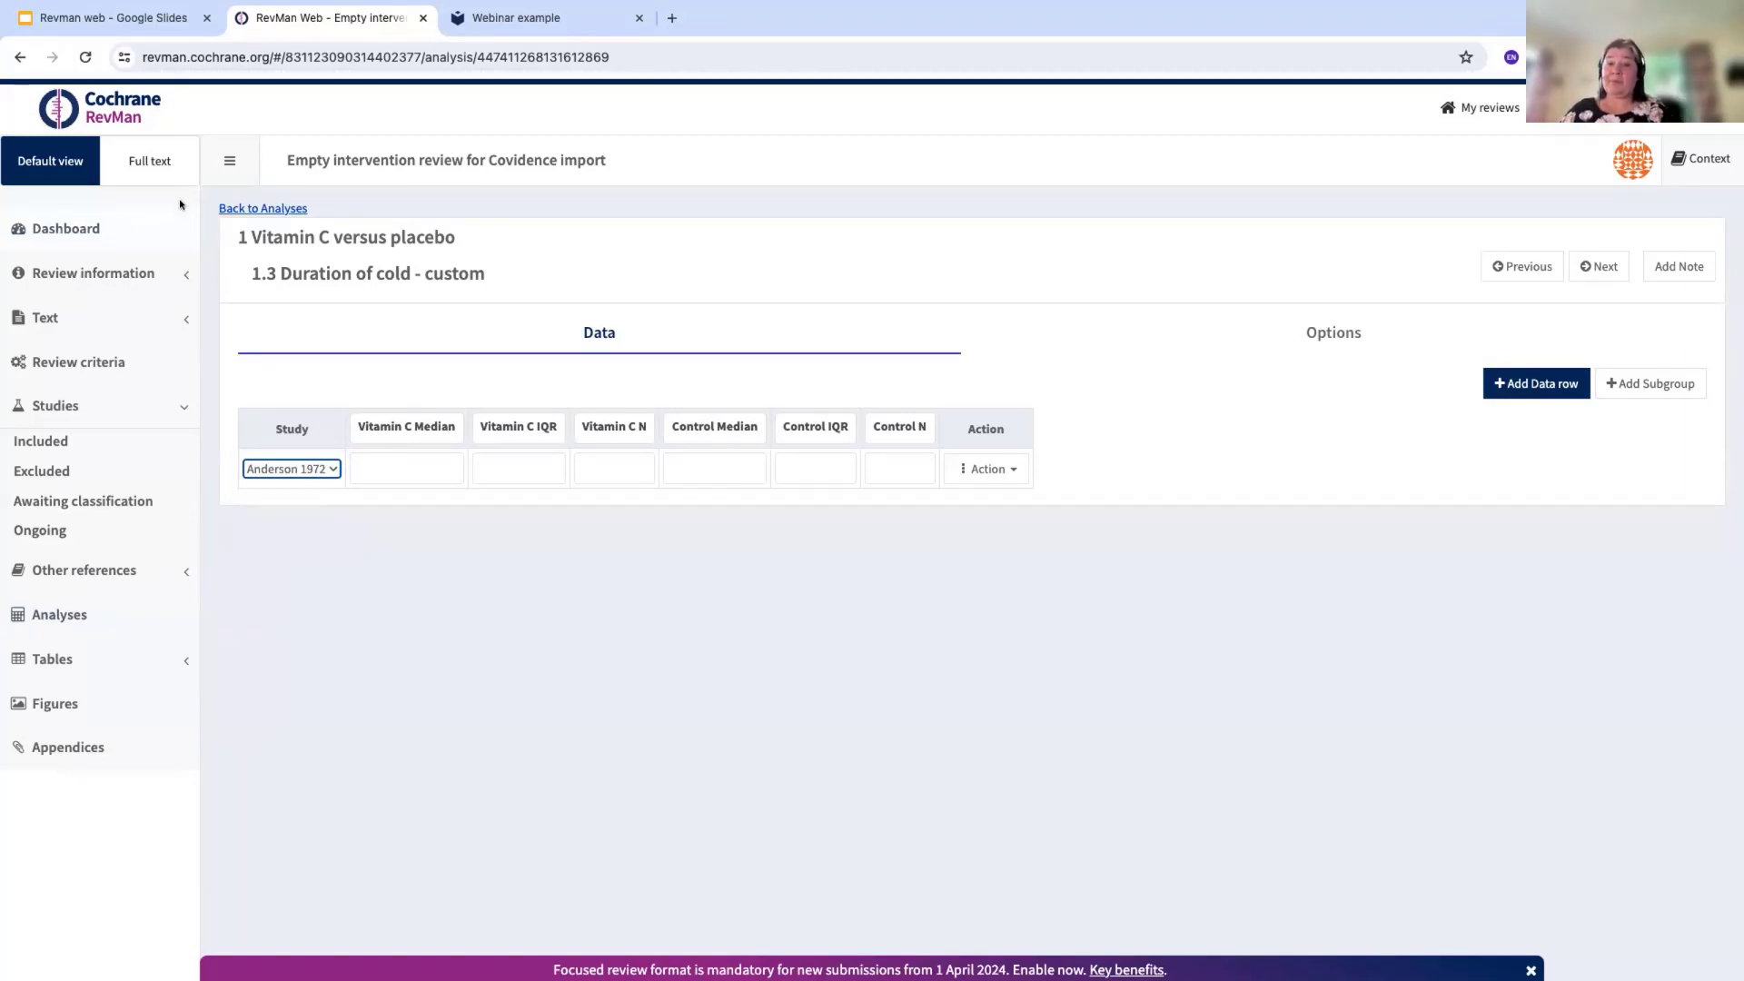
click(243, 208)
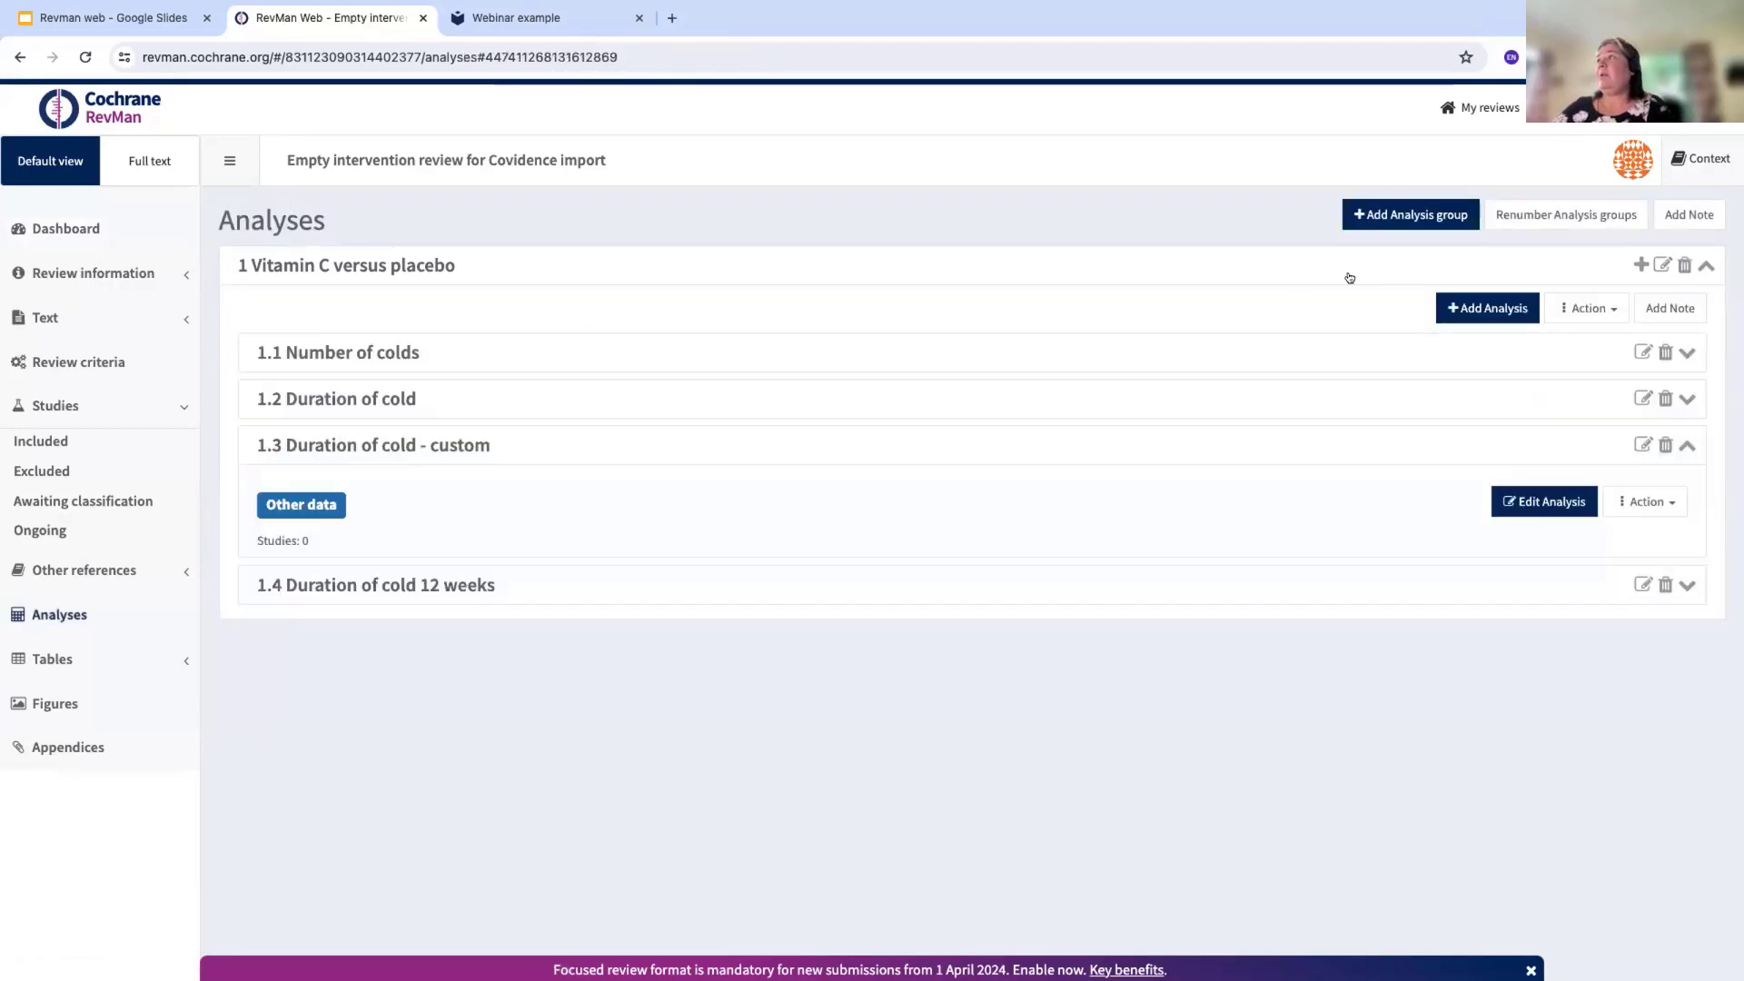
click(1686, 446)
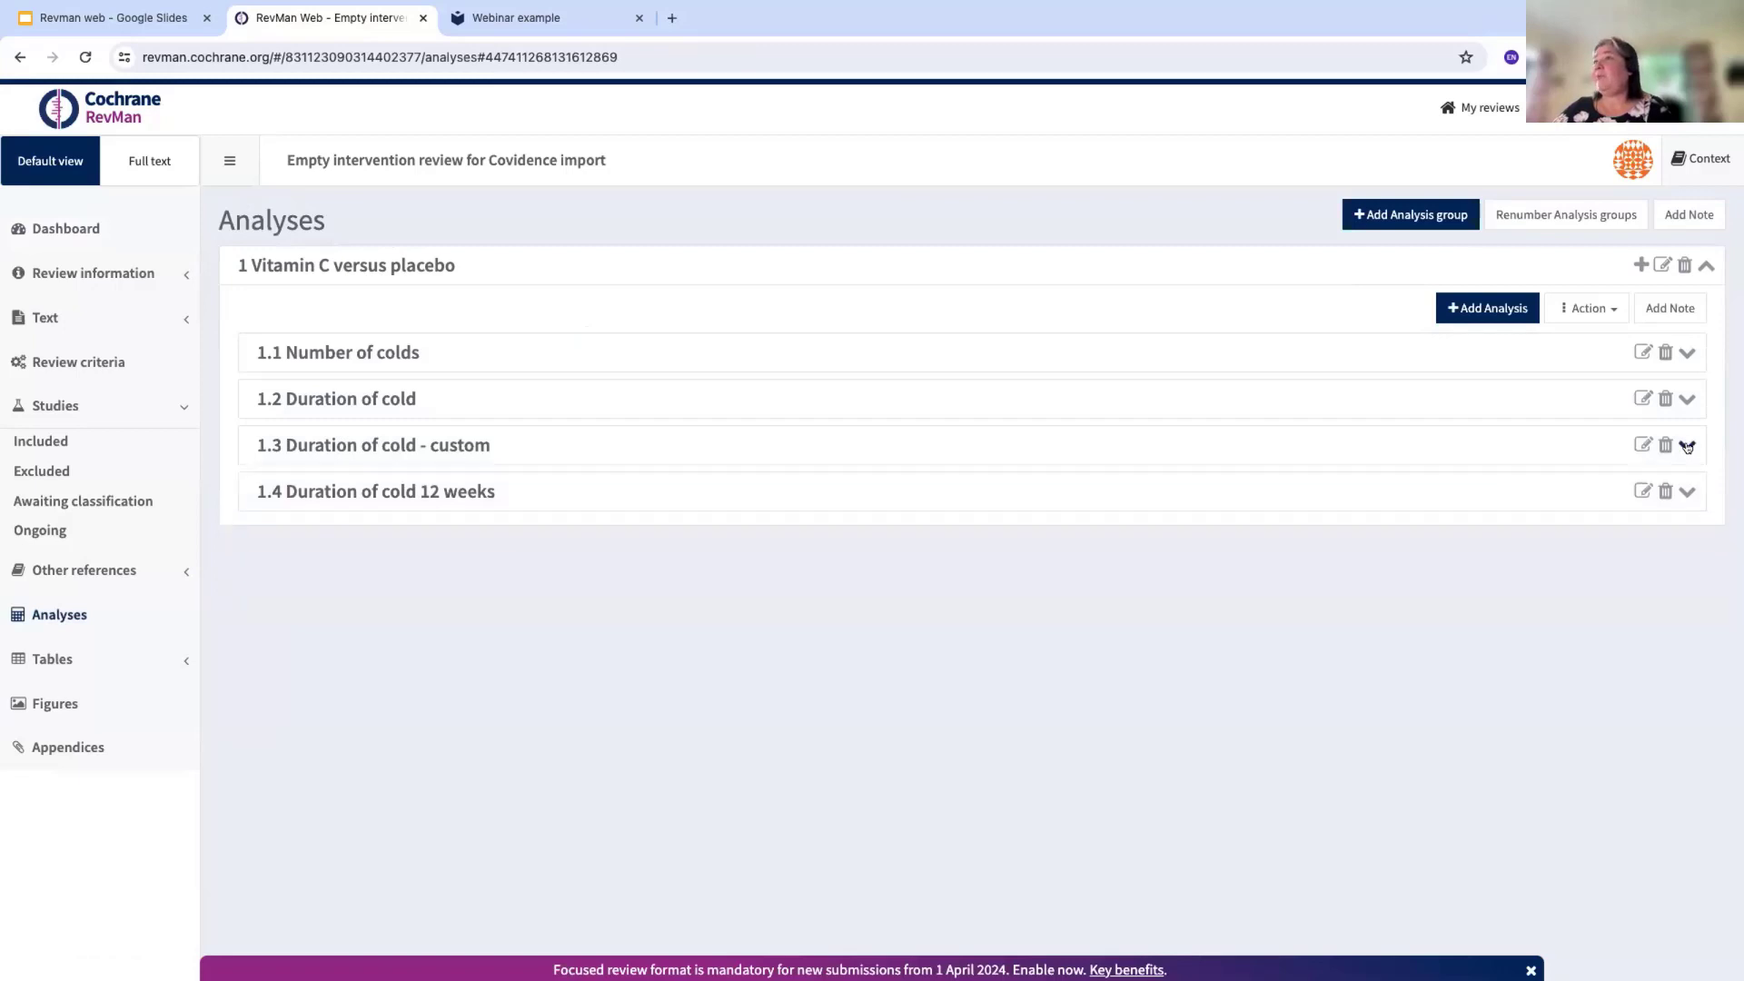
Add a manual analysis to the Vitamin C versus placebo group with data type Other data and 6 columns
click(1498, 312)
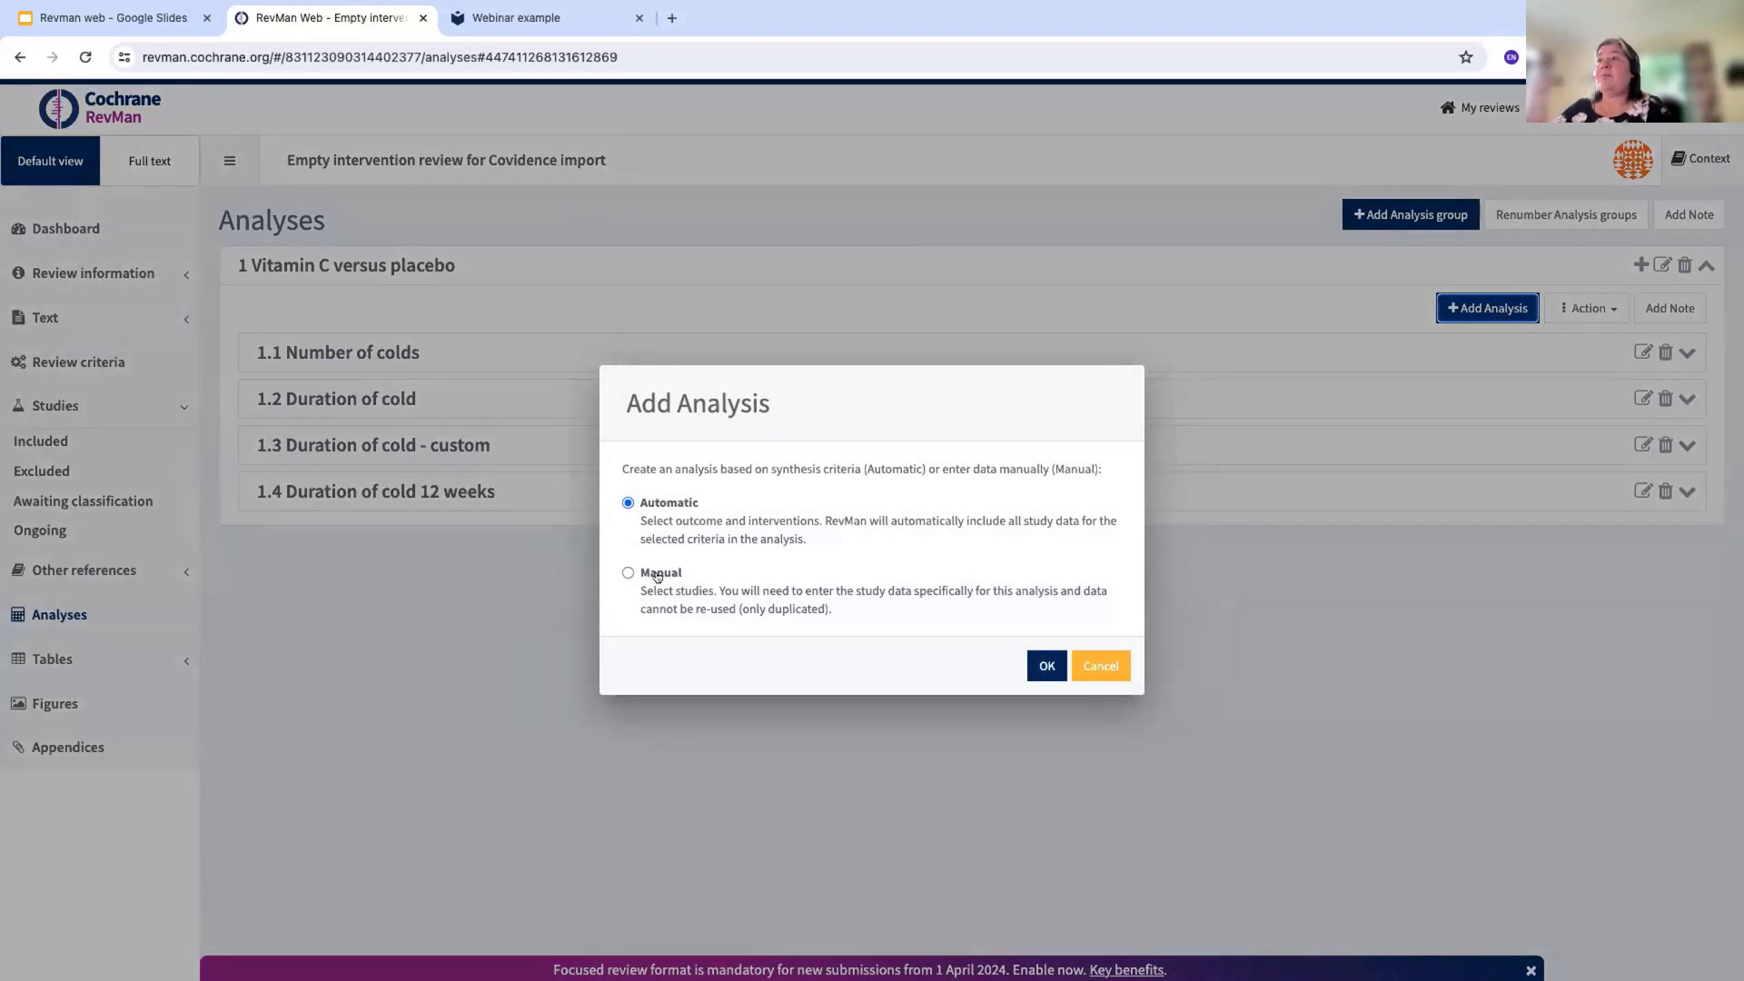
click(657, 576)
click(1047, 668)
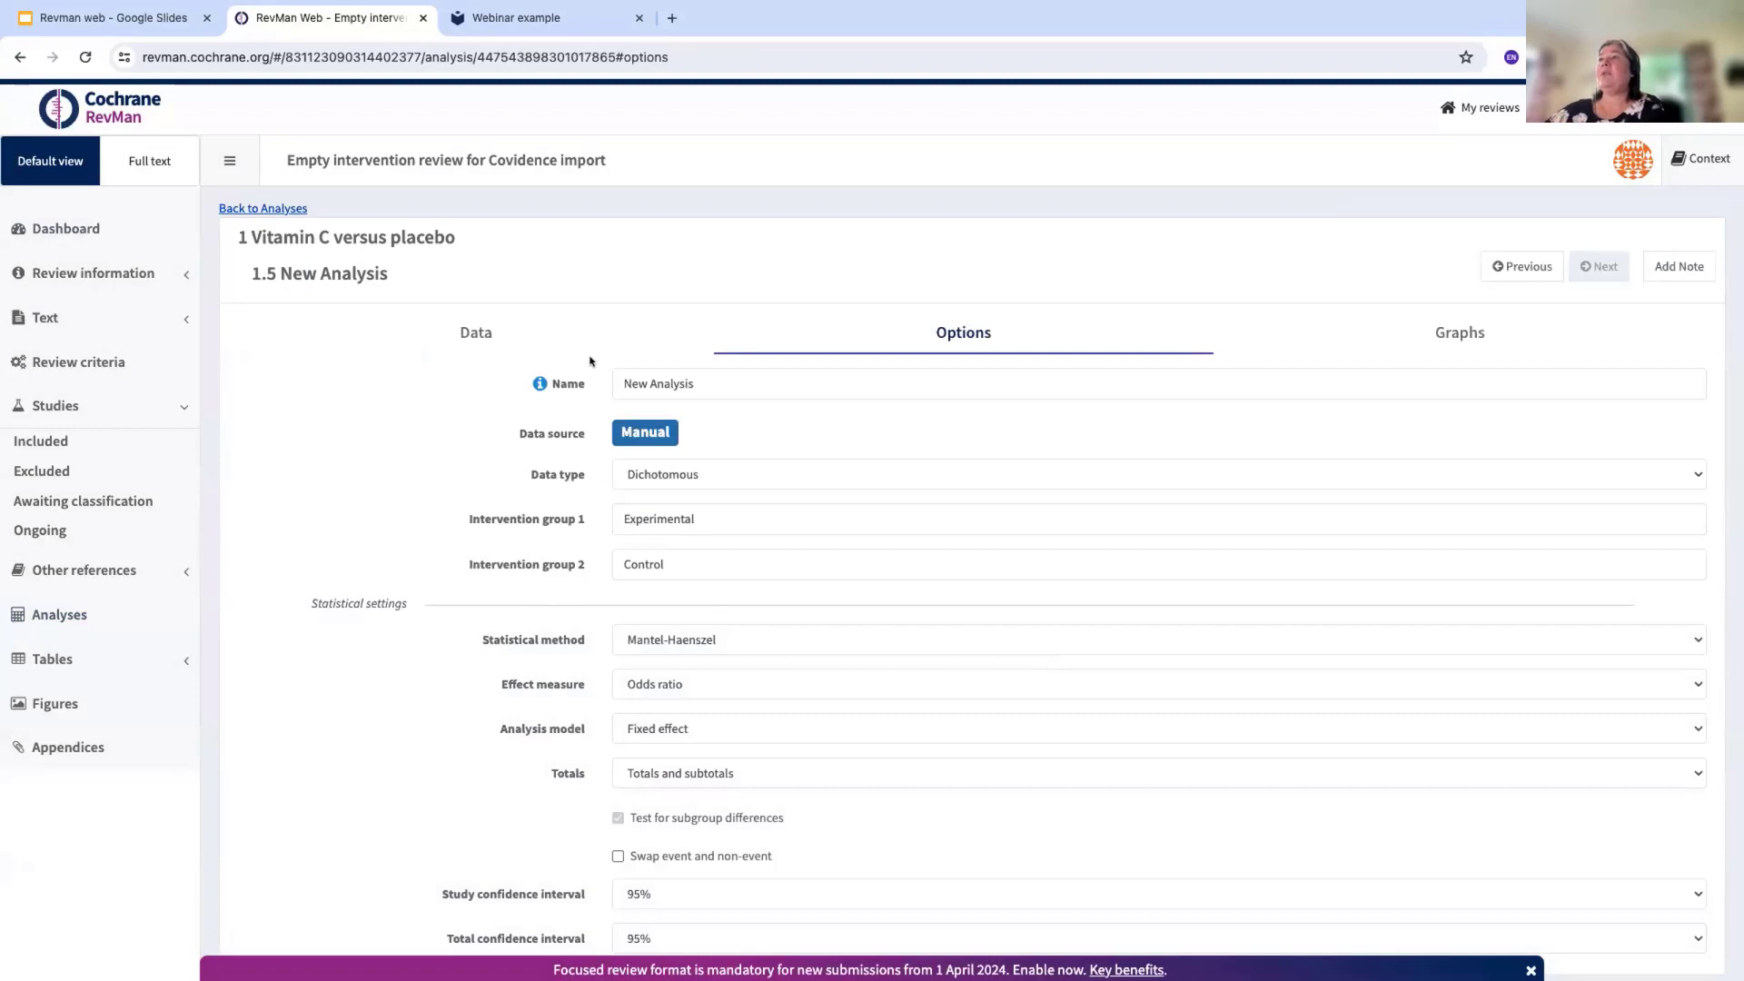
click(779, 475)
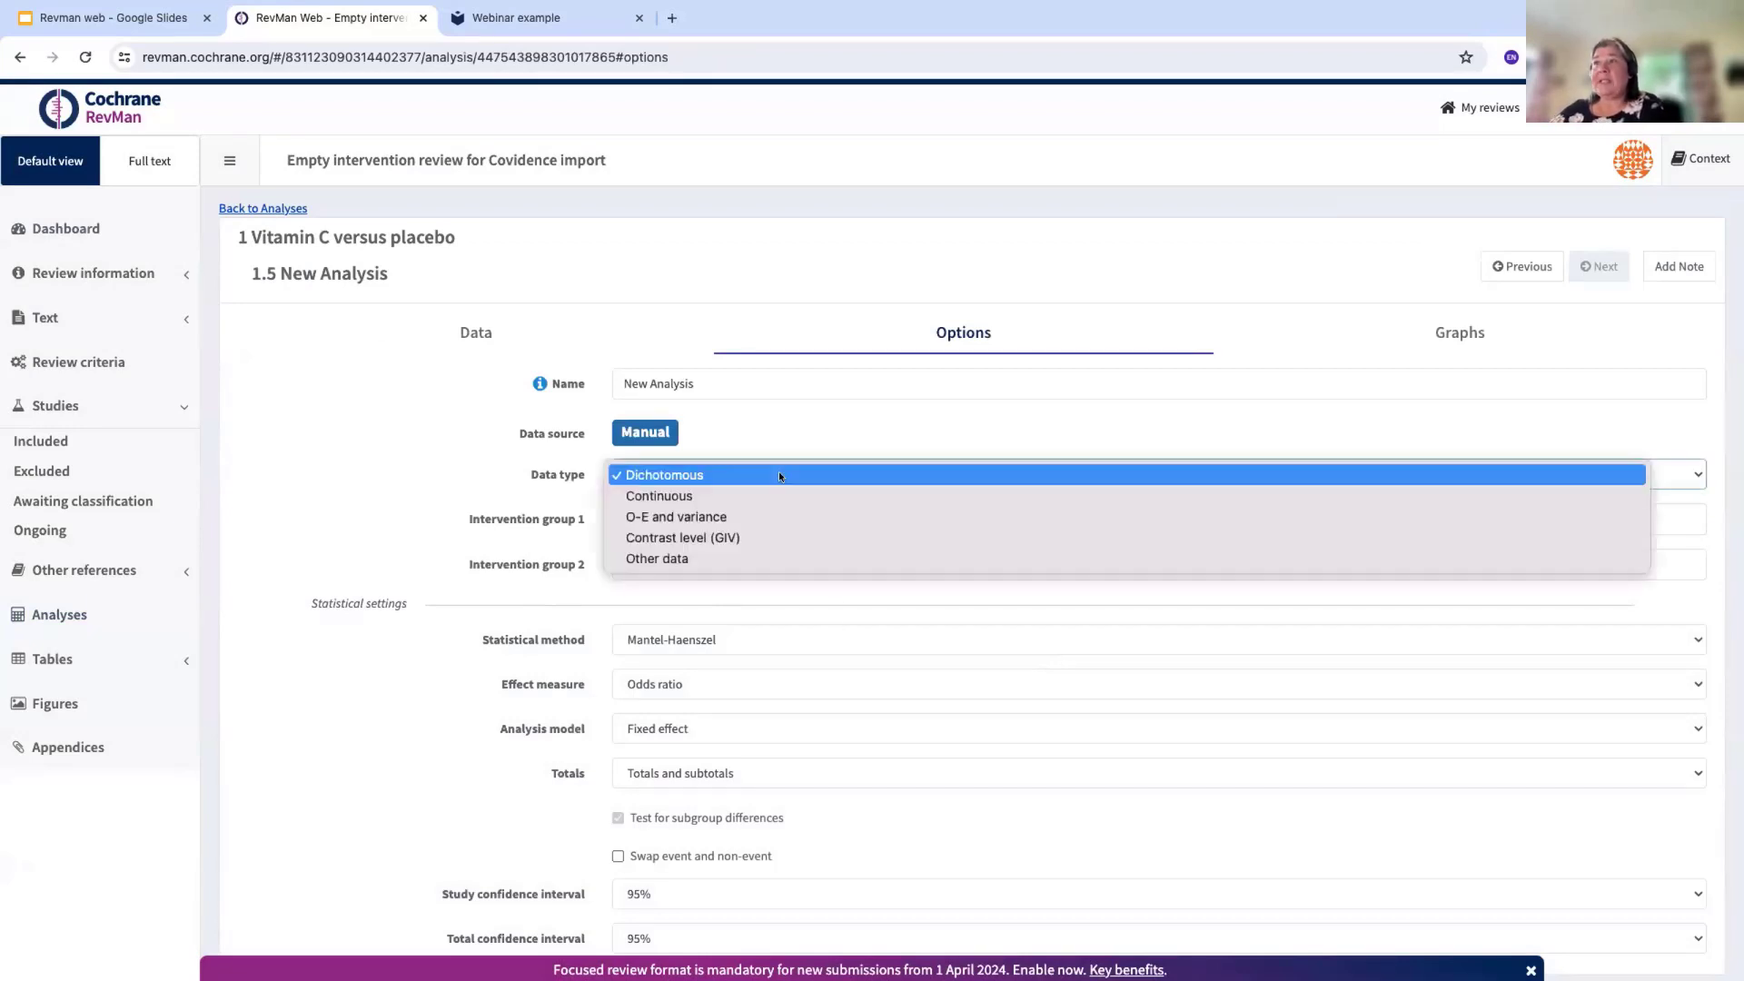
click(699, 558)
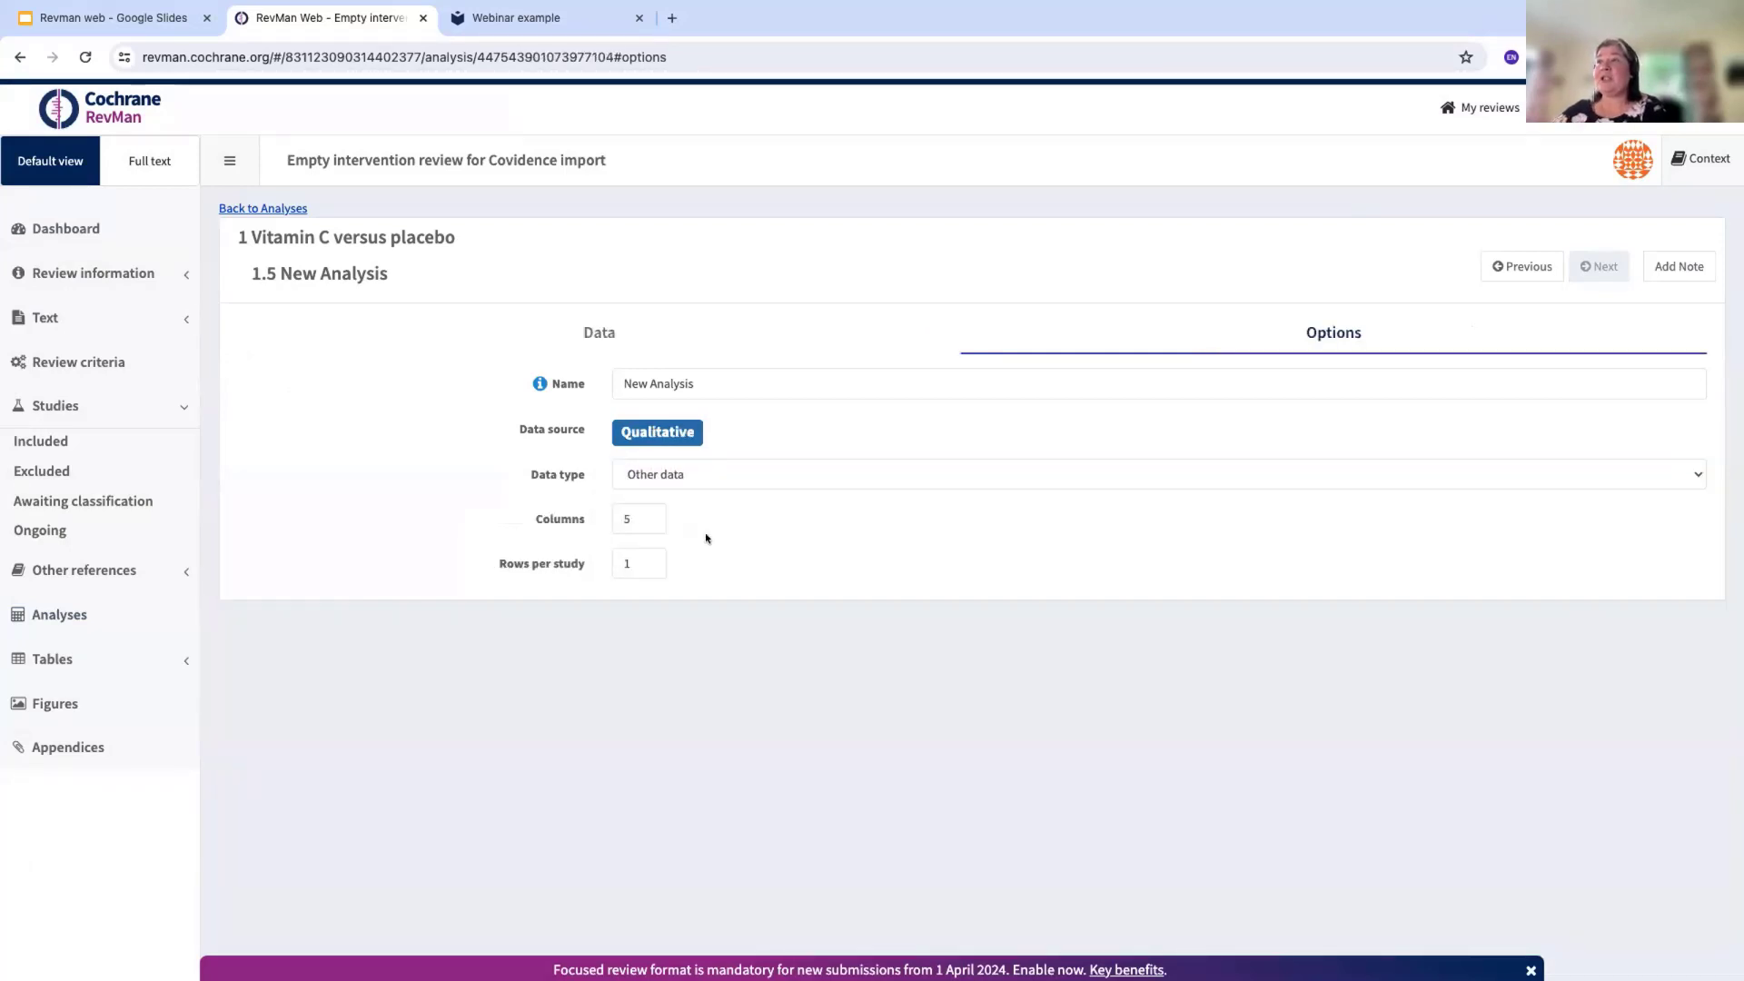
click(648, 514)
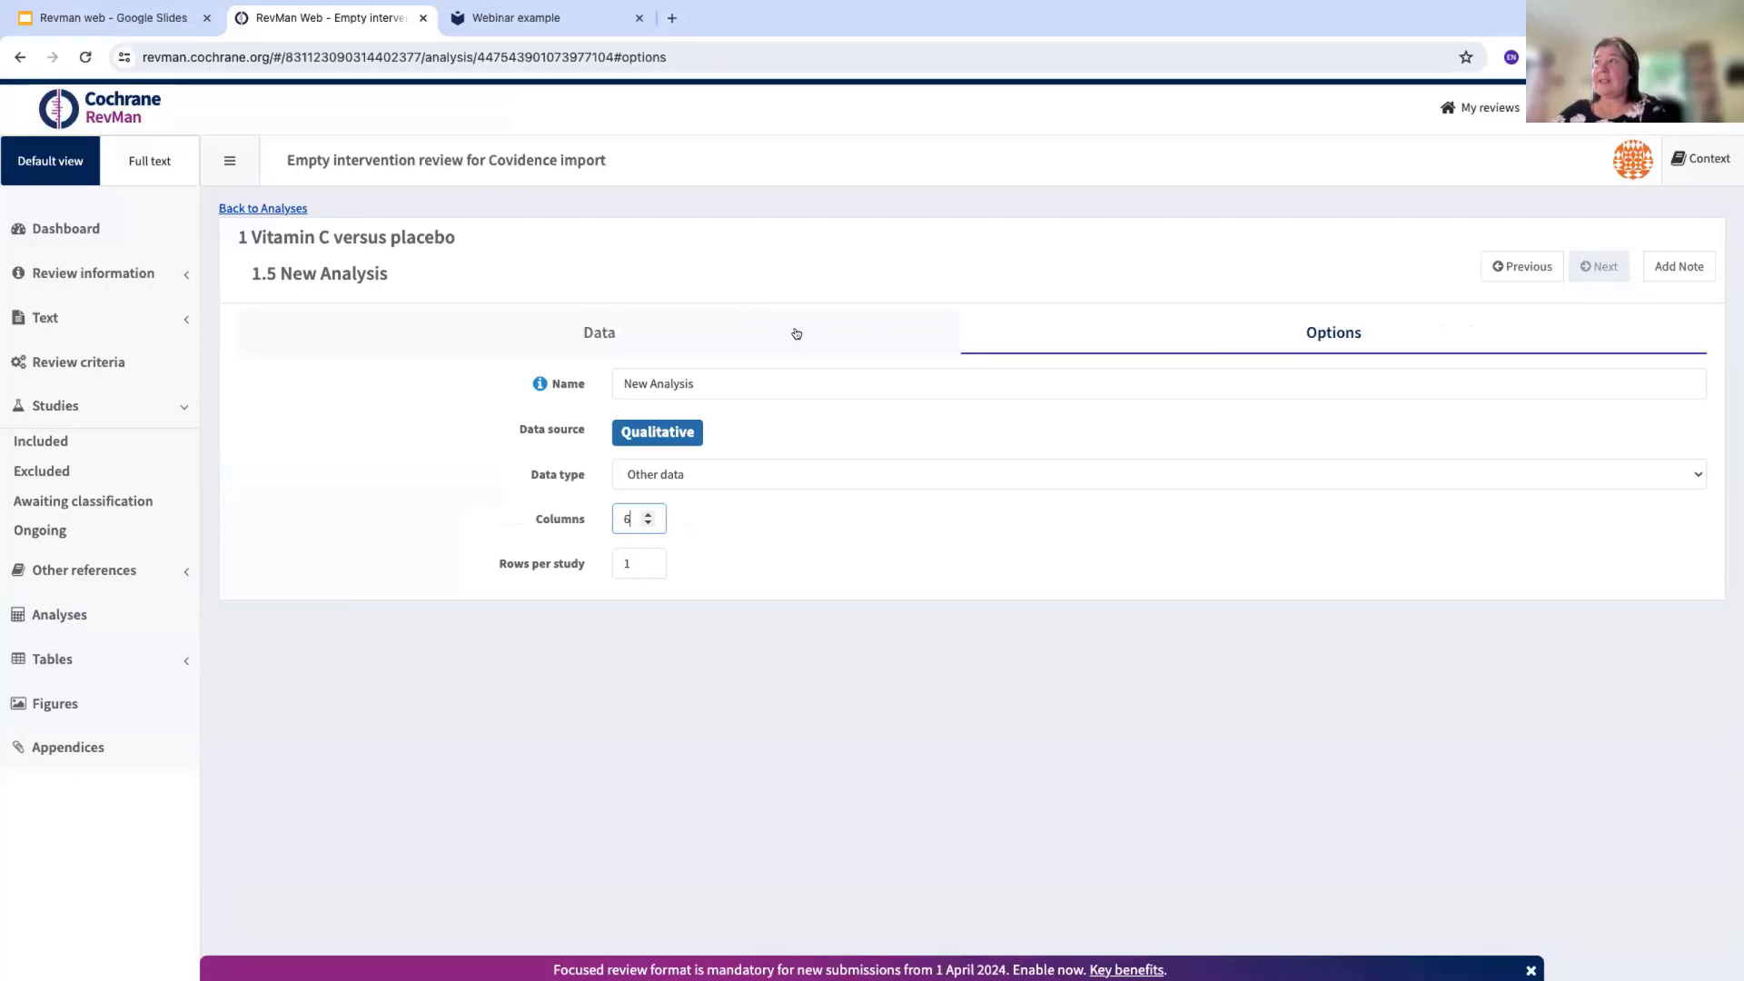
Head the new analysis's first two columns Vitamin C Median and Vitamin C IQR, and add a data row for Anderson 1972
click(629, 333)
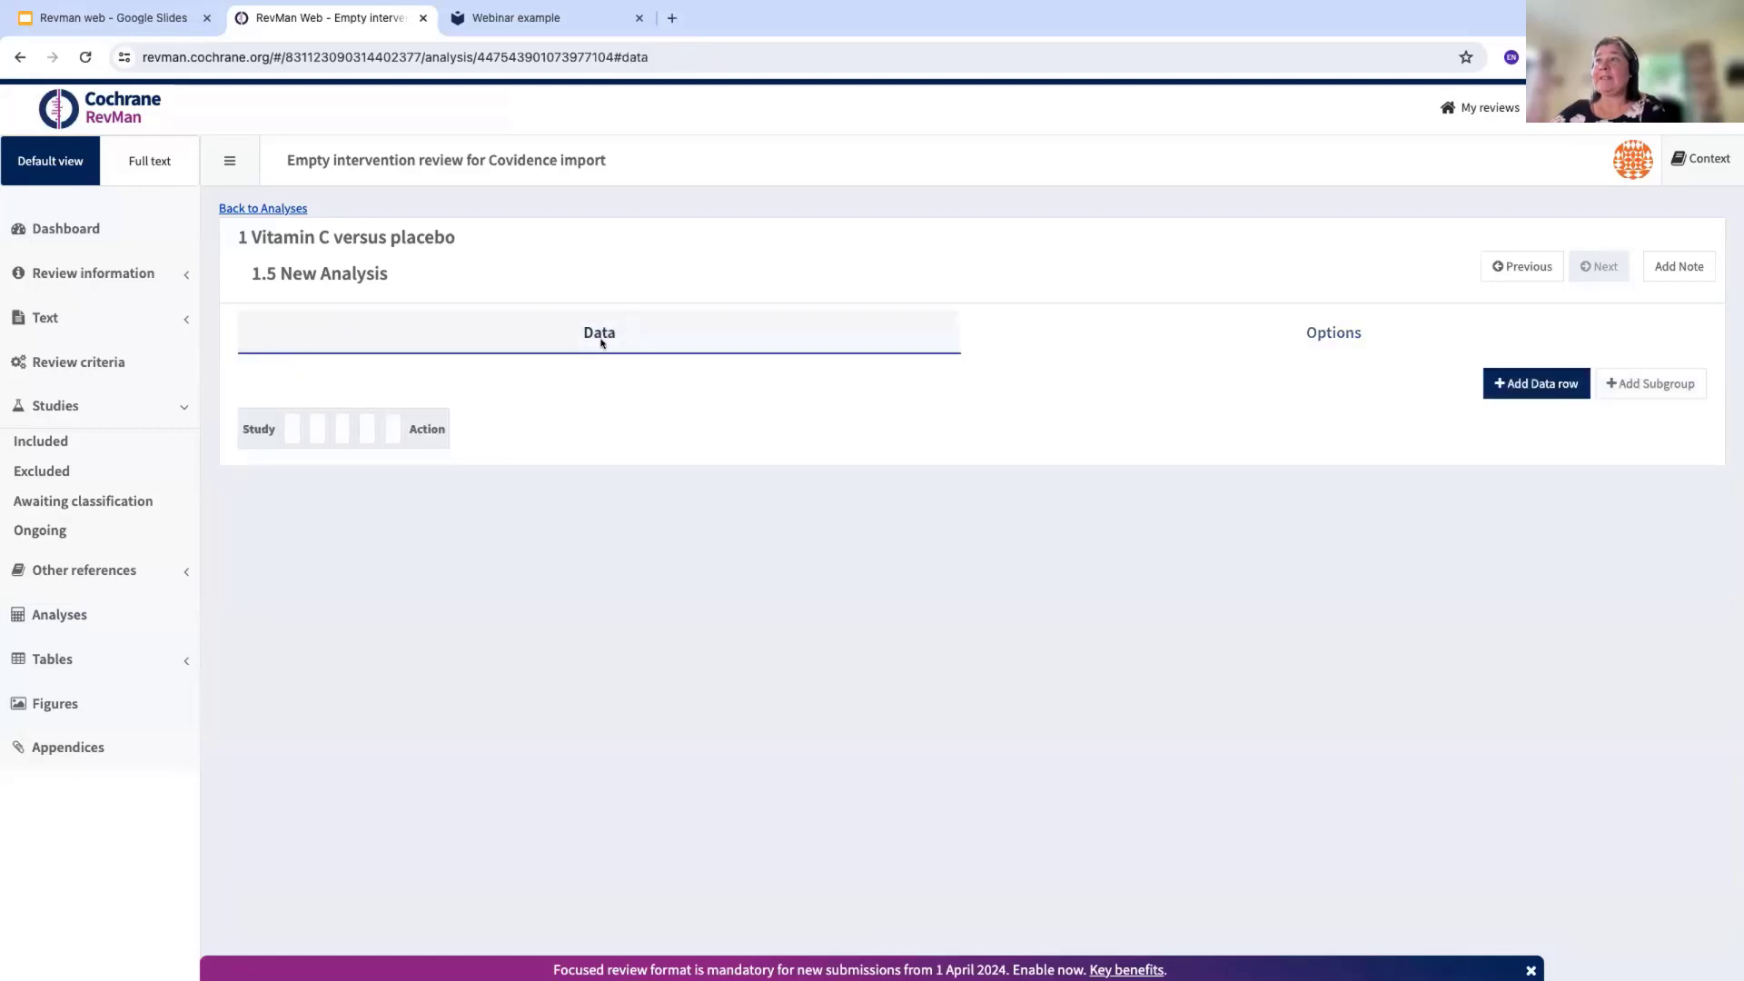
click(293, 424)
text(Vi)
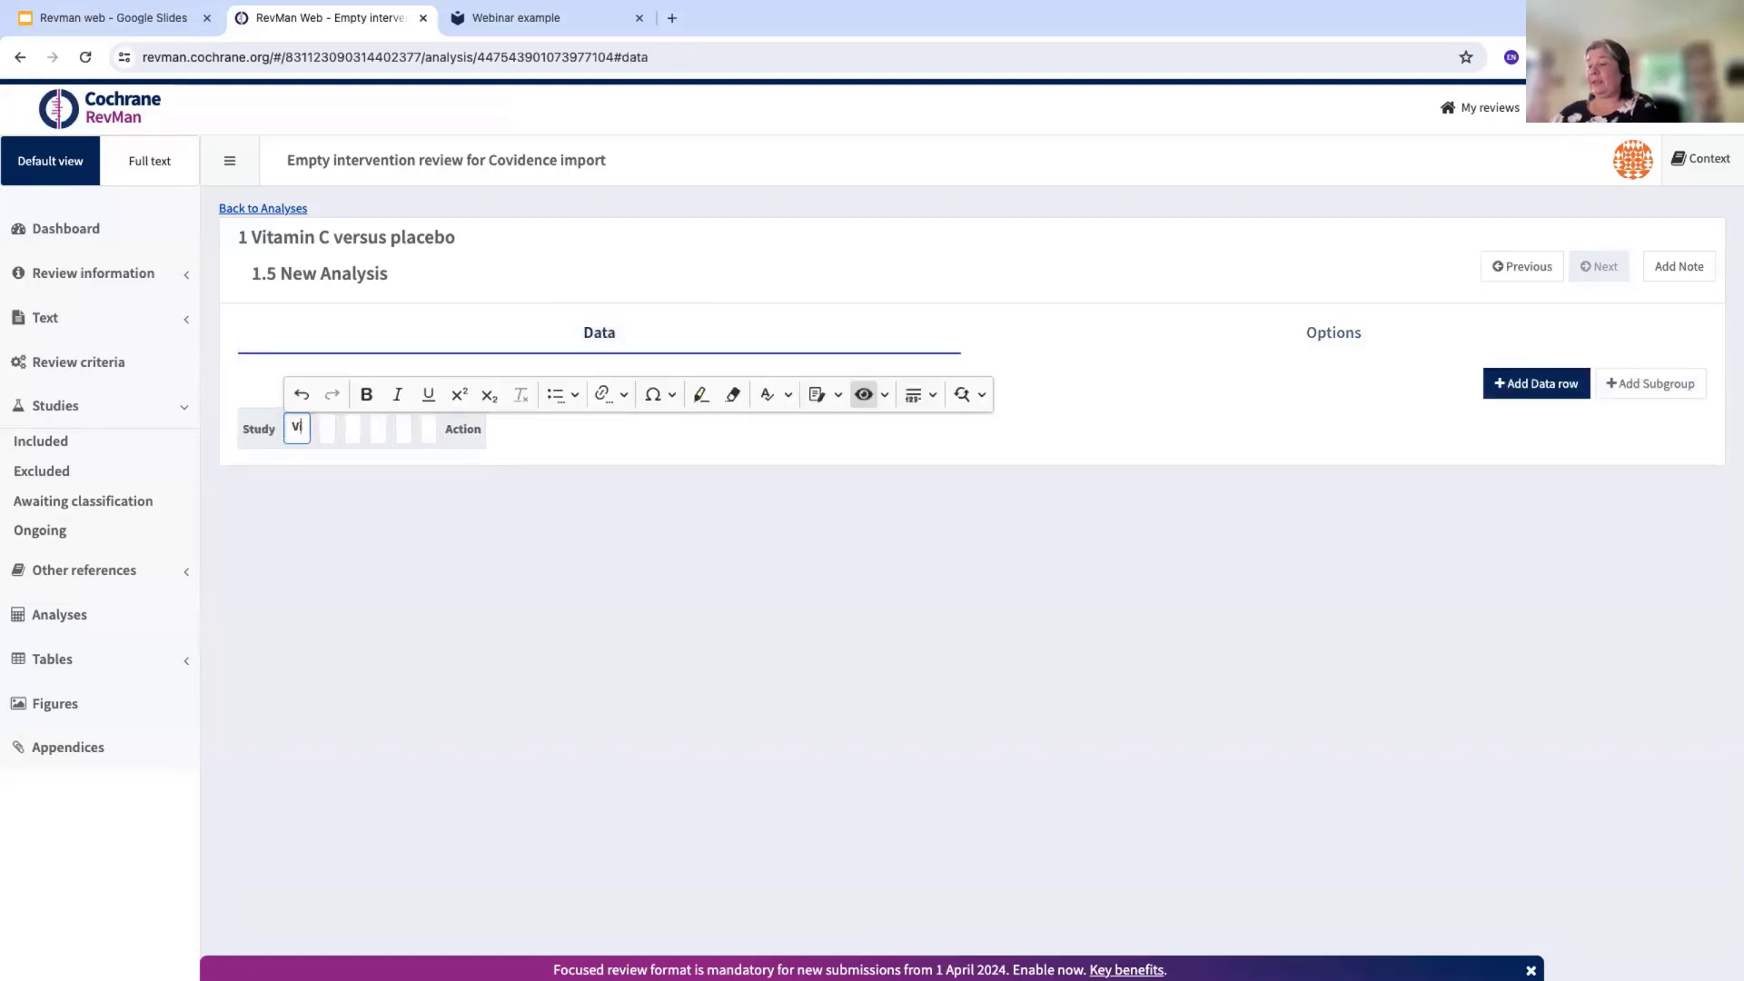
text(tamin)
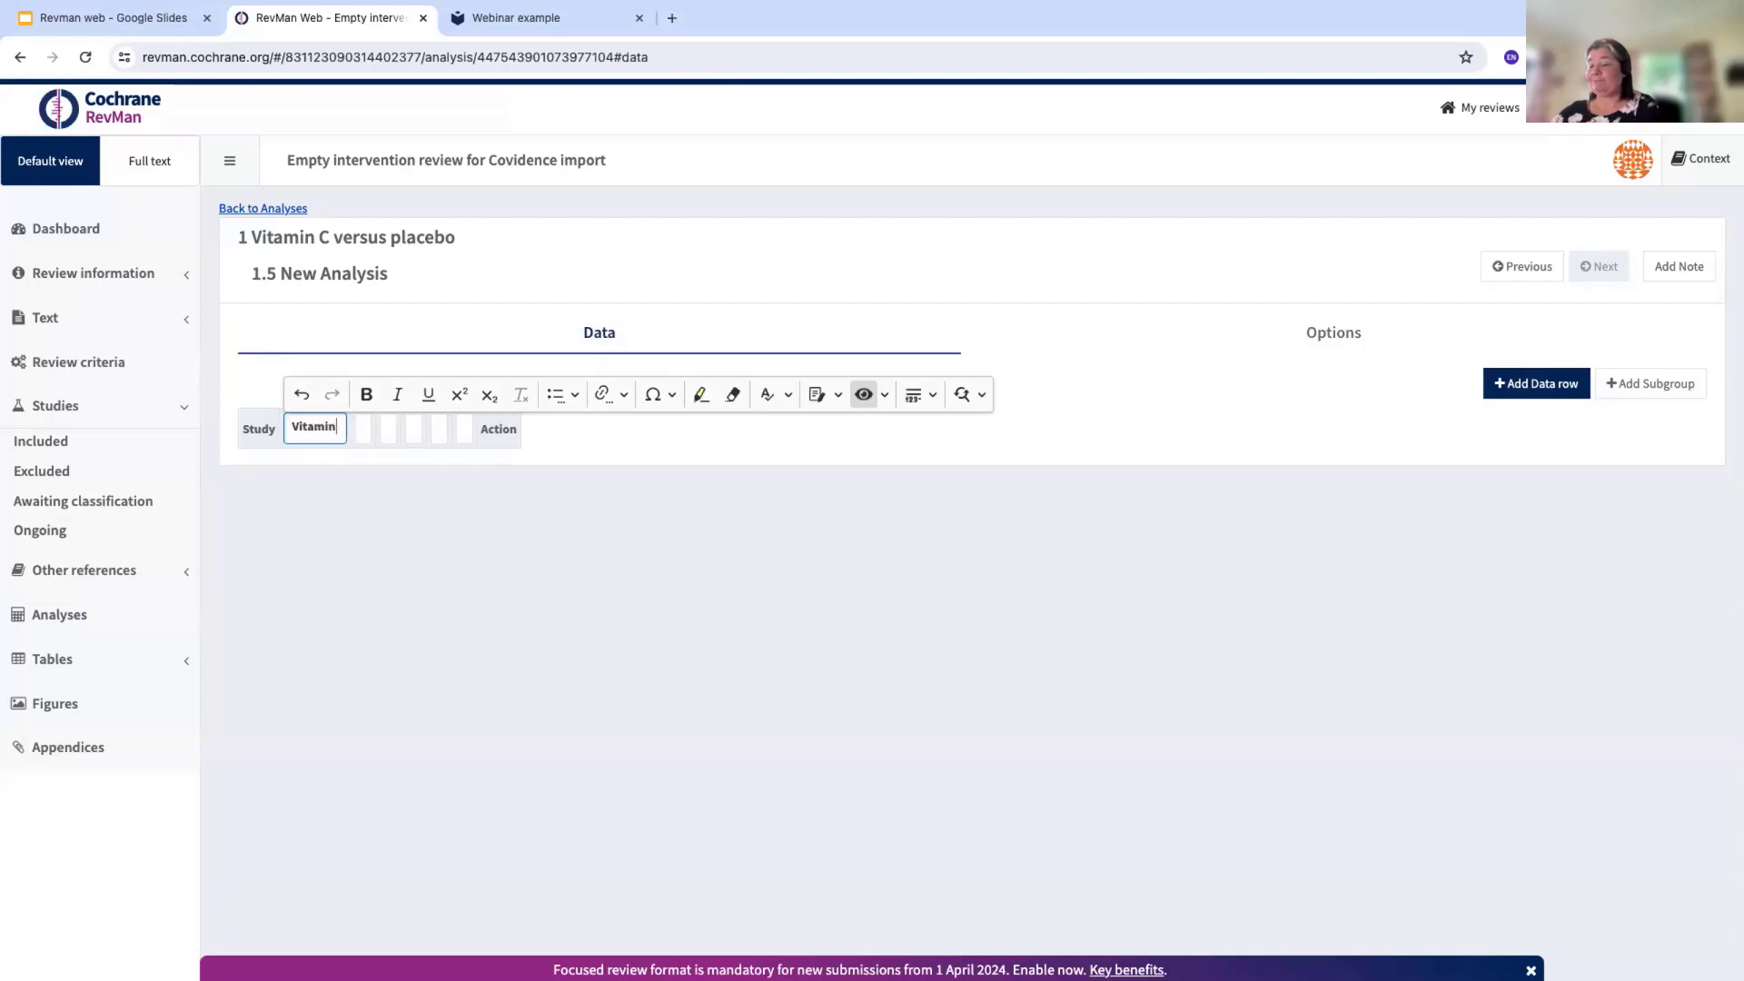
text( C Median)
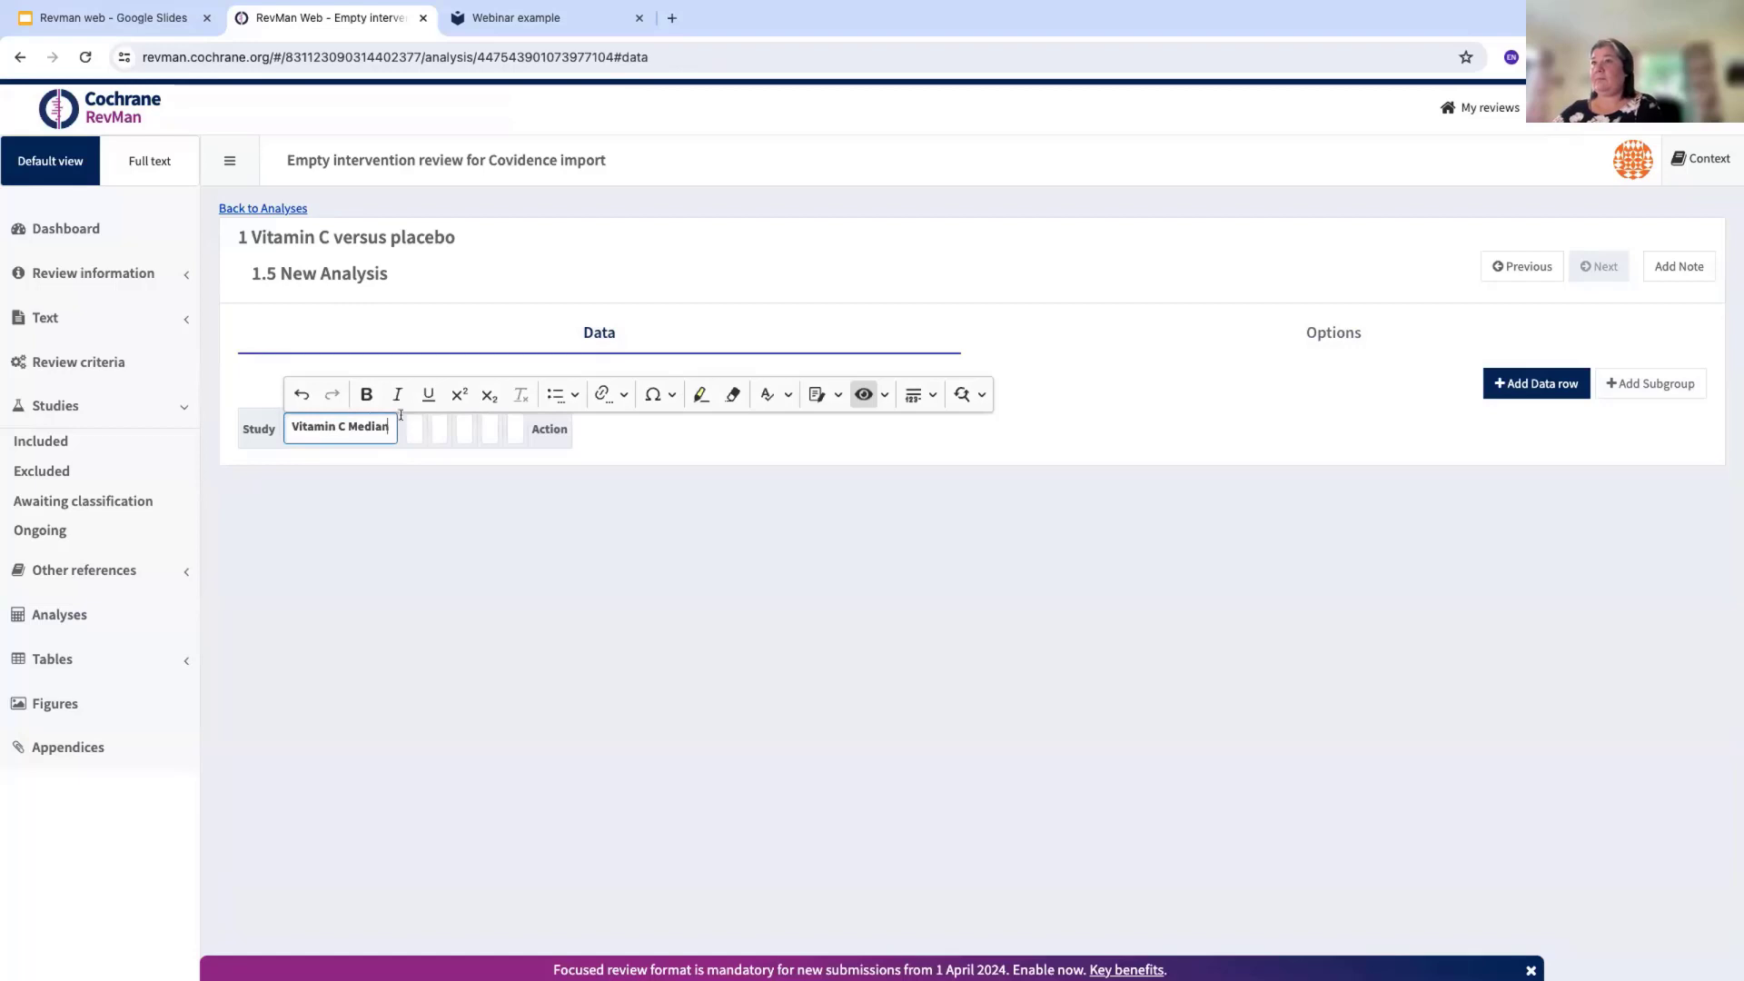
click(412, 429)
text(Vit)
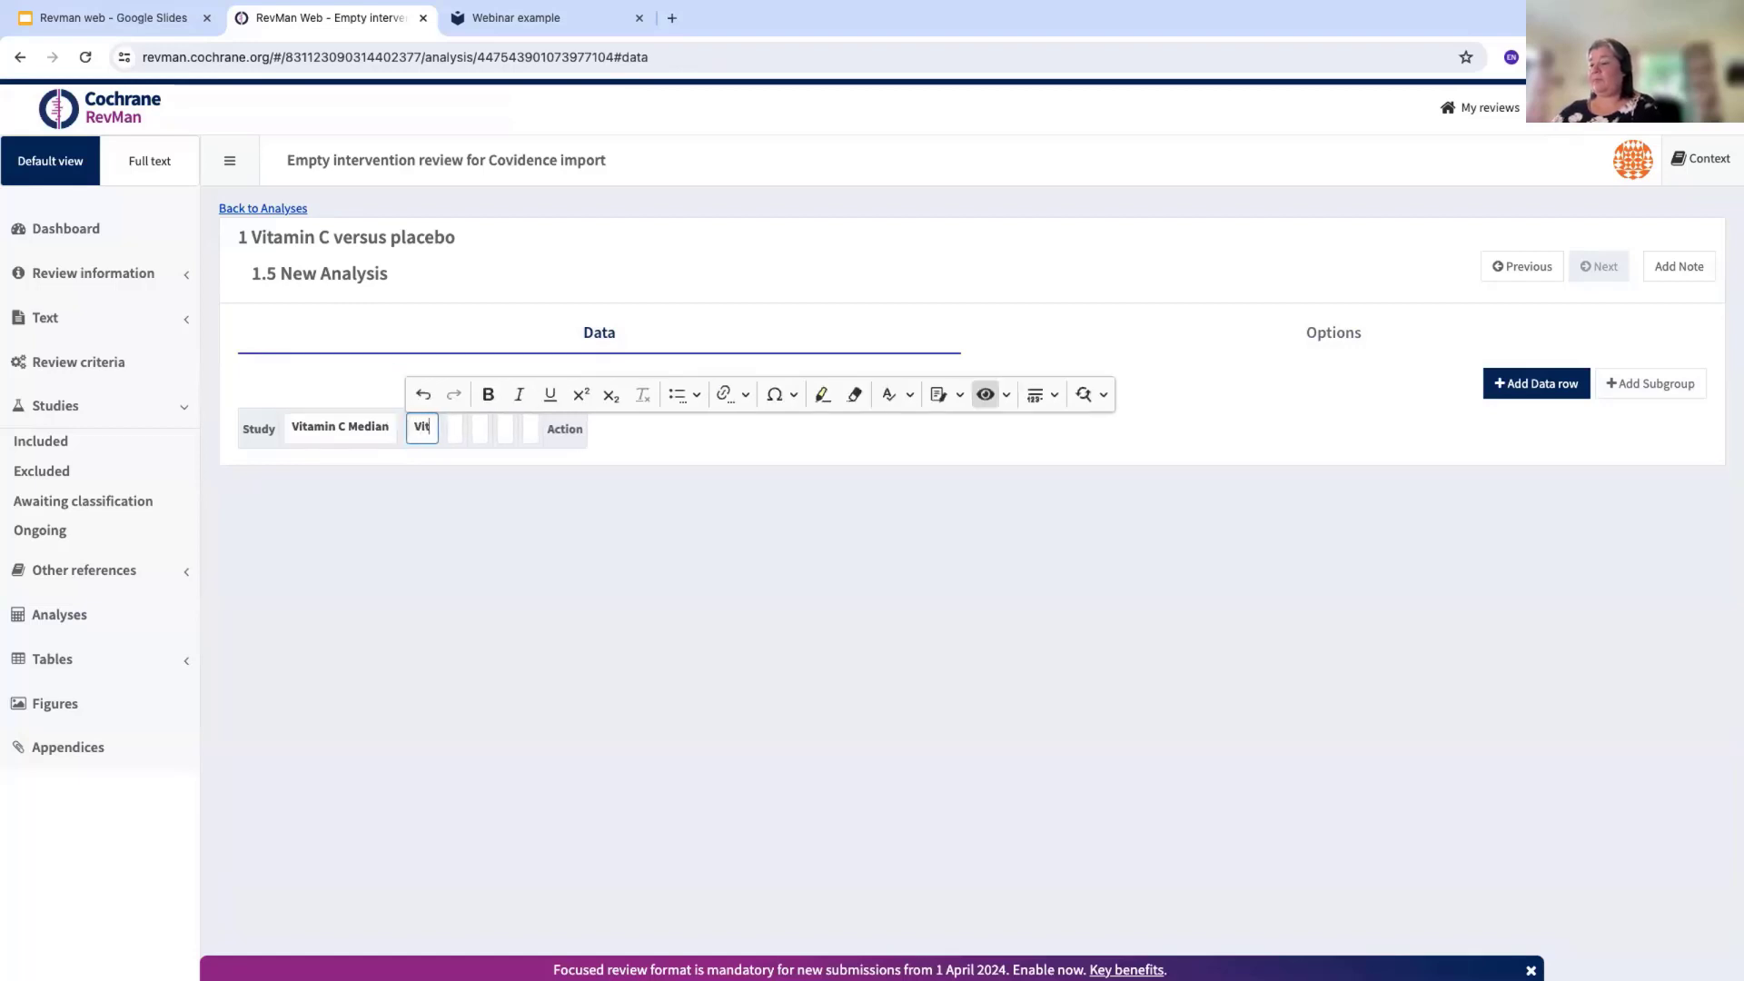
text(amin C)
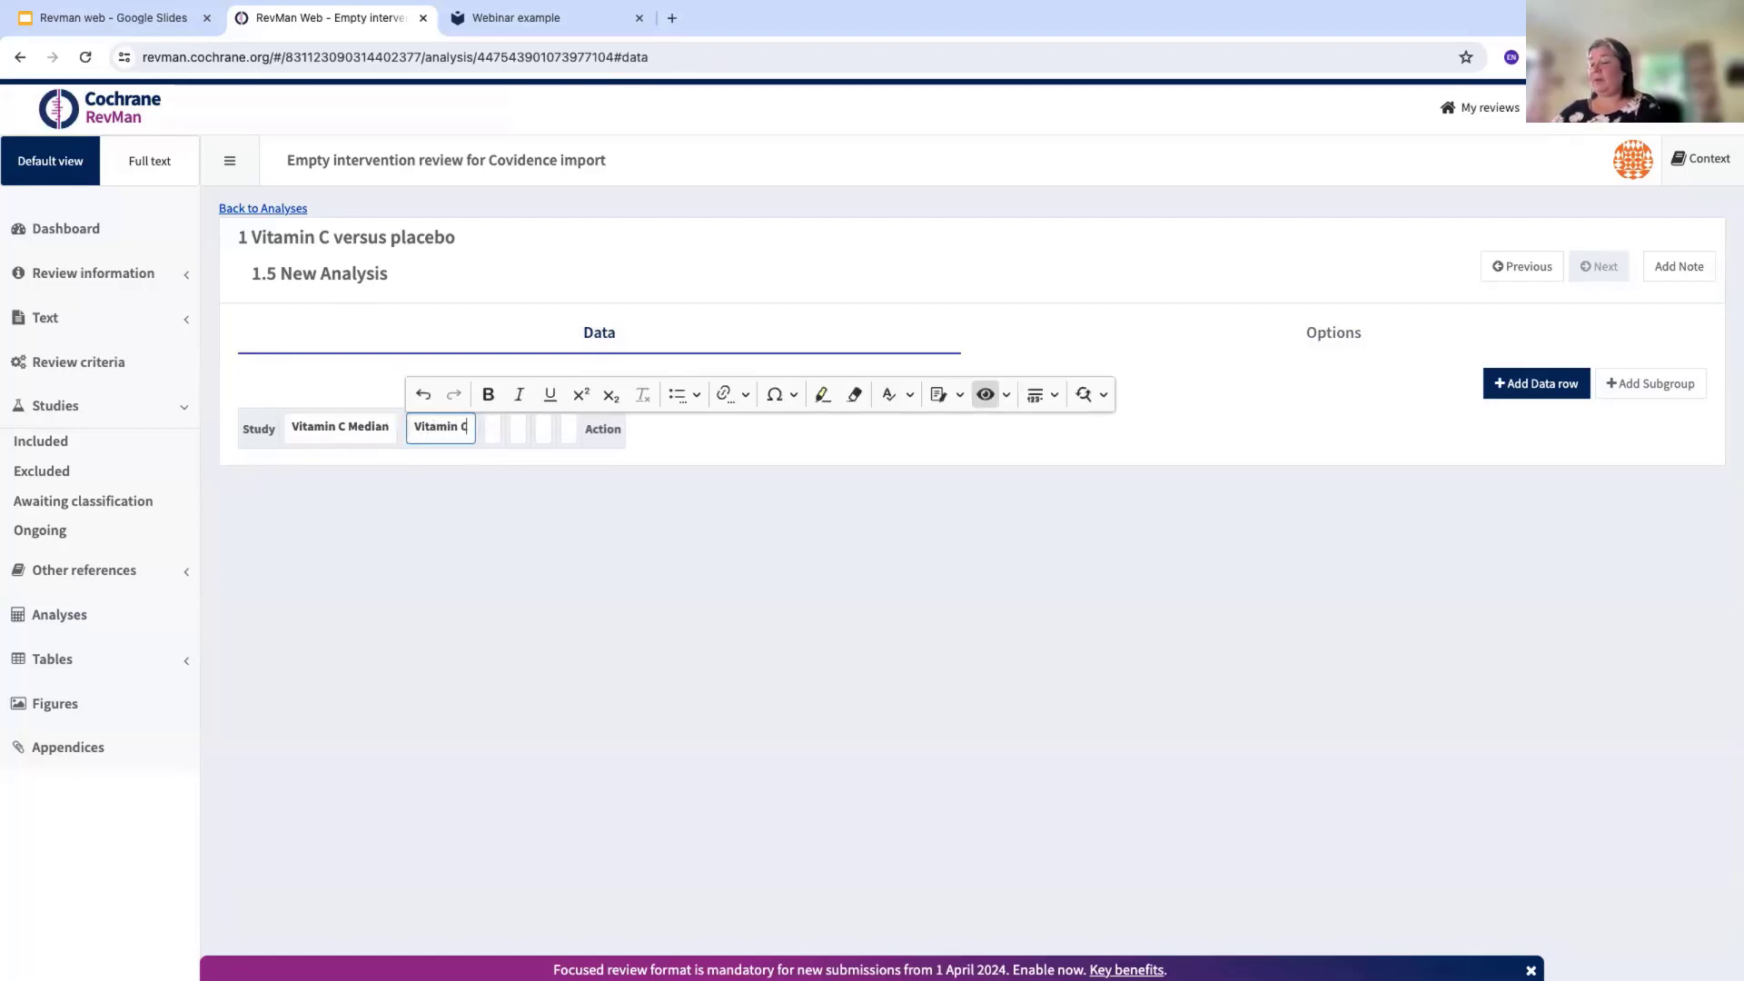
text( IQR)
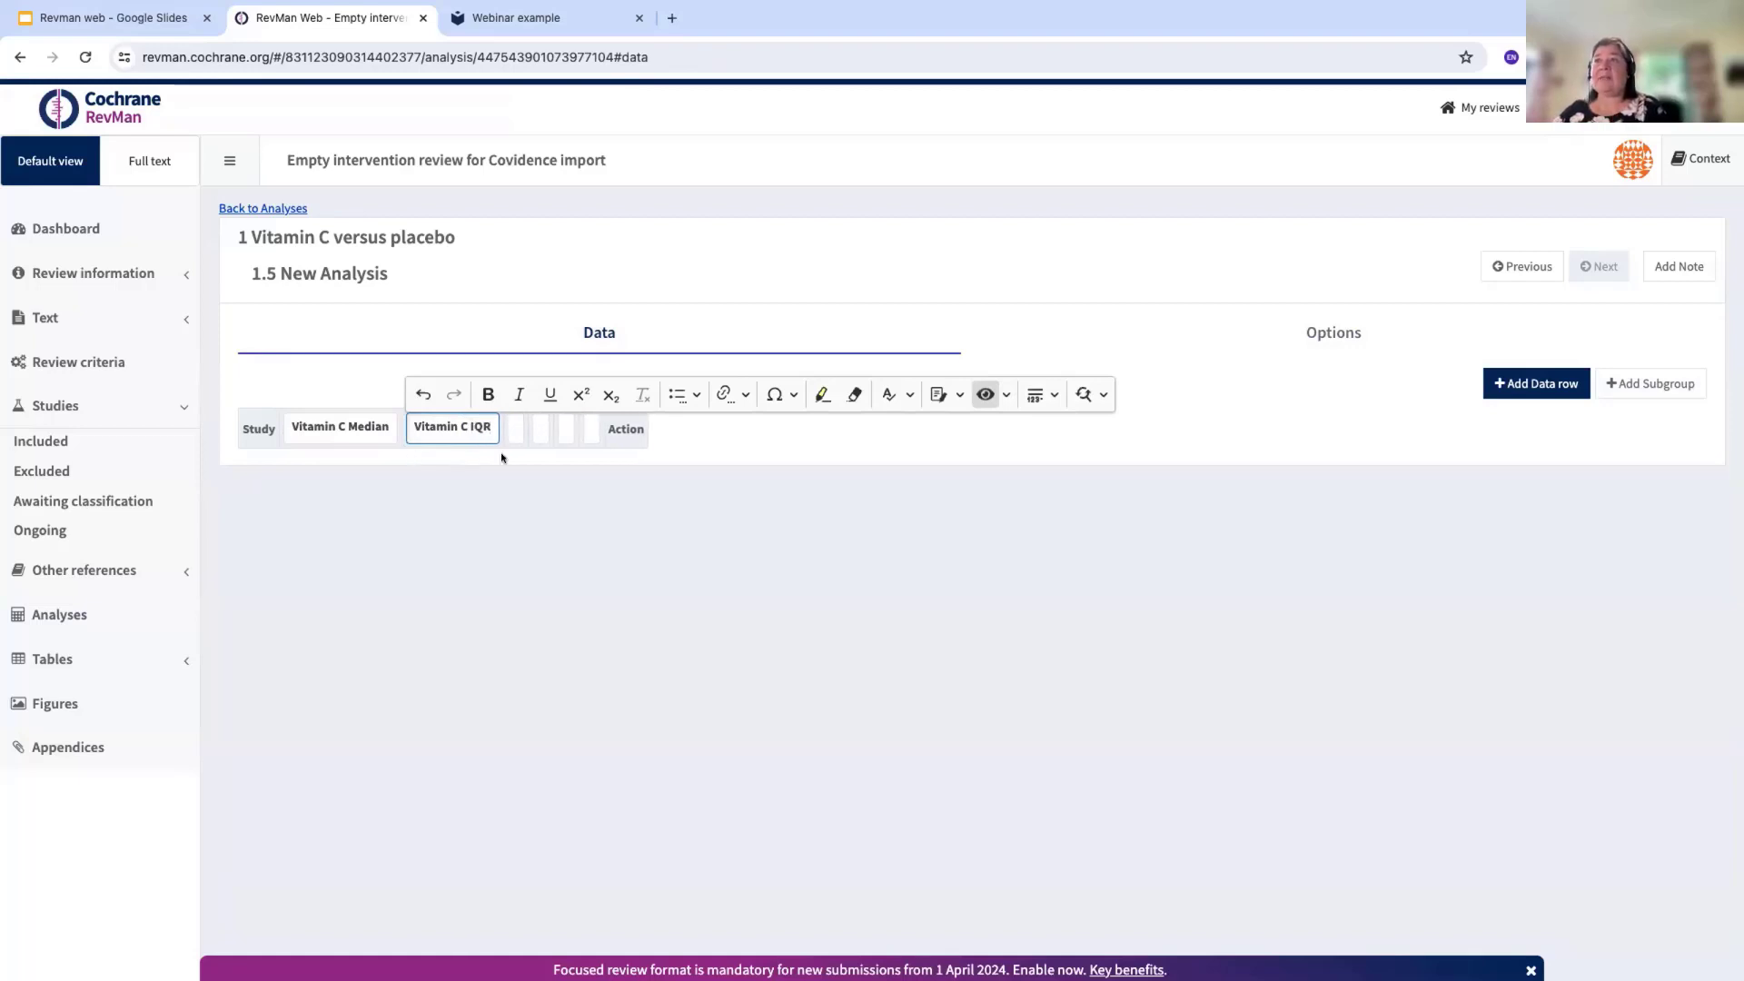
click(945, 445)
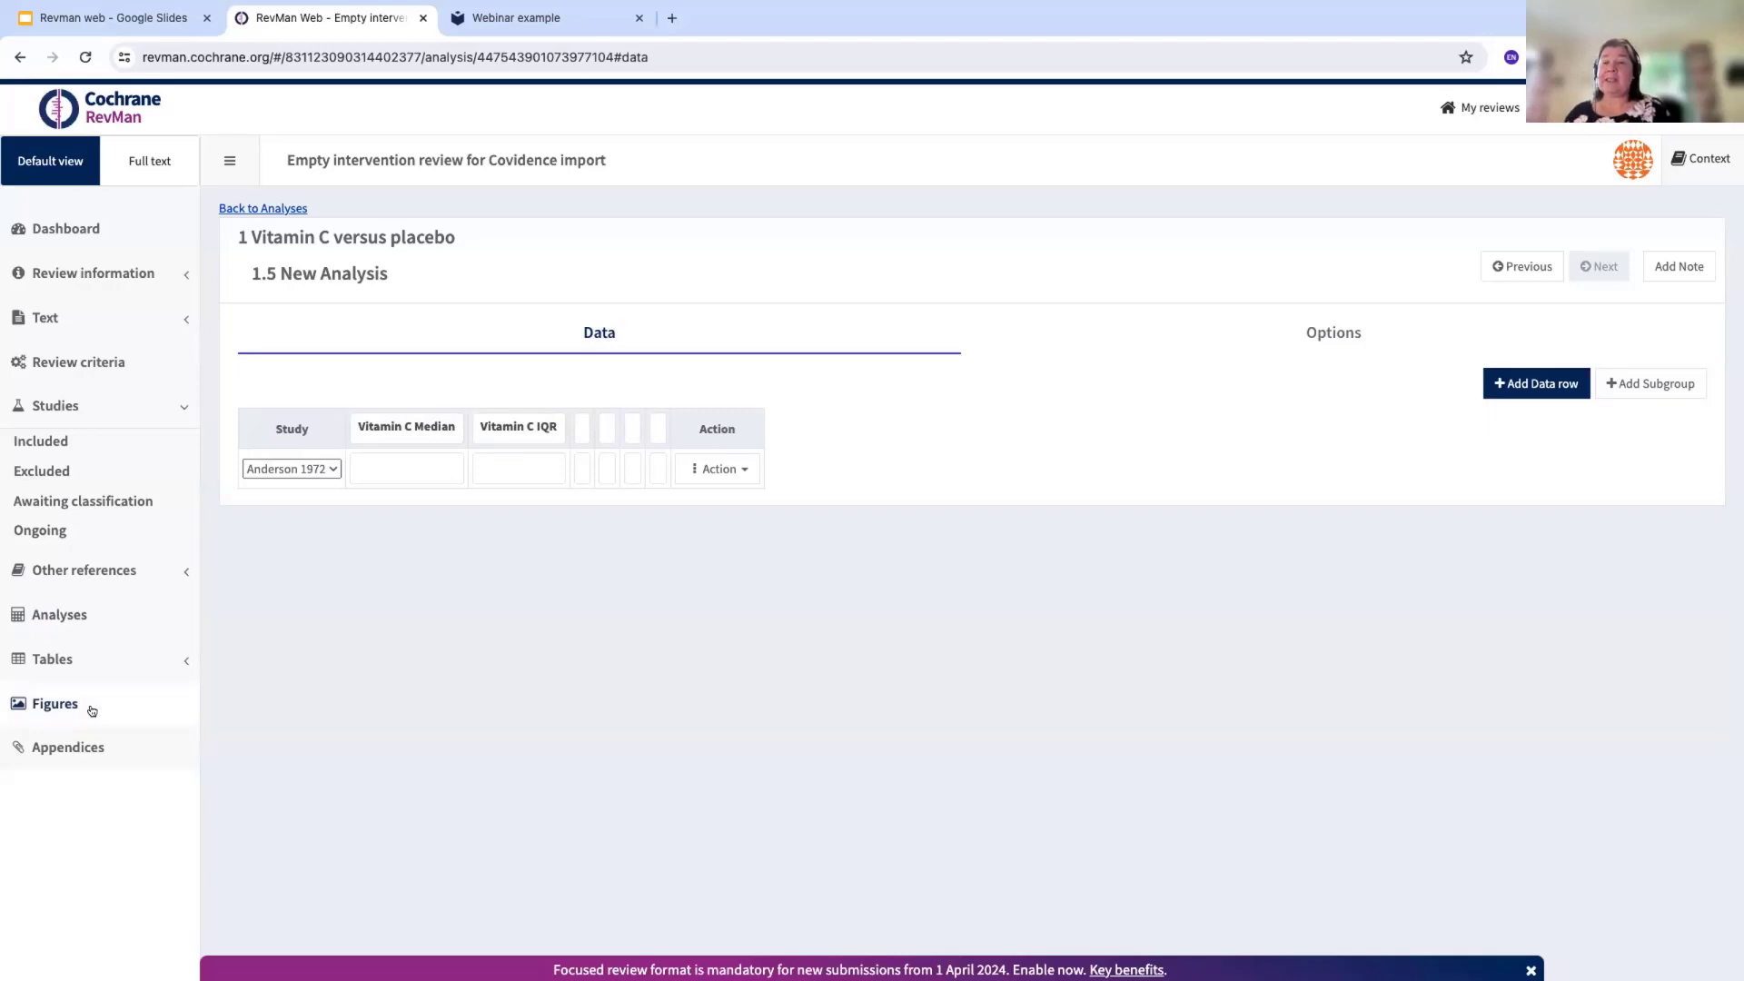
click(242, 208)
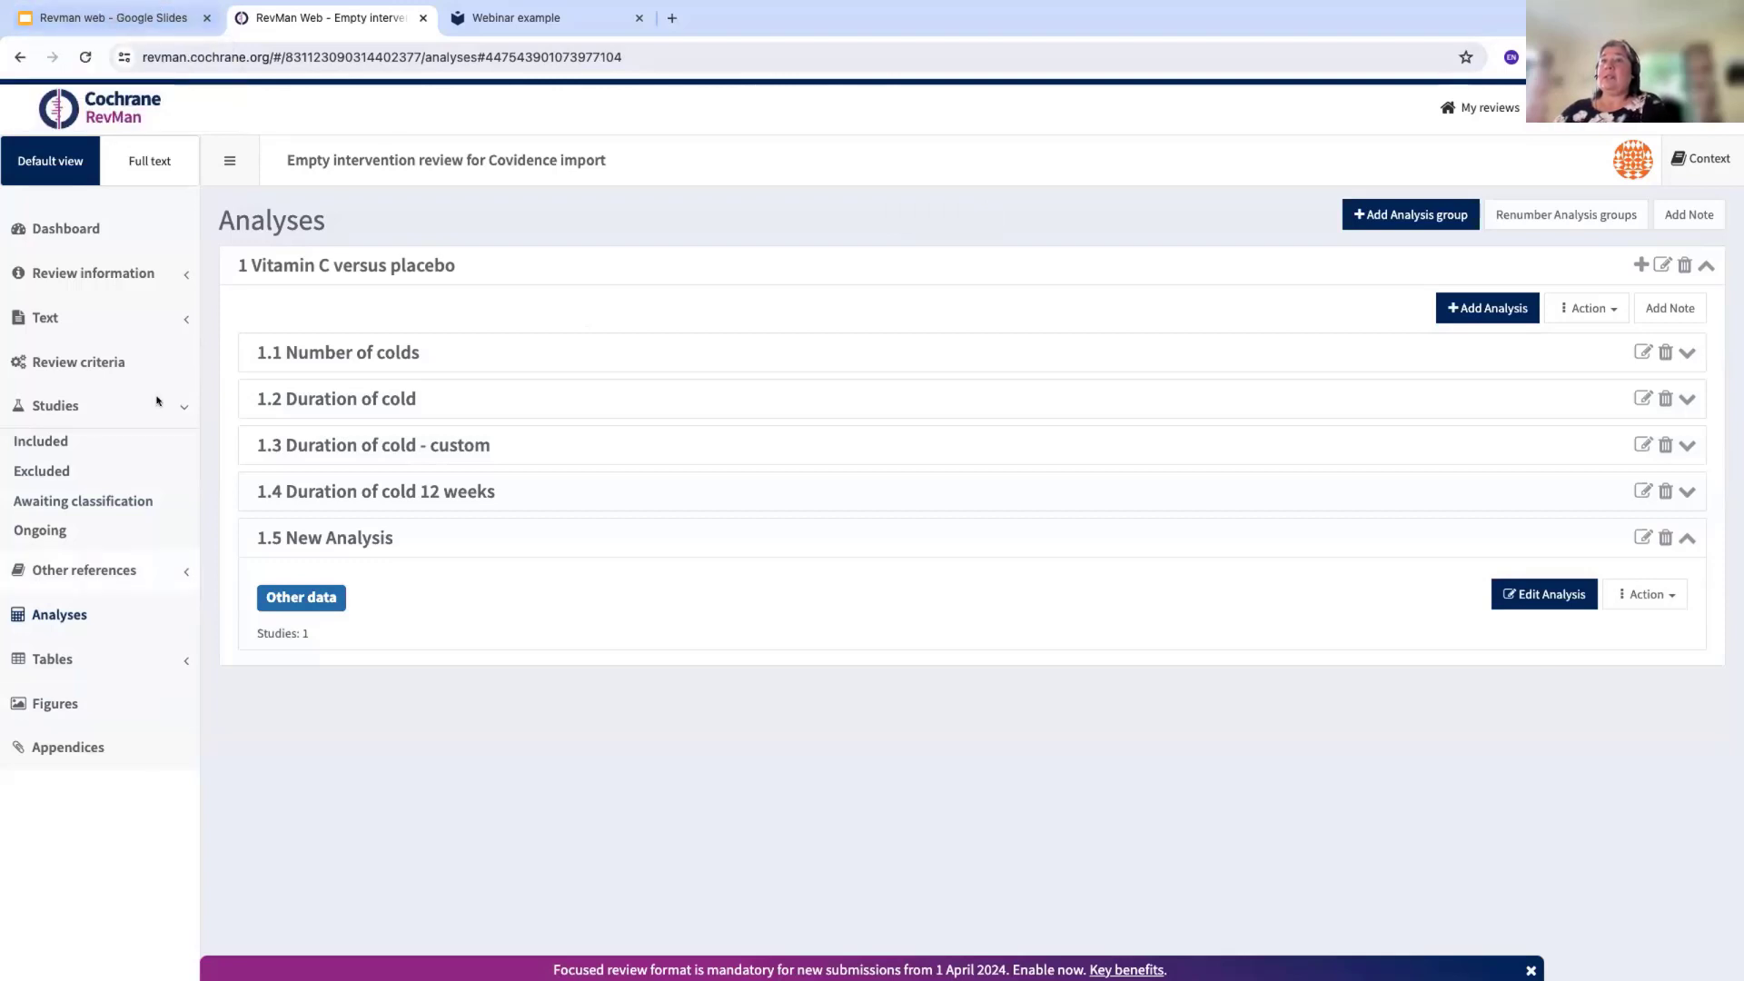
Open the review's figures and examine the forest plot for 1.1 Number of colds
click(54, 701)
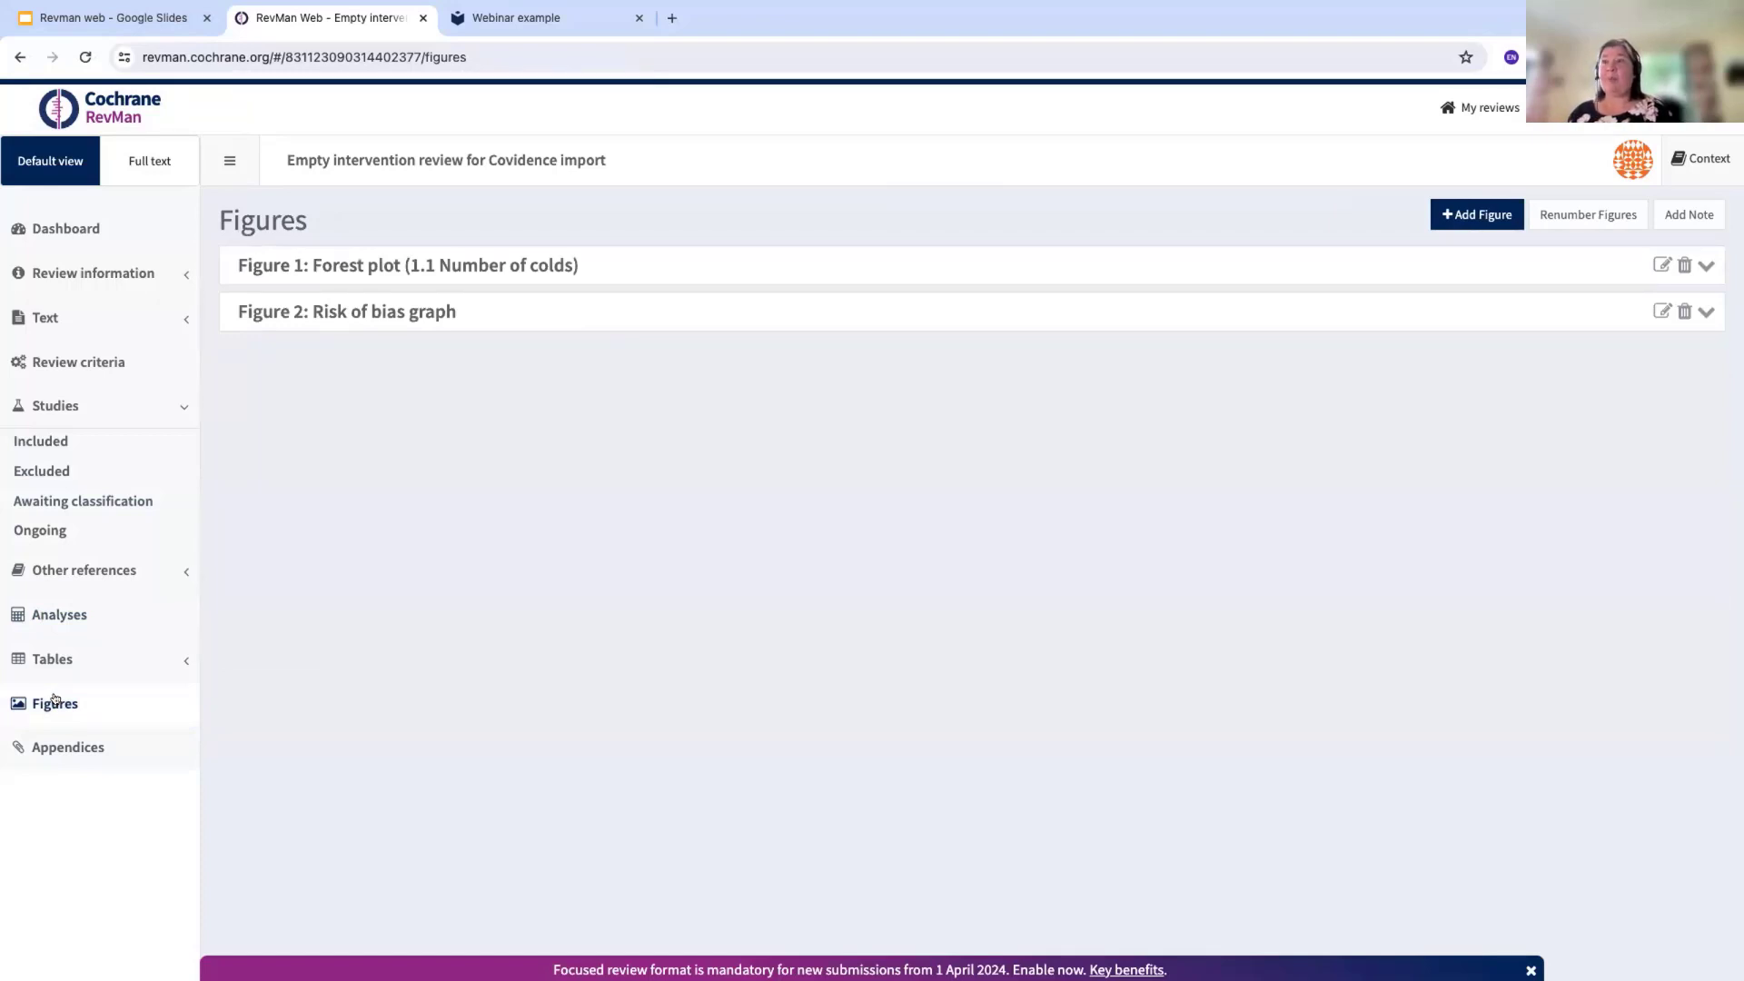
click(361, 263)
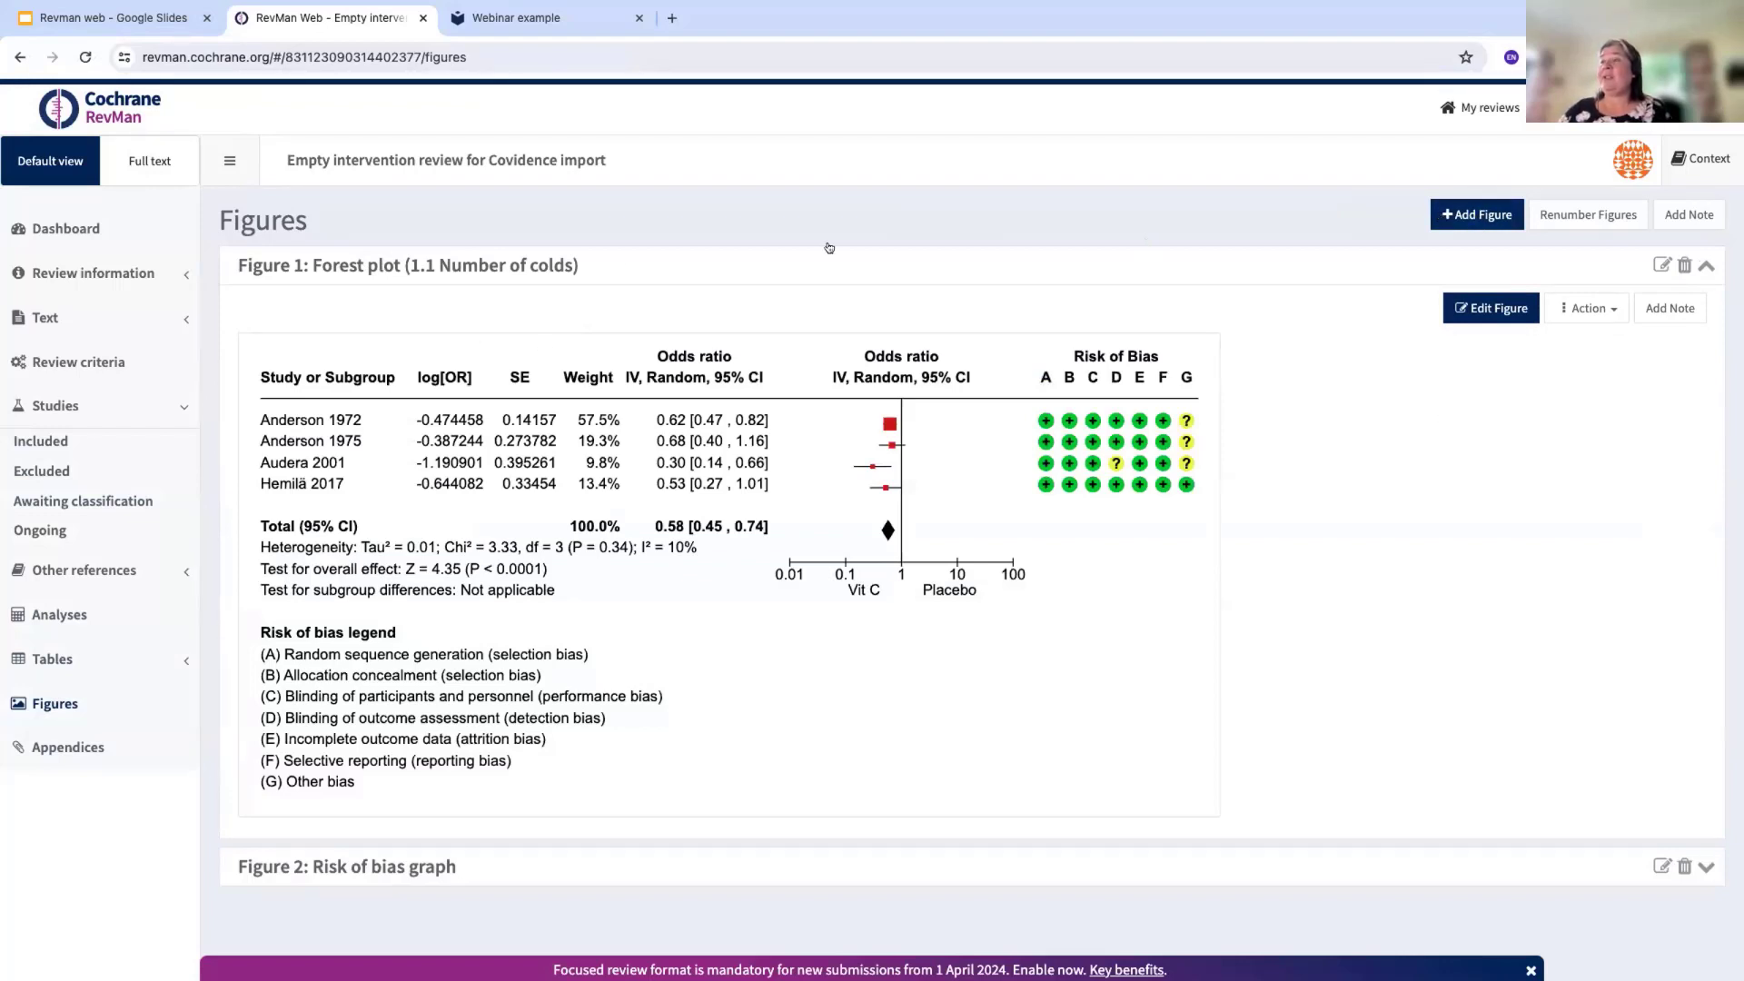
click(1707, 264)
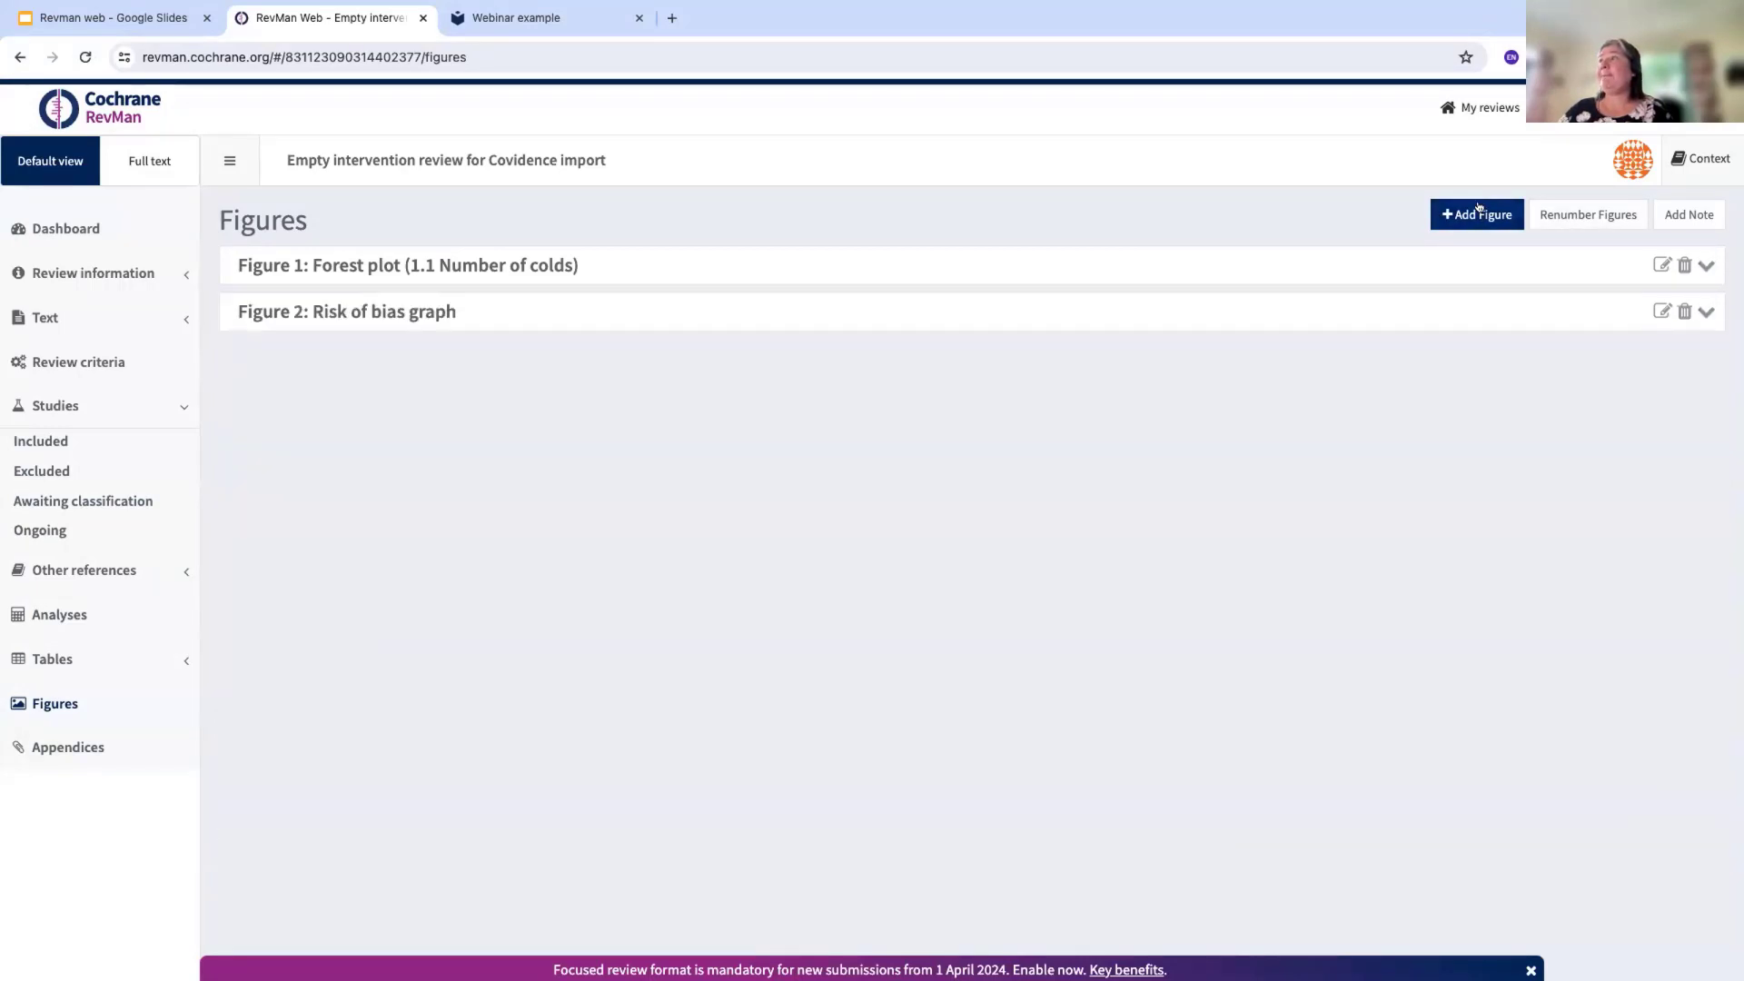
Add a new figure to the review and set its type to Risk of bias summary
click(1479, 213)
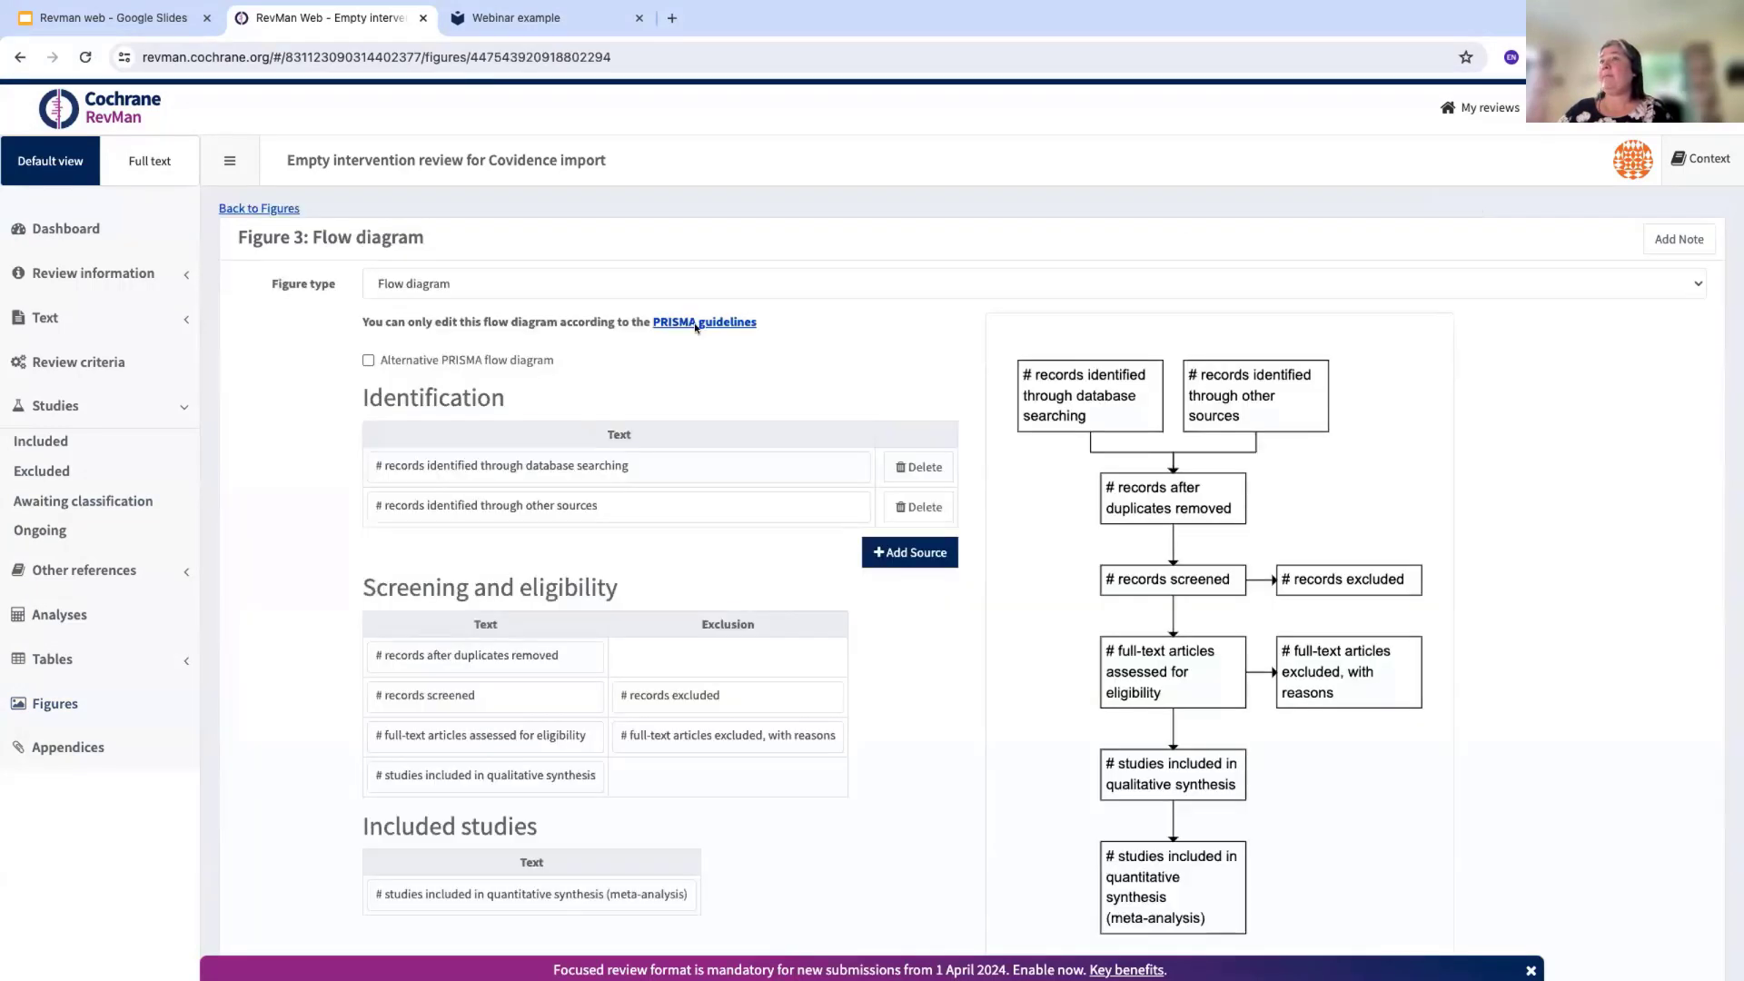
click(457, 284)
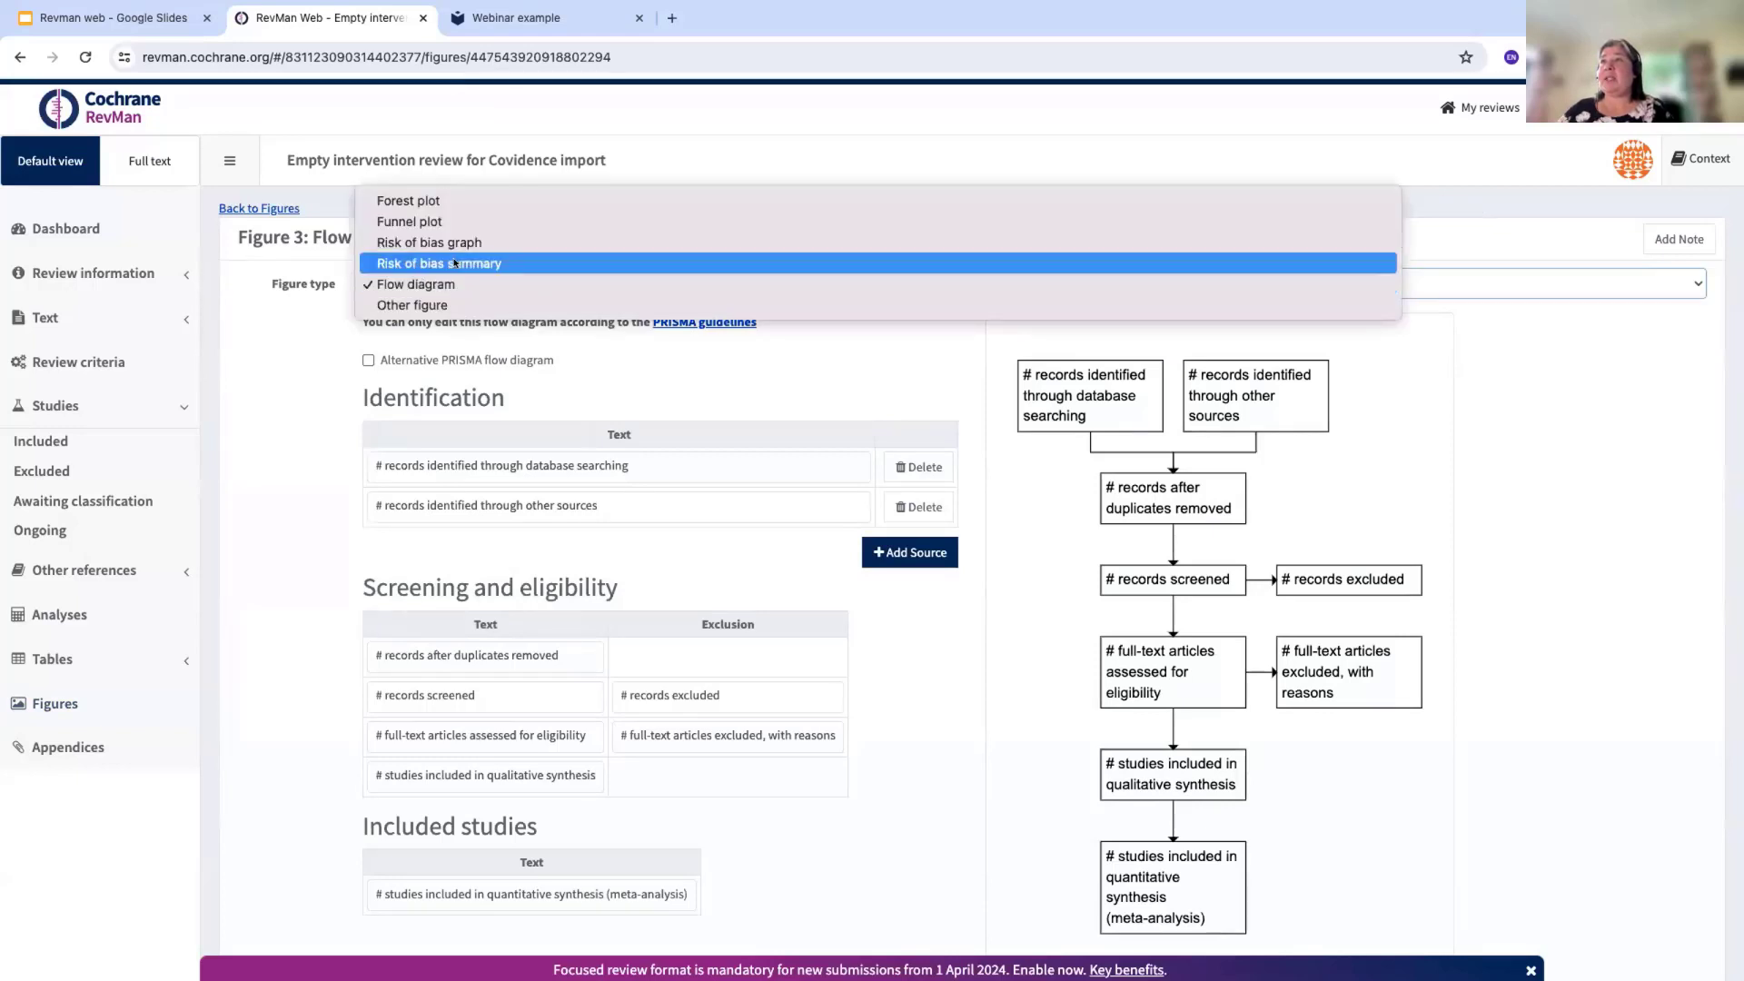
click(456, 263)
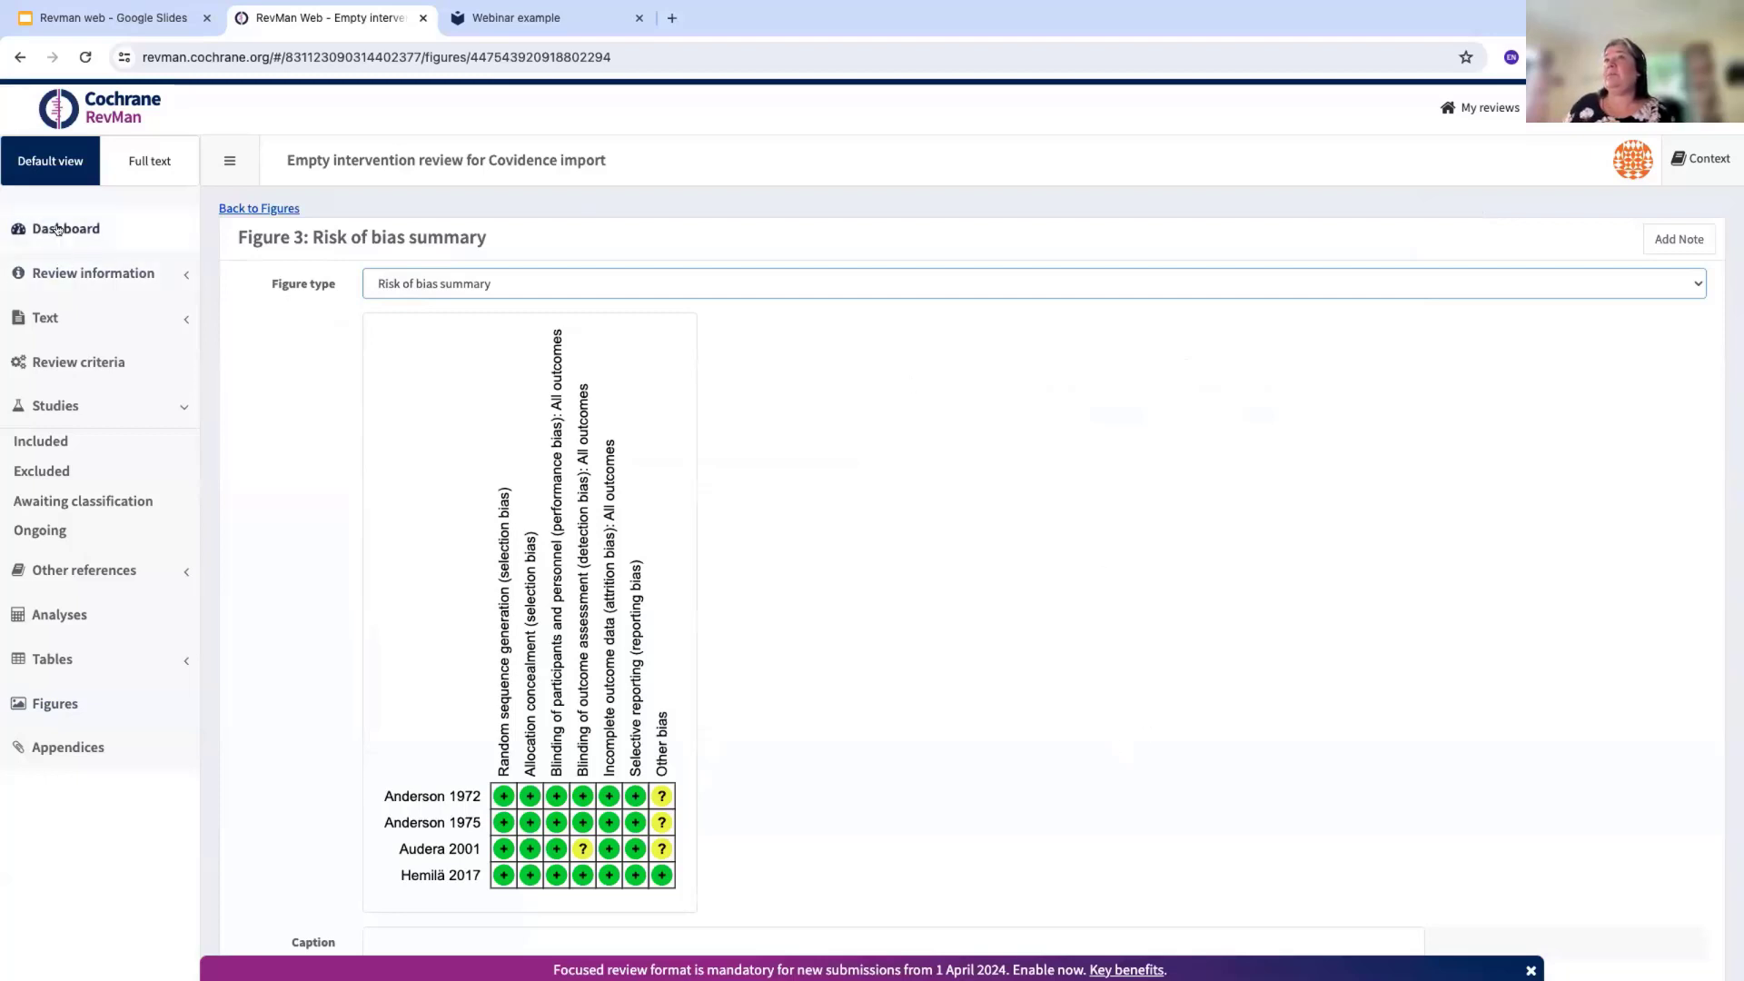
Switch to the Revman web presentation in Google Slides, start the slideshow from the demonstration slide and advance one slide
click(60, 22)
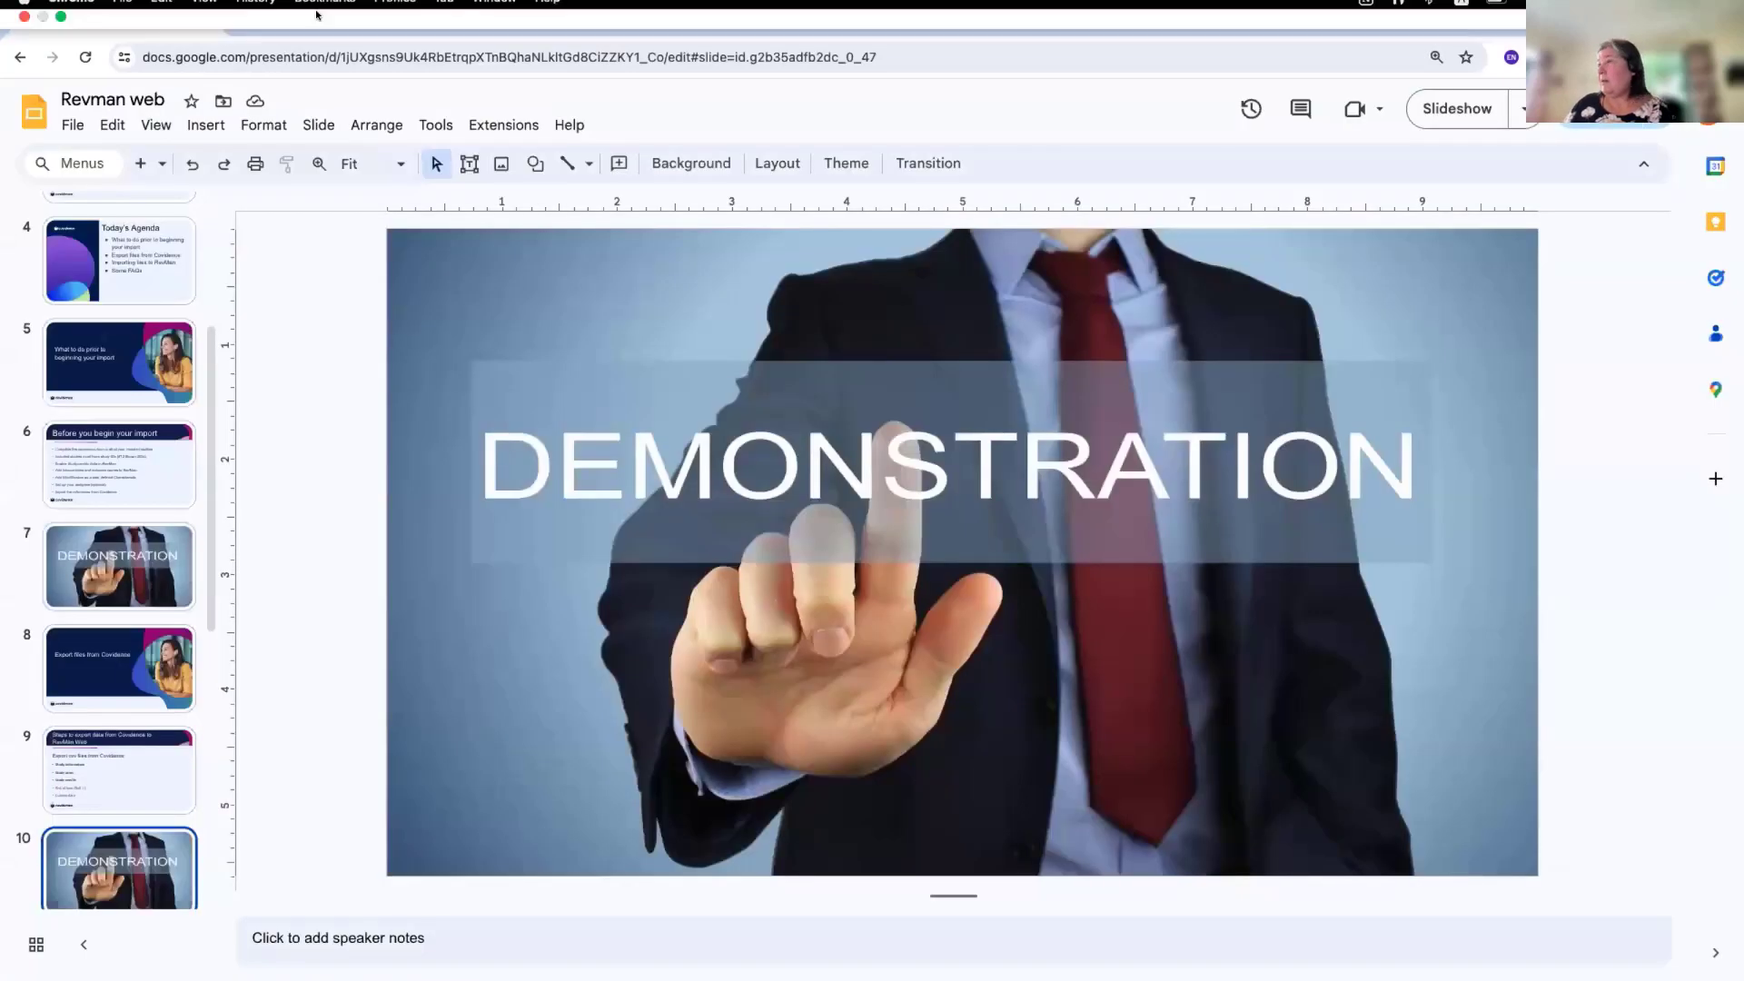
click(1480, 104)
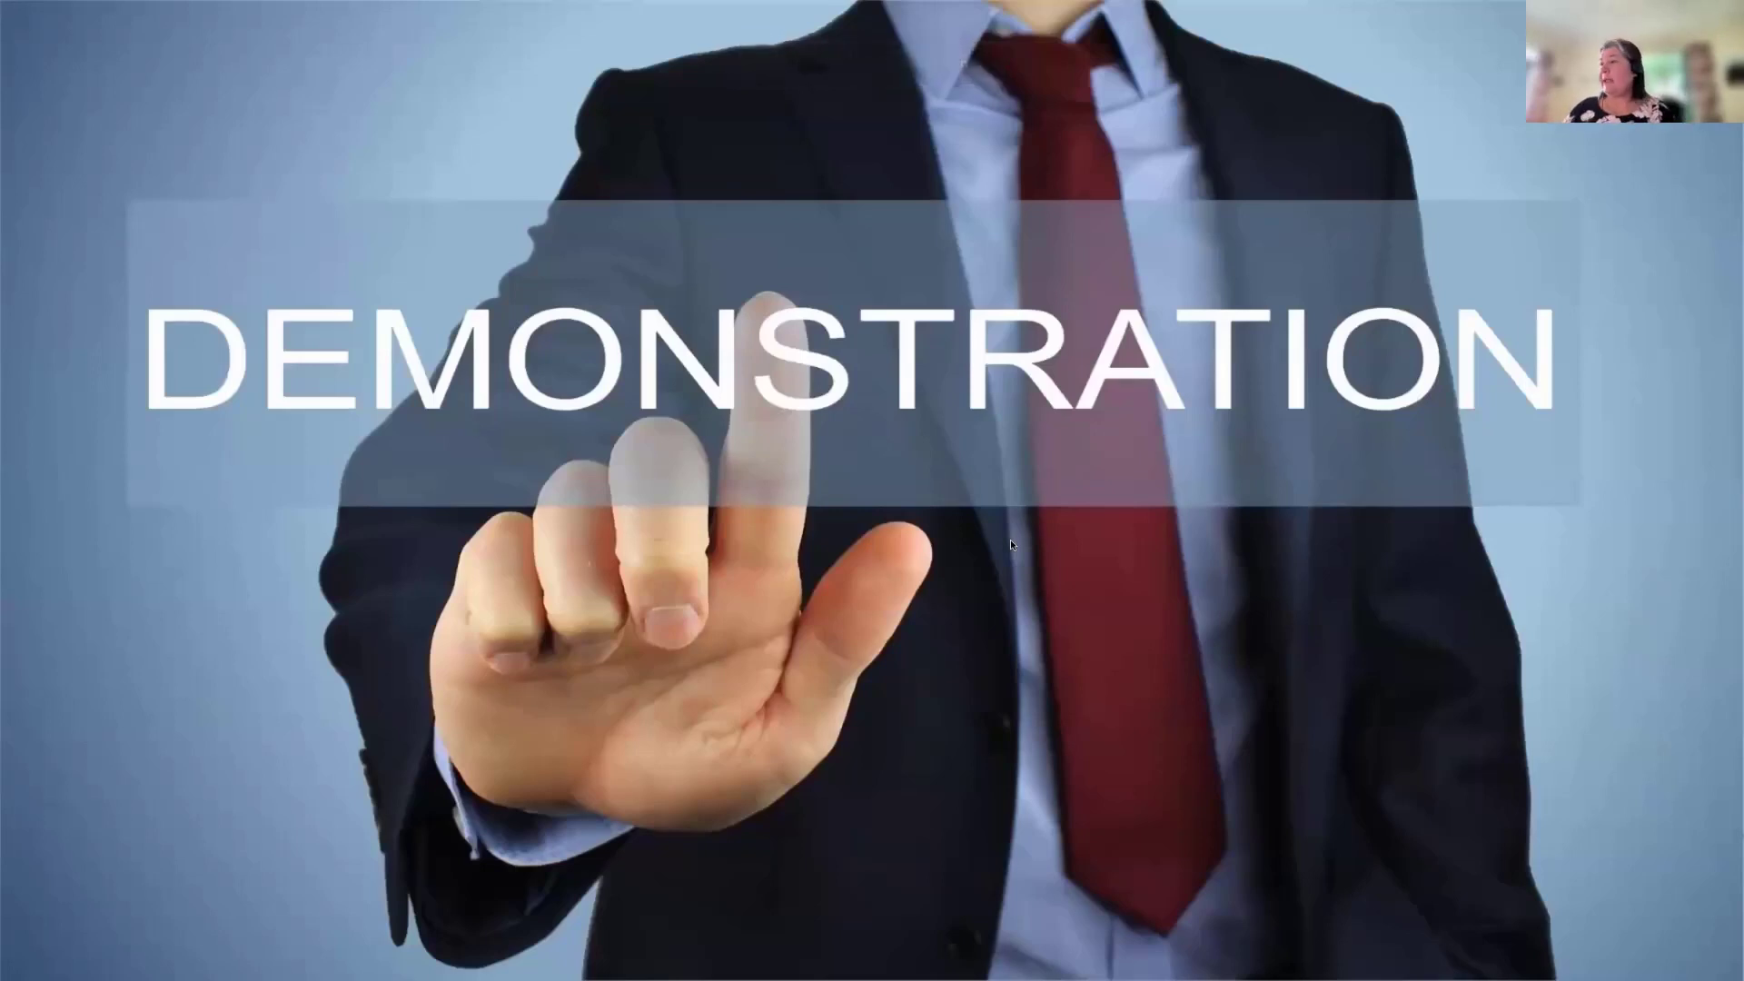
key(Right)
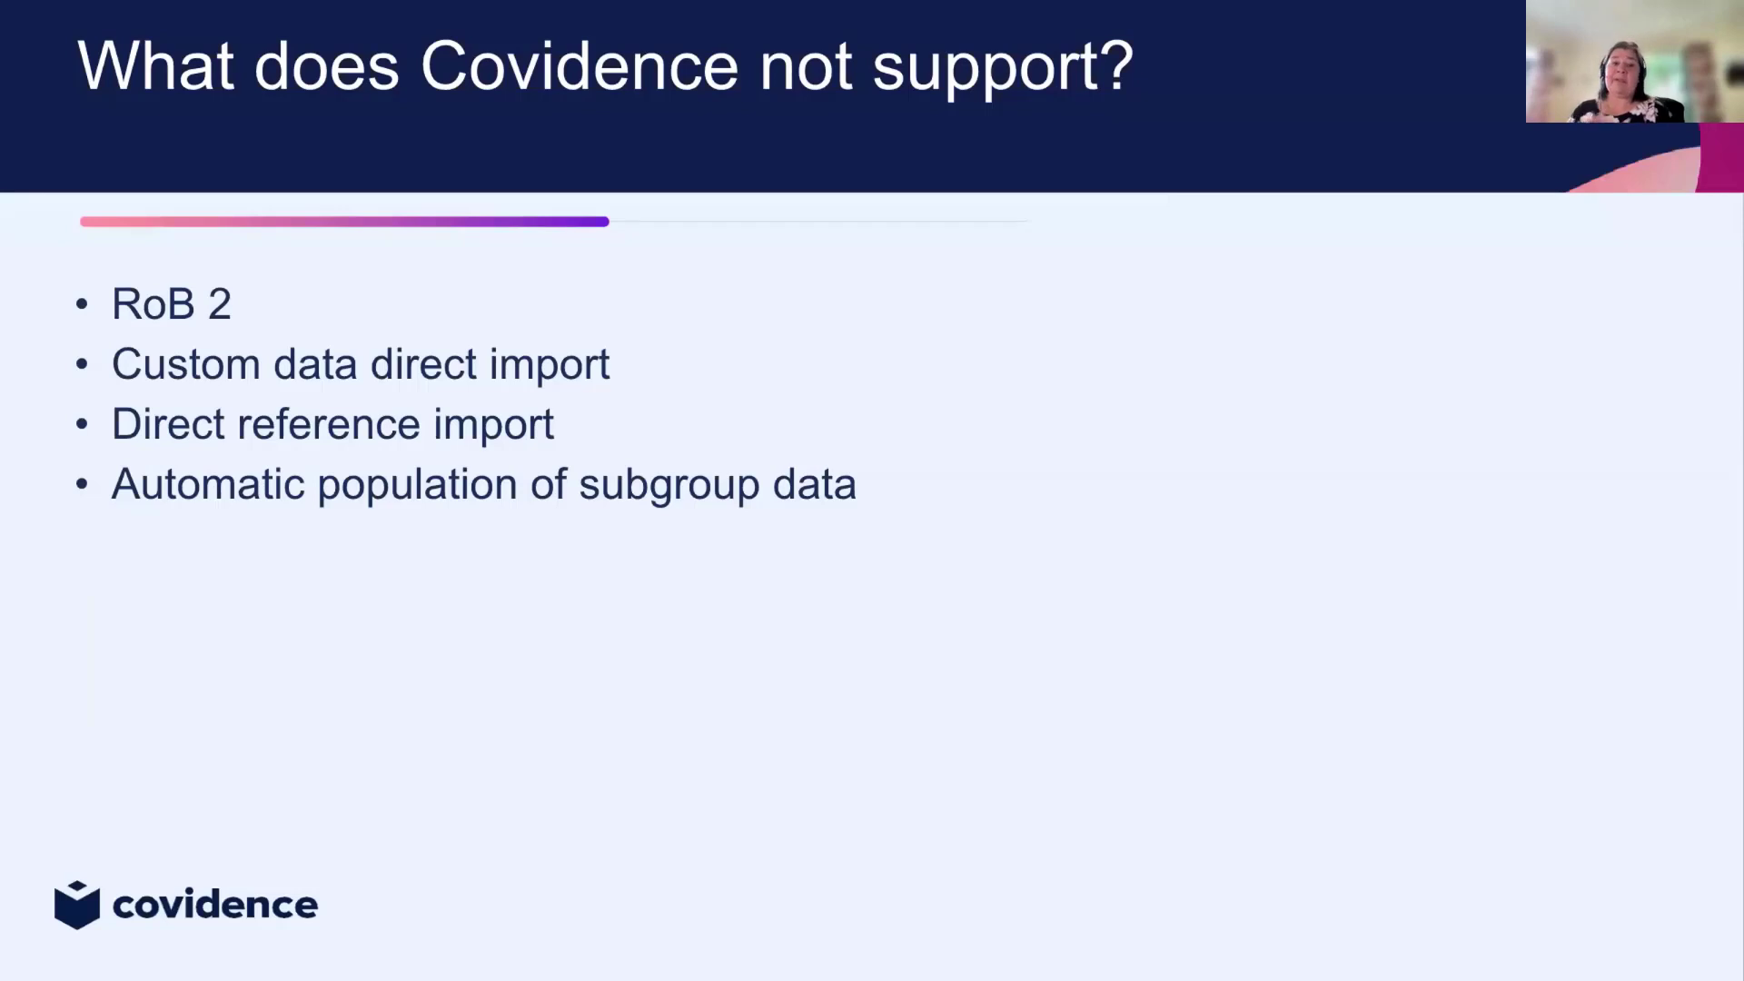